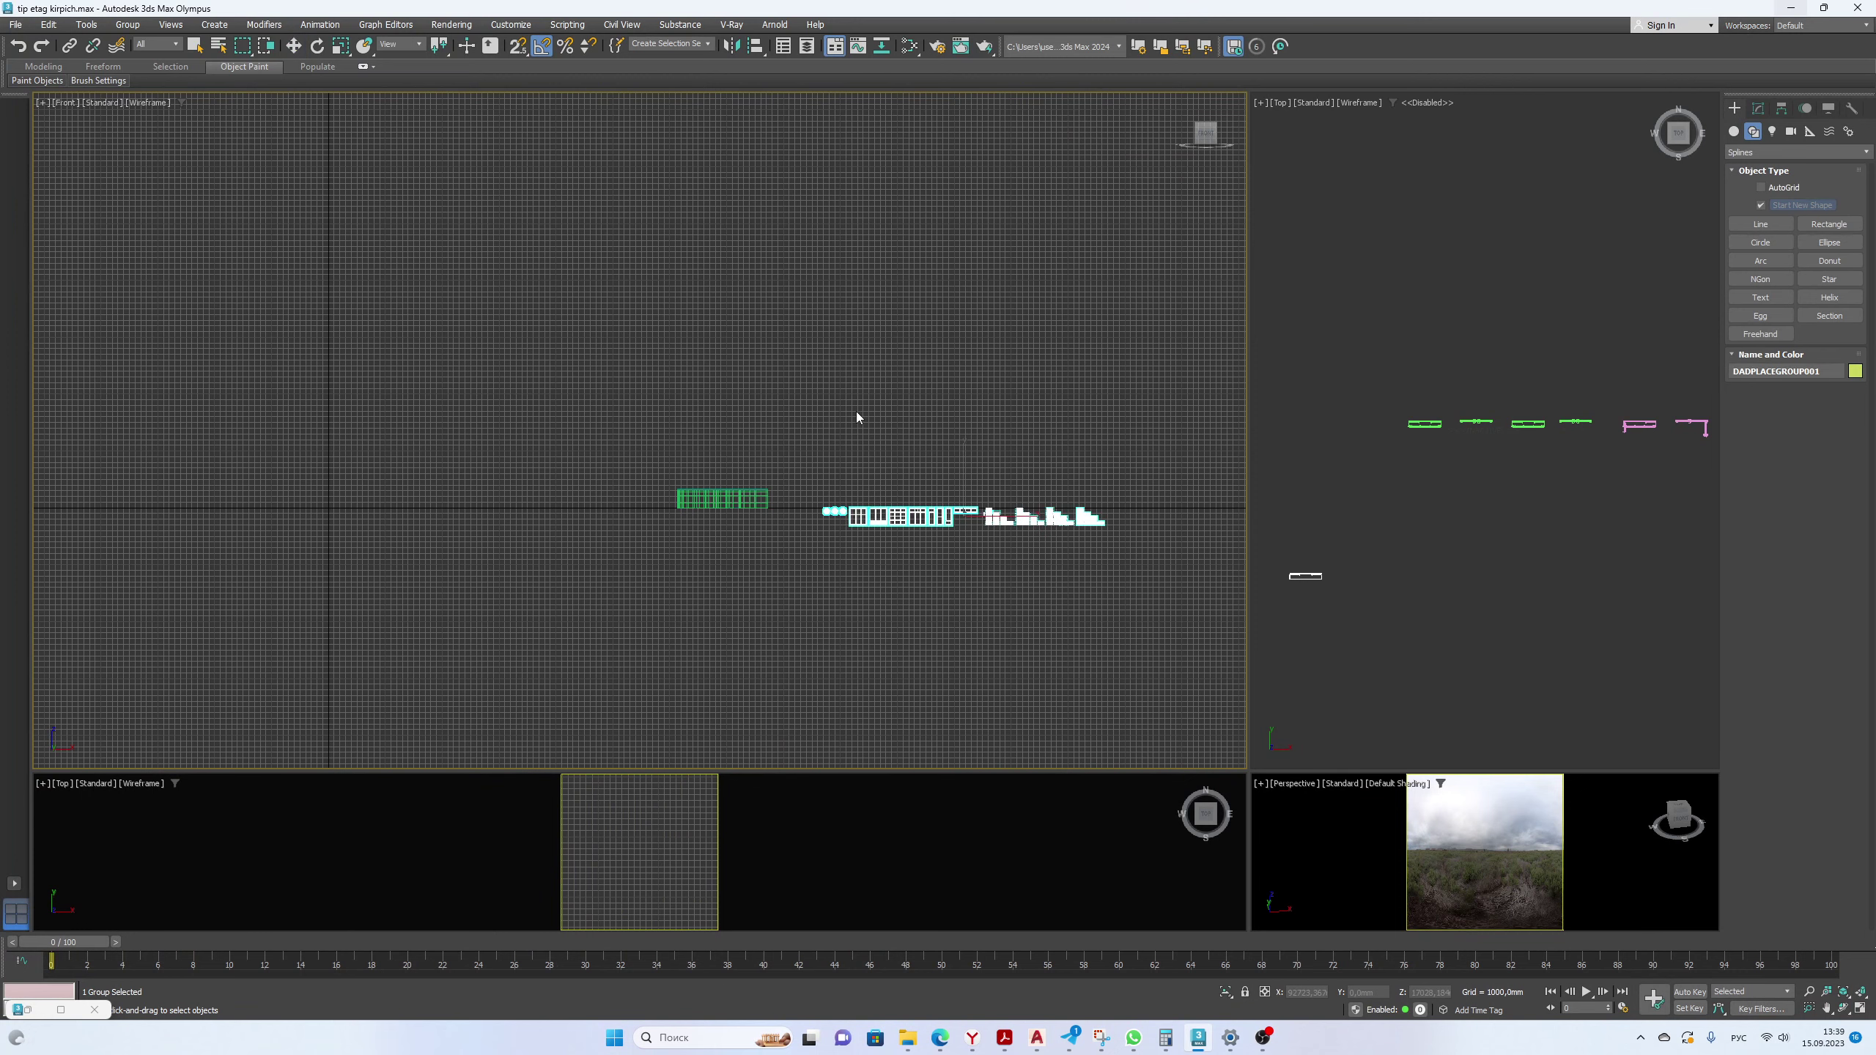
Examine the row of louvred panels and ready-made window models in the front and perspective views.
{"action": "scroll", "coordinate": [1007, 509], "scroll_direction": "up", "scroll_amount": 2}
{"action": "left_click_drag", "start_coordinate": [968, 472], "coordinate": [929, 563]}
{"action": "scroll", "coordinate": [989, 449], "scroll_direction": "up", "scroll_amount": 5}
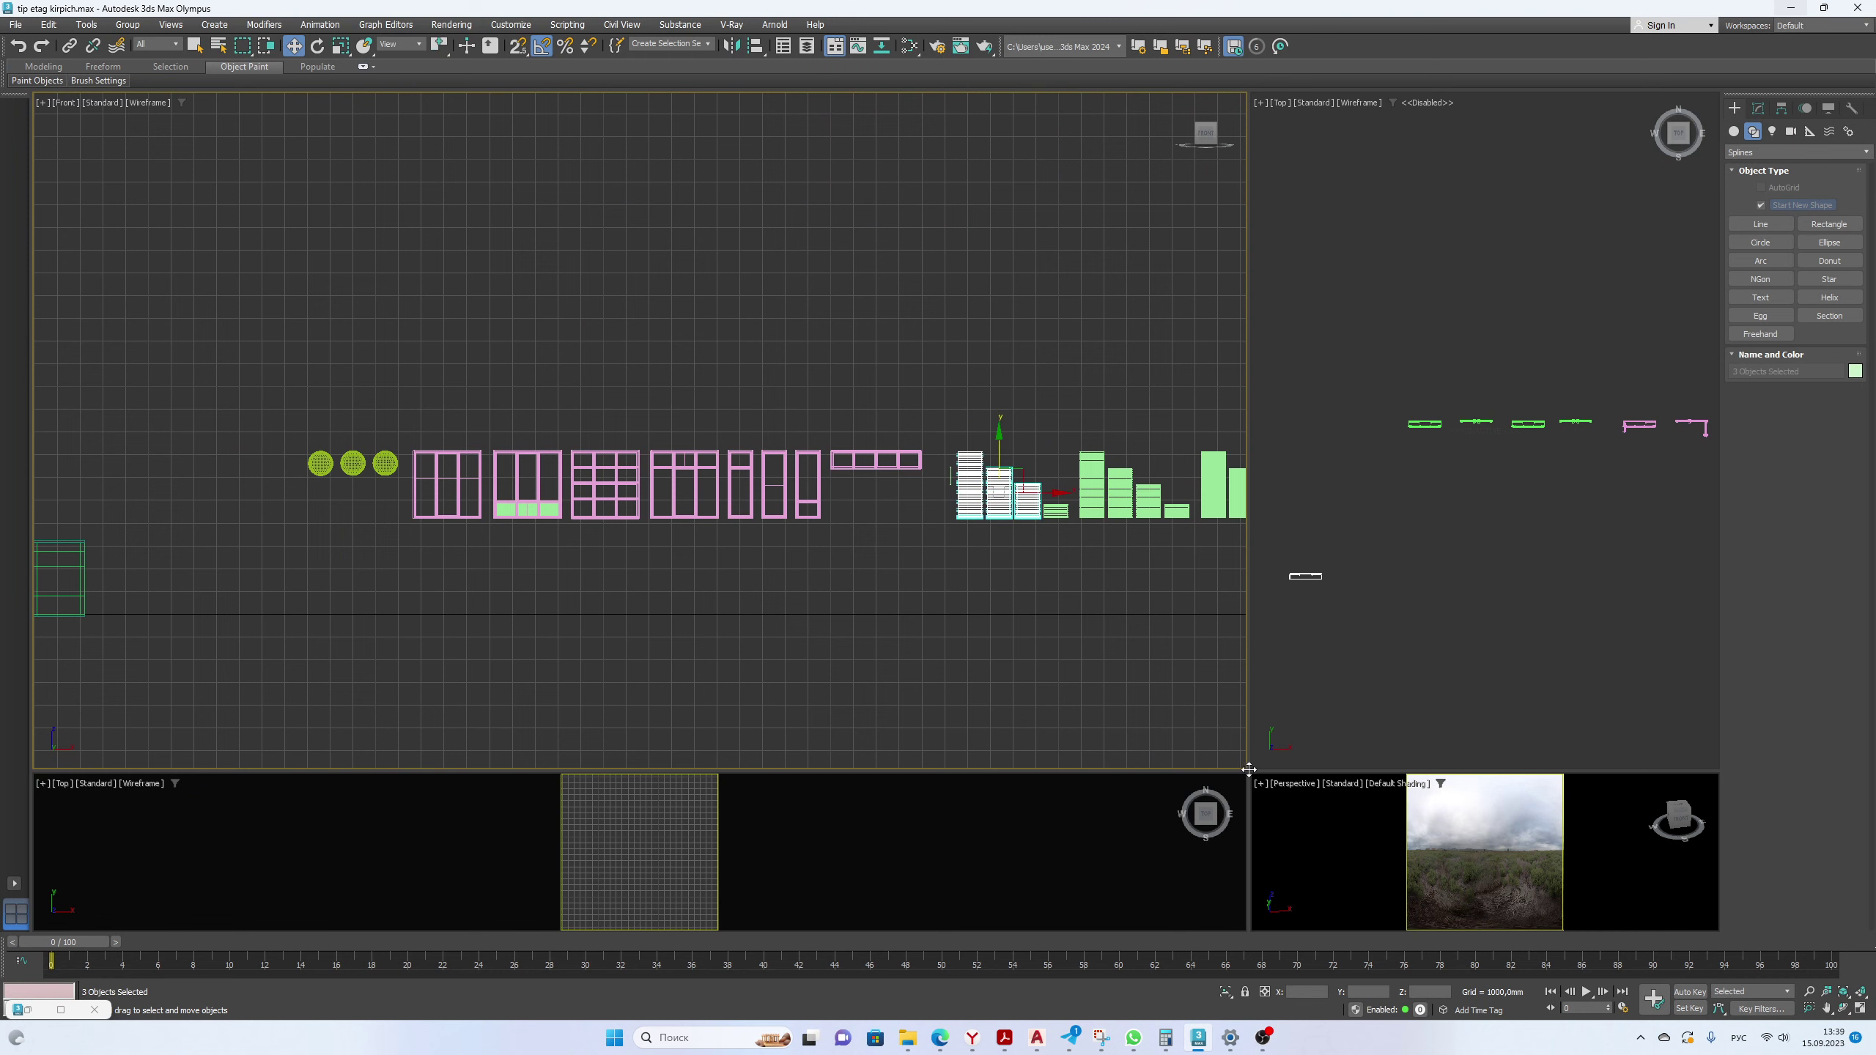
{"action": "left_click_drag", "start_coordinate": [618, 315], "coordinate": [549, 269]}
{"action": "left_click", "coordinate": [1861, 993]}
{"action": "left_click", "coordinate": [1843, 1008]}
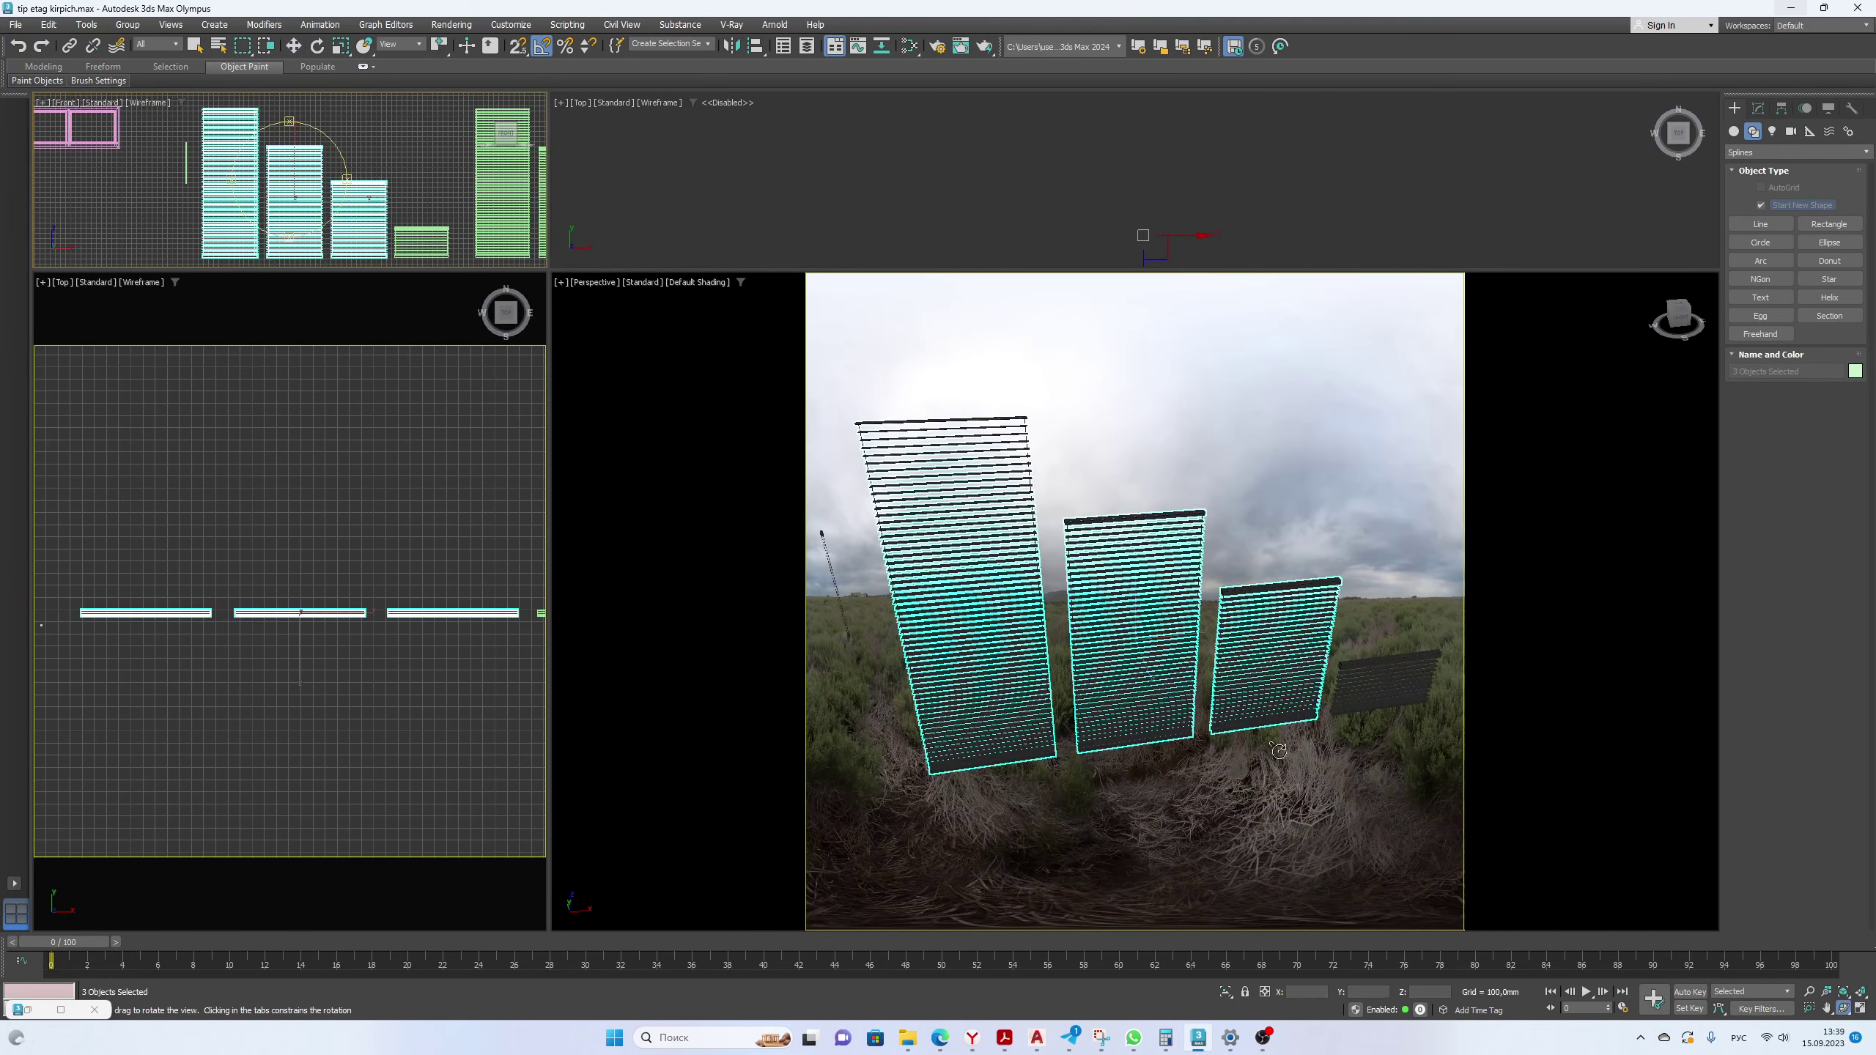
{"action": "left_click", "coordinate": [1108, 603]}
{"action": "scroll", "coordinate": [1108, 602], "scroll_direction": "down", "scroll_amount": 9}
{"action": "left_click_drag", "start_coordinate": [1048, 608], "coordinate": [1149, 414]}
{"action": "scroll", "coordinate": [1078, 606], "scroll_direction": "up", "scroll_amount": 10}
{"action": "key", "text": "w"}
{"action": "left_click", "coordinate": [1214, 346]}
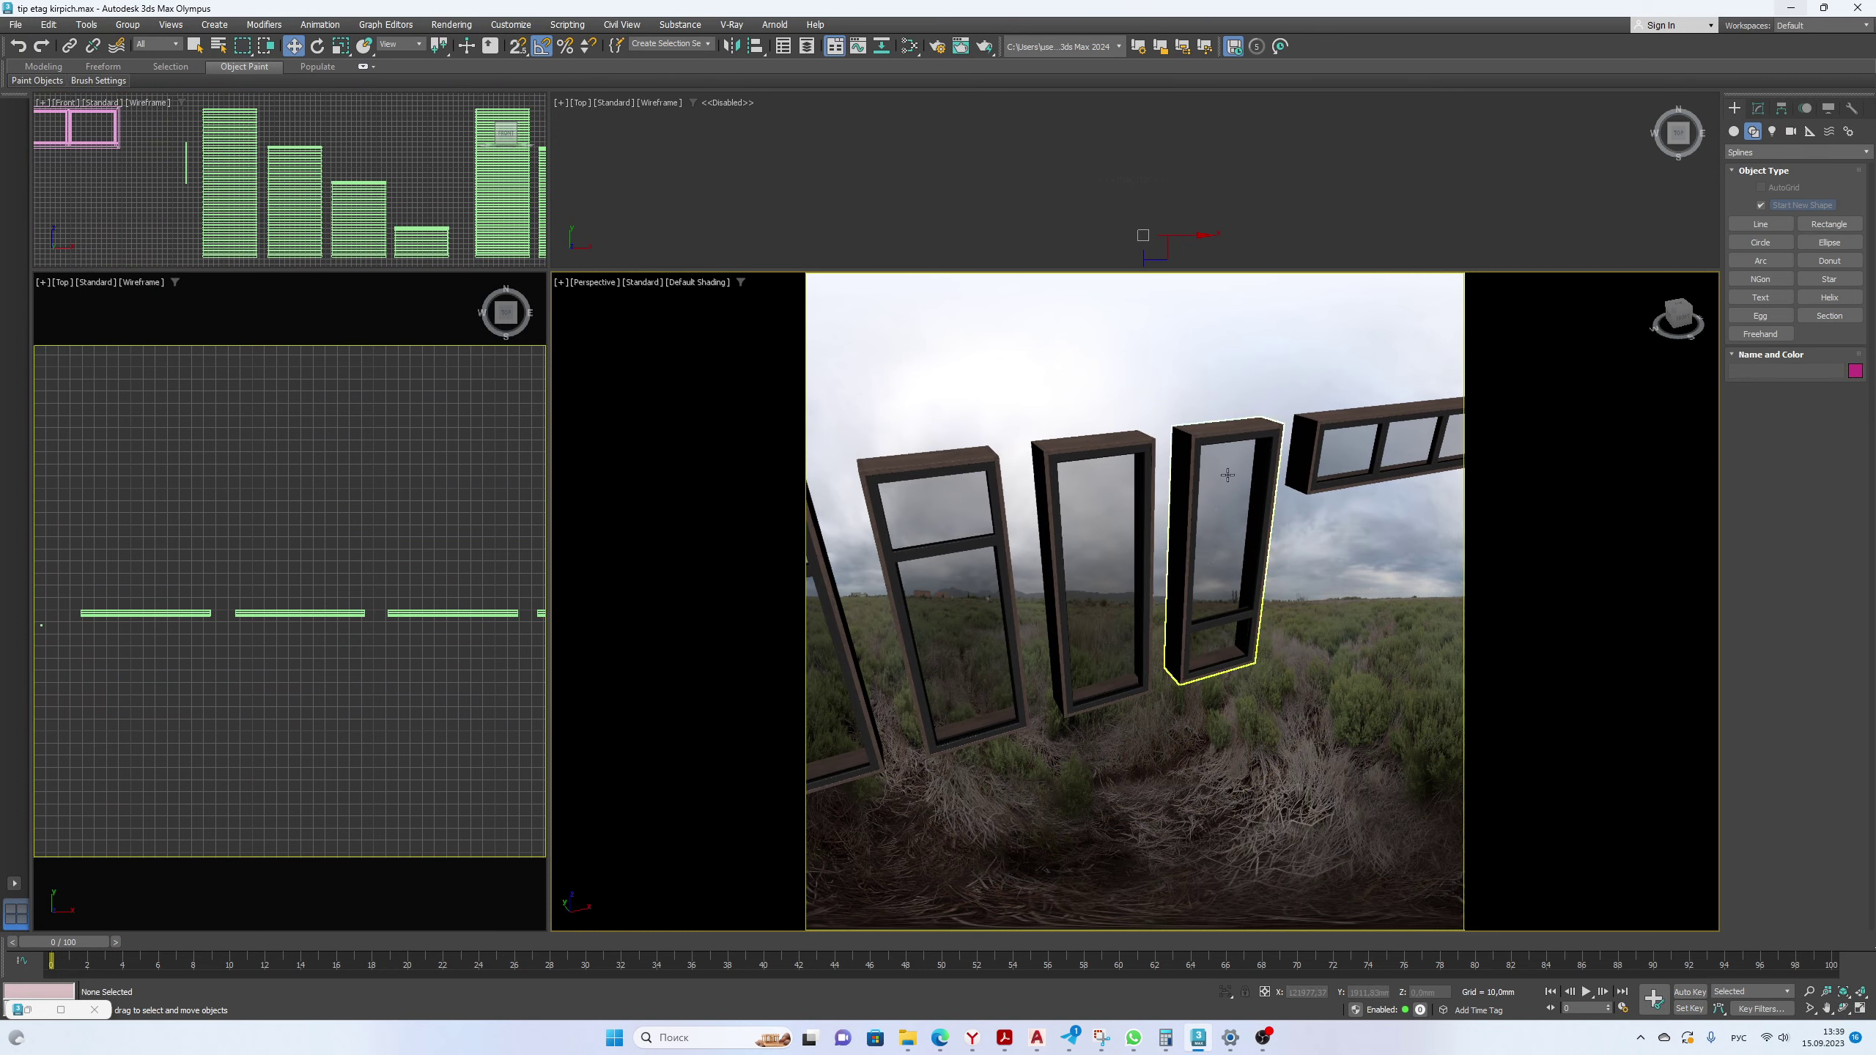
Copy the narrow window with the small lower pane to the empty space between the wall model and the three spheres.
{"action": "left_click", "coordinate": [1183, 448]}
{"action": "left_click_drag", "start_coordinate": [546, 268], "coordinate": [1327, 831]}
{"action": "scroll", "coordinate": [895, 394], "scroll_direction": "down", "scroll_amount": 5}
{"action": "scroll", "coordinate": [923, 395], "scroll_direction": "down", "scroll_amount": 4}
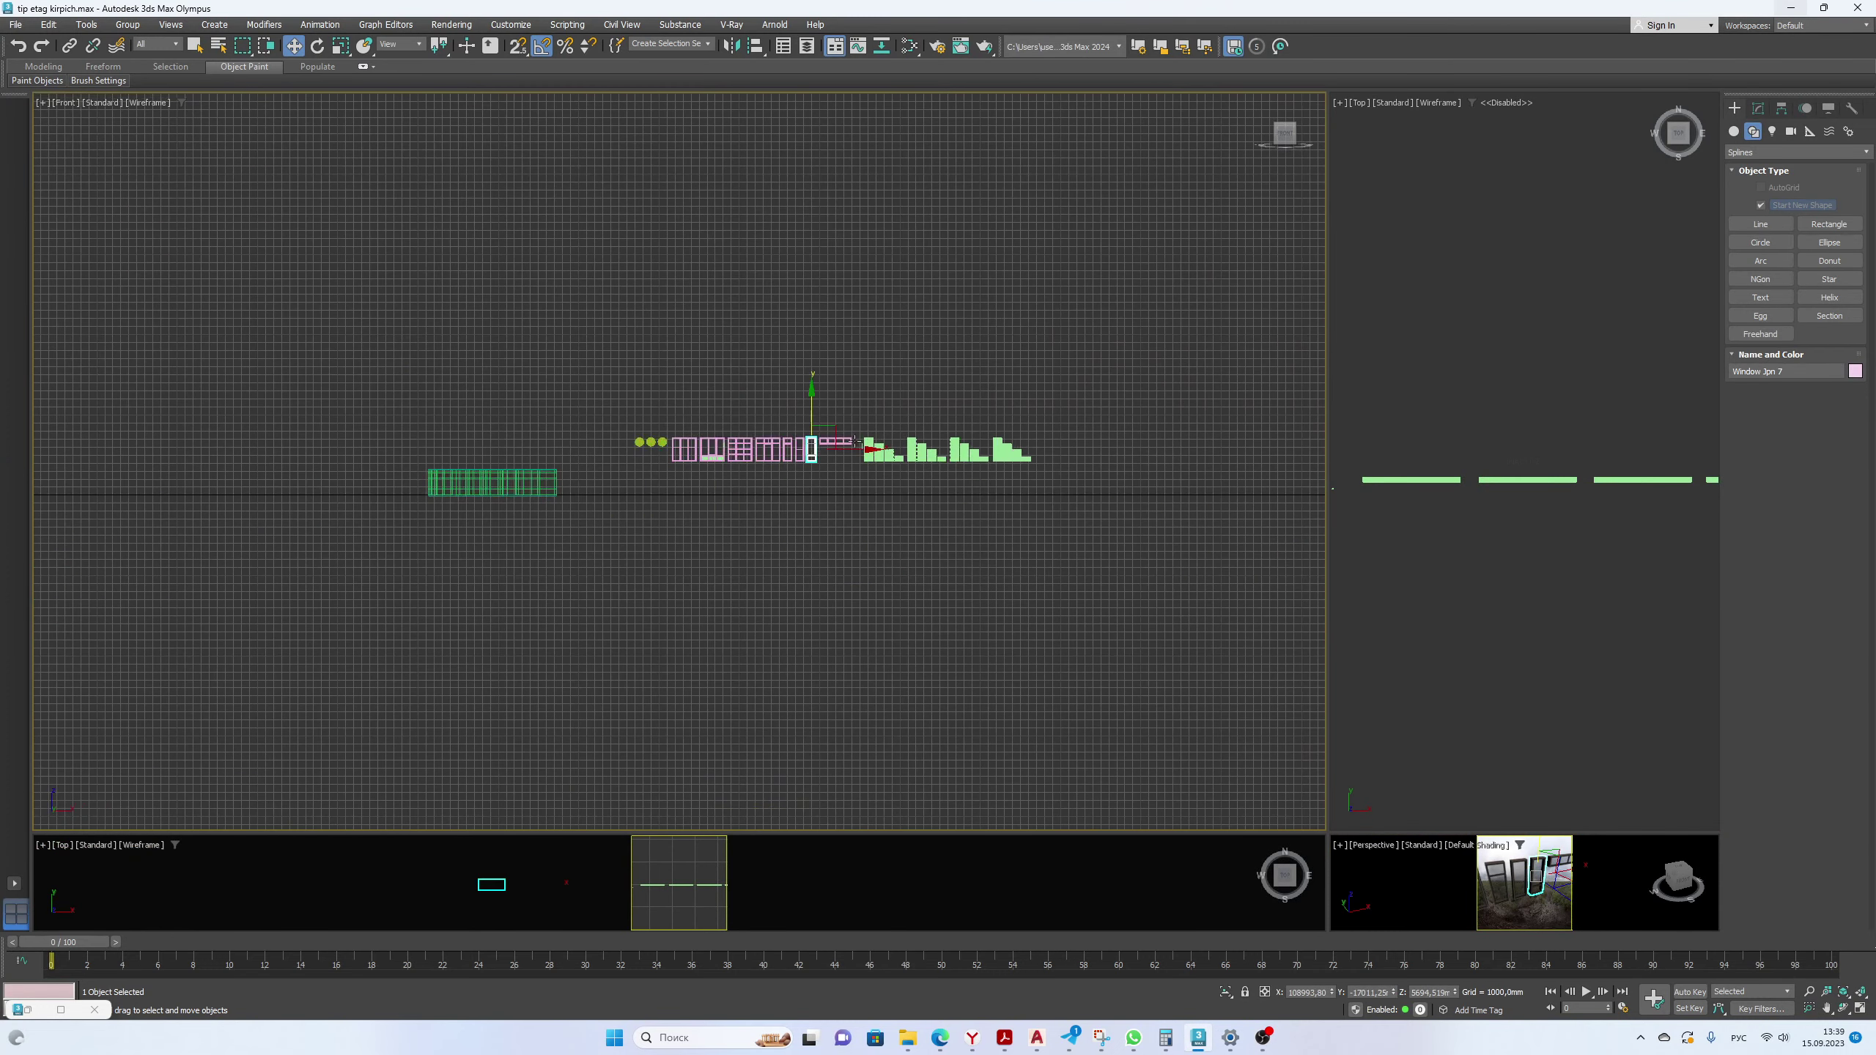
{"action": "left_click_drag", "start_coordinate": [839, 449], "coordinate": [629, 449], "text": "shift"}
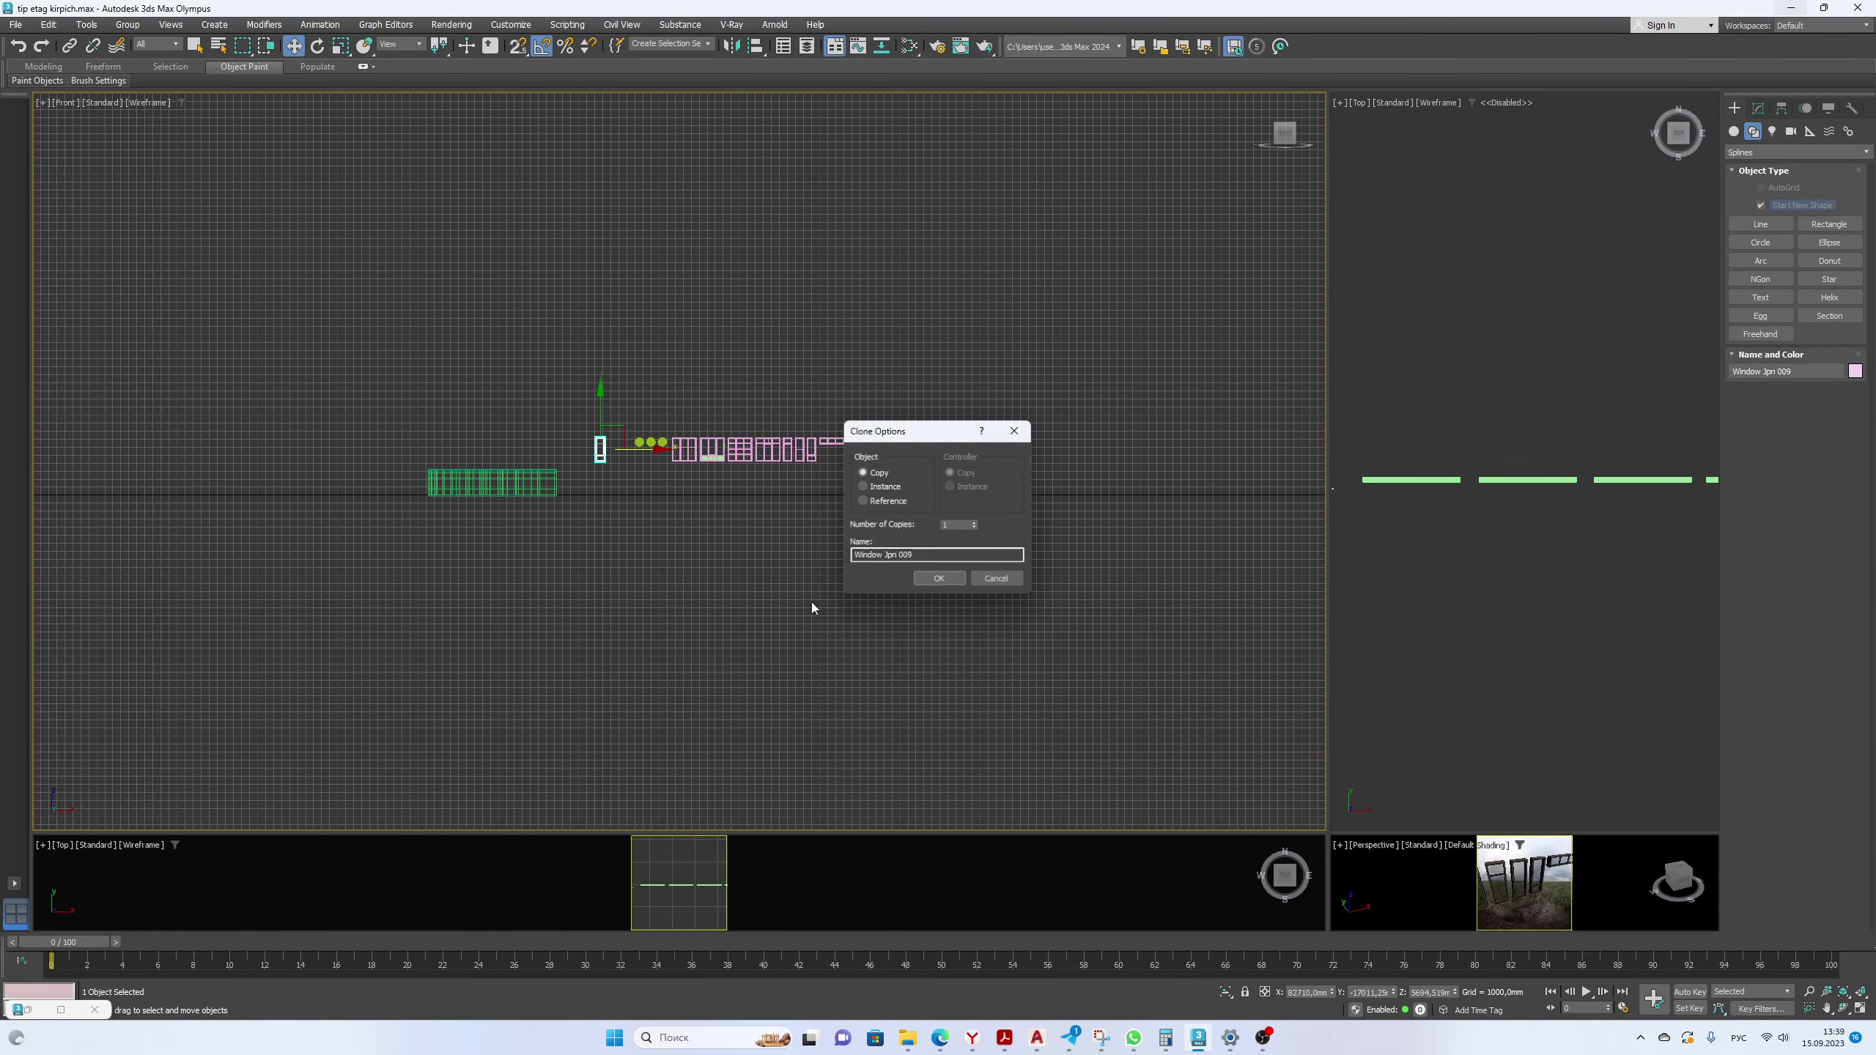
{"action": "left_click", "coordinate": [948, 586]}
Delete the bottom board element of the copied window's outer casing.
{"action": "key", "text": "z"}
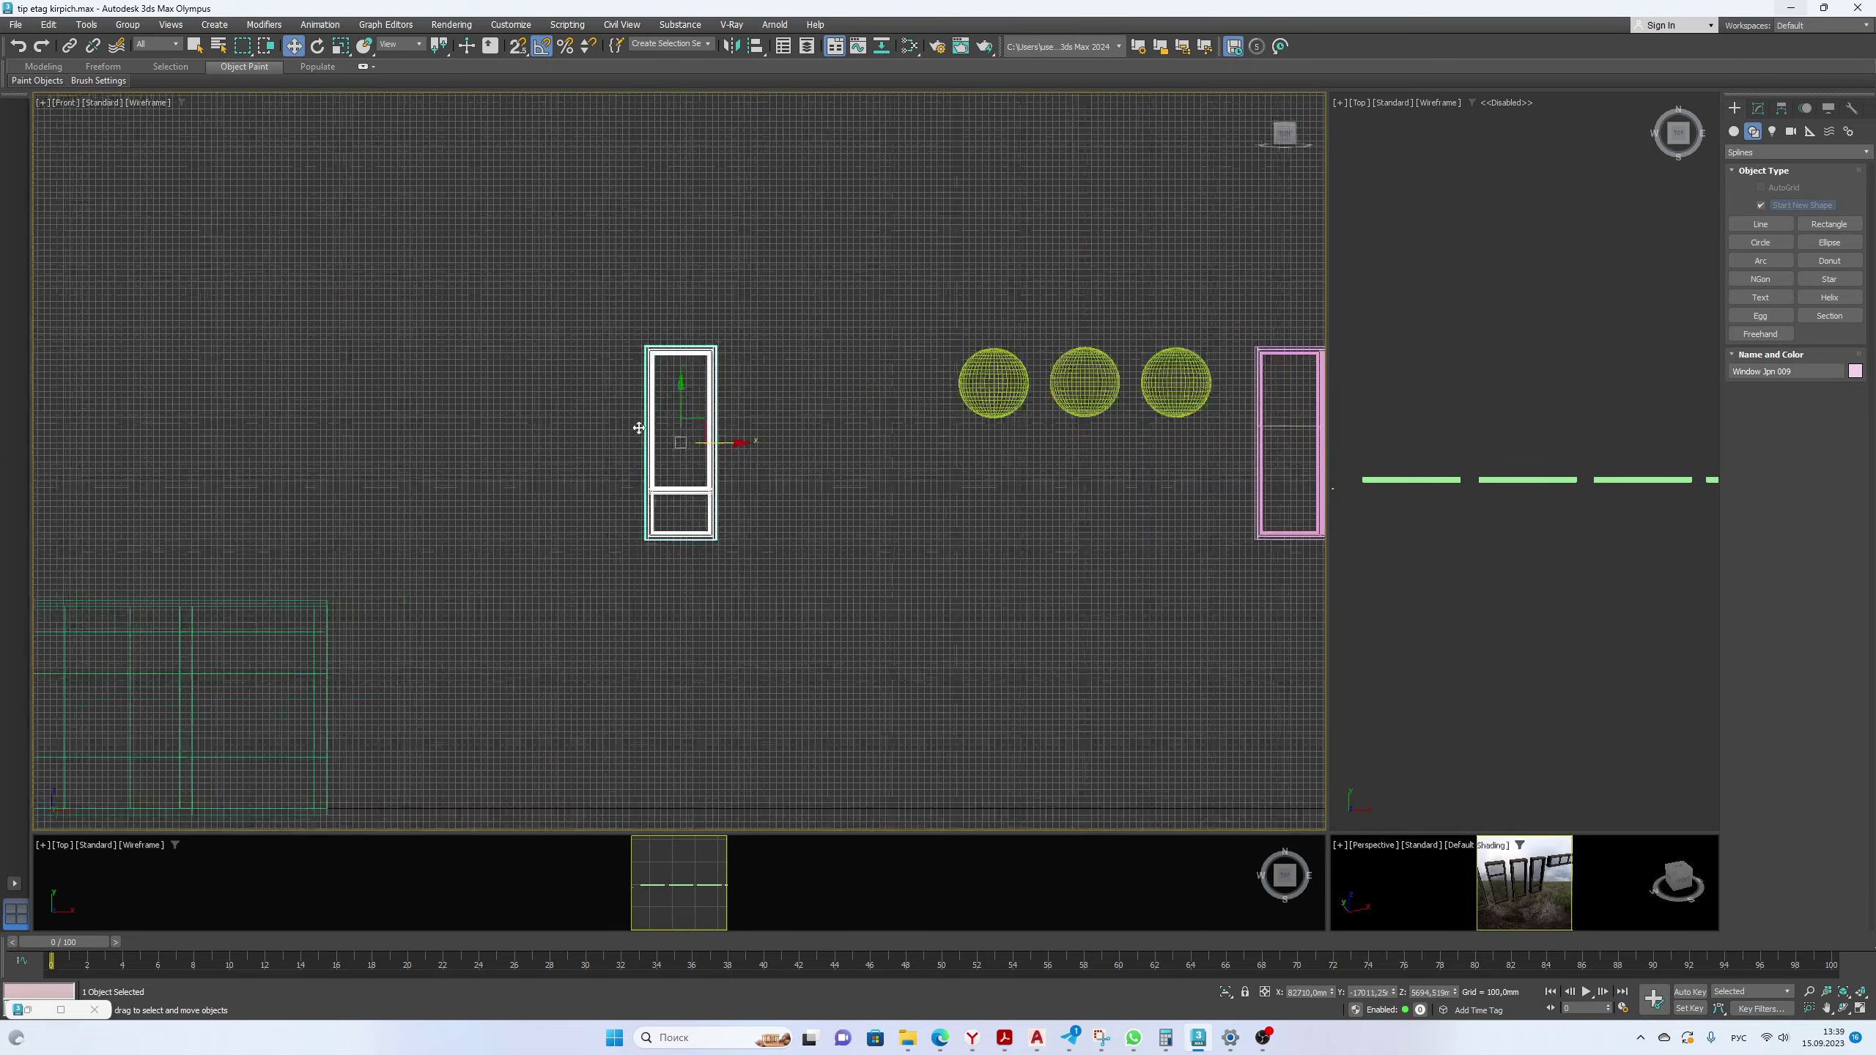
{"action": "left_click", "coordinate": [869, 290]}
{"action": "left_click", "coordinate": [849, 297]}
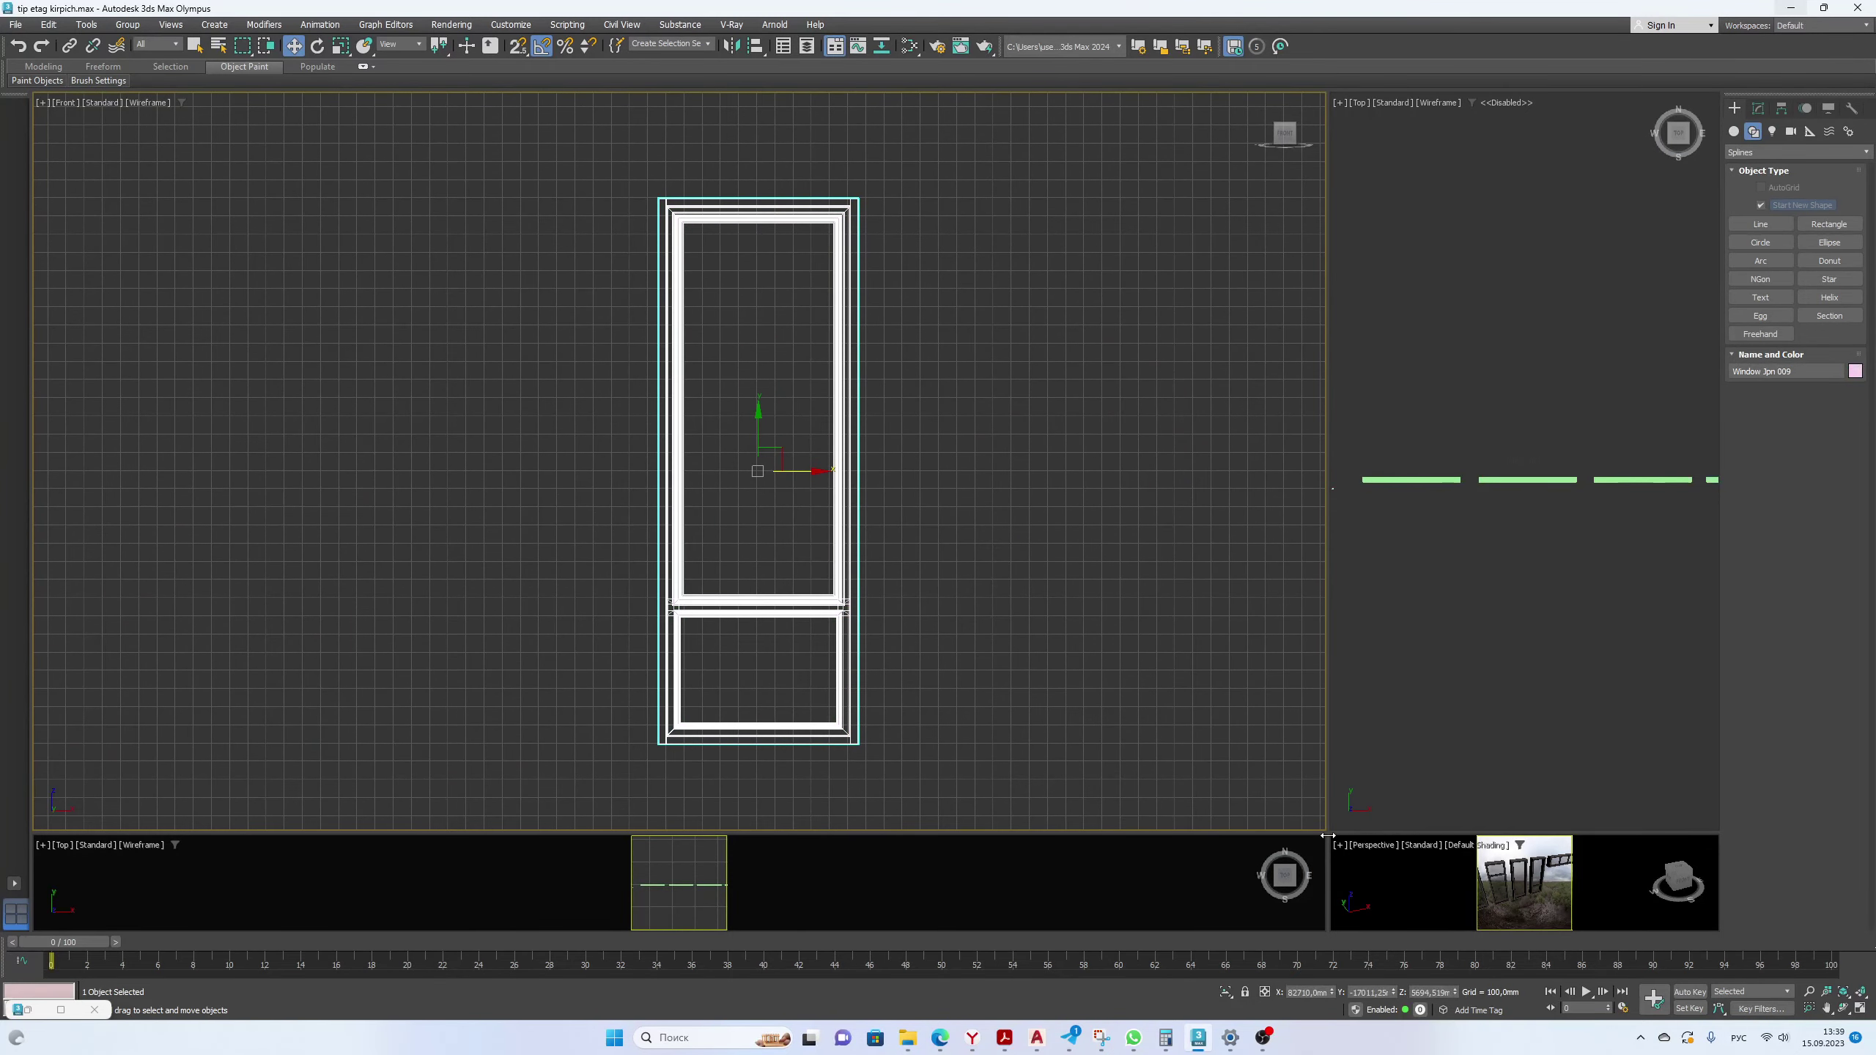
{"action": "left_click_drag", "start_coordinate": [1328, 834], "coordinate": [270, 106]}
{"action": "left_click", "coordinate": [1843, 992]}
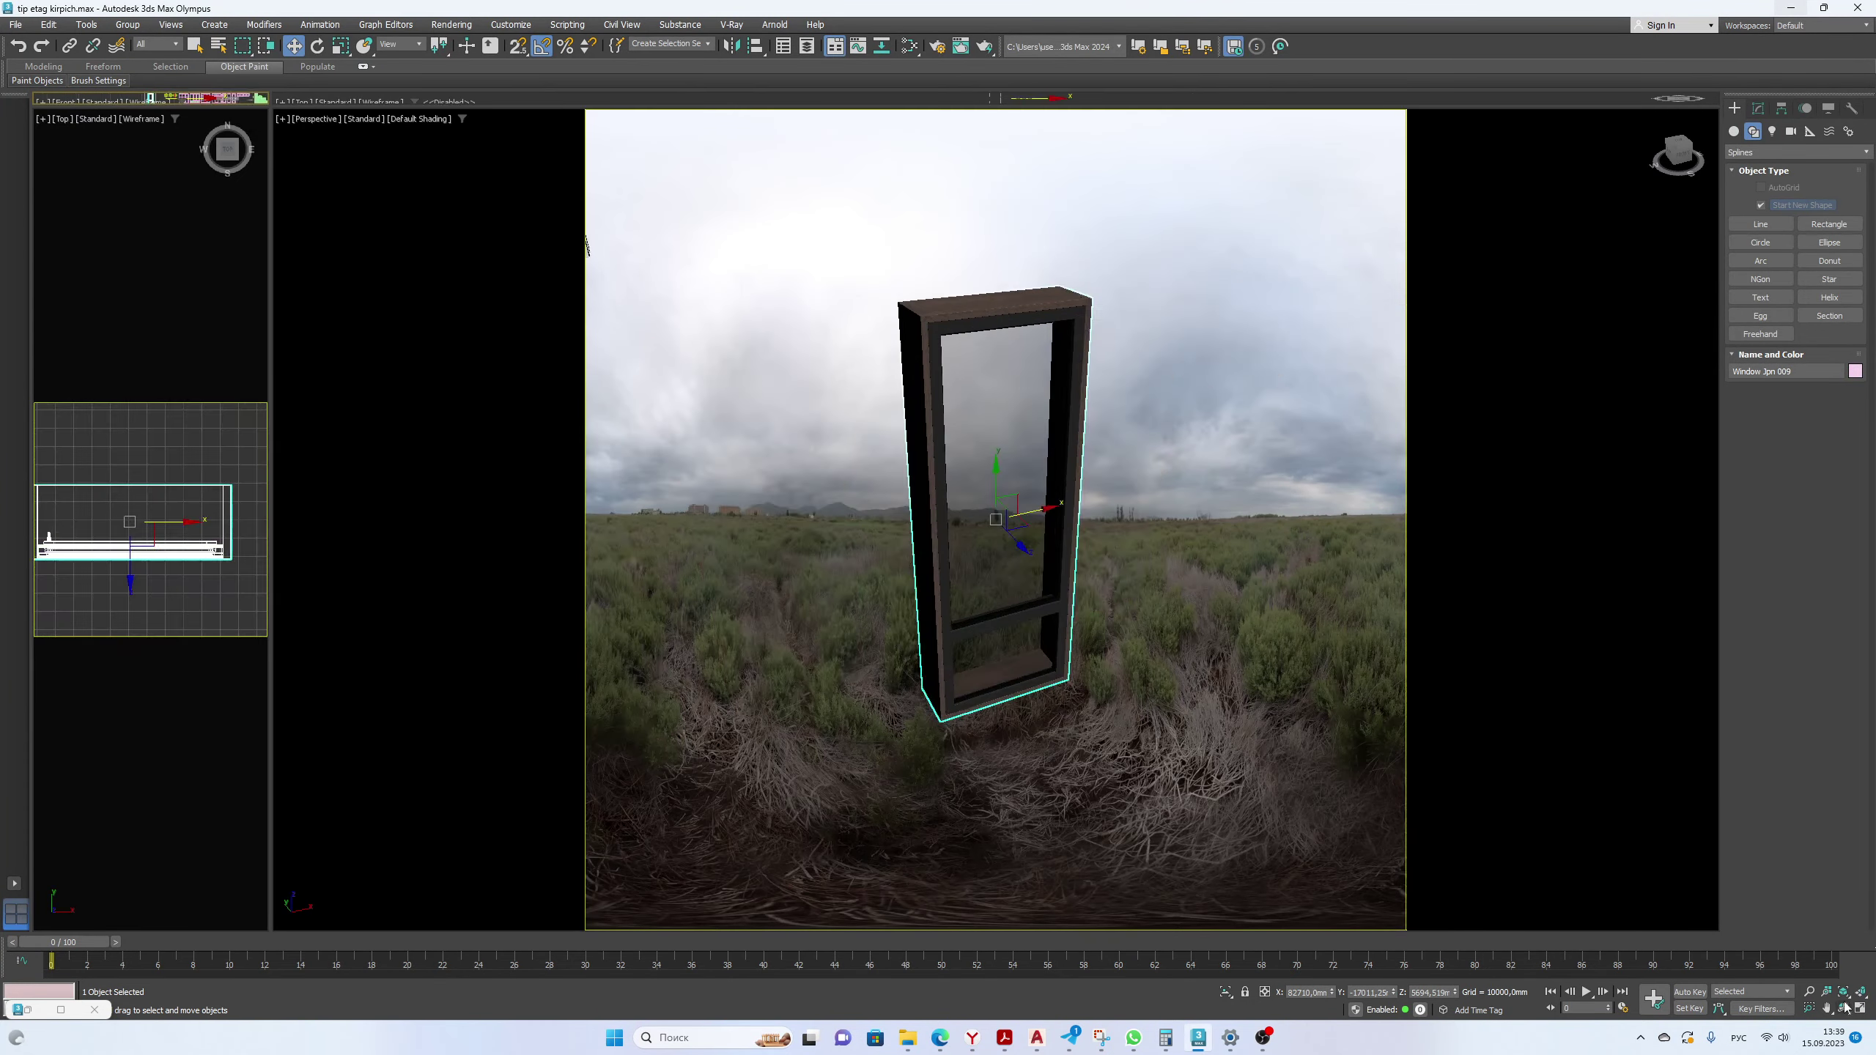
{"action": "left_click", "coordinate": [1843, 1008]}
{"action": "left_click_drag", "start_coordinate": [1001, 628], "coordinate": [1131, 560]}
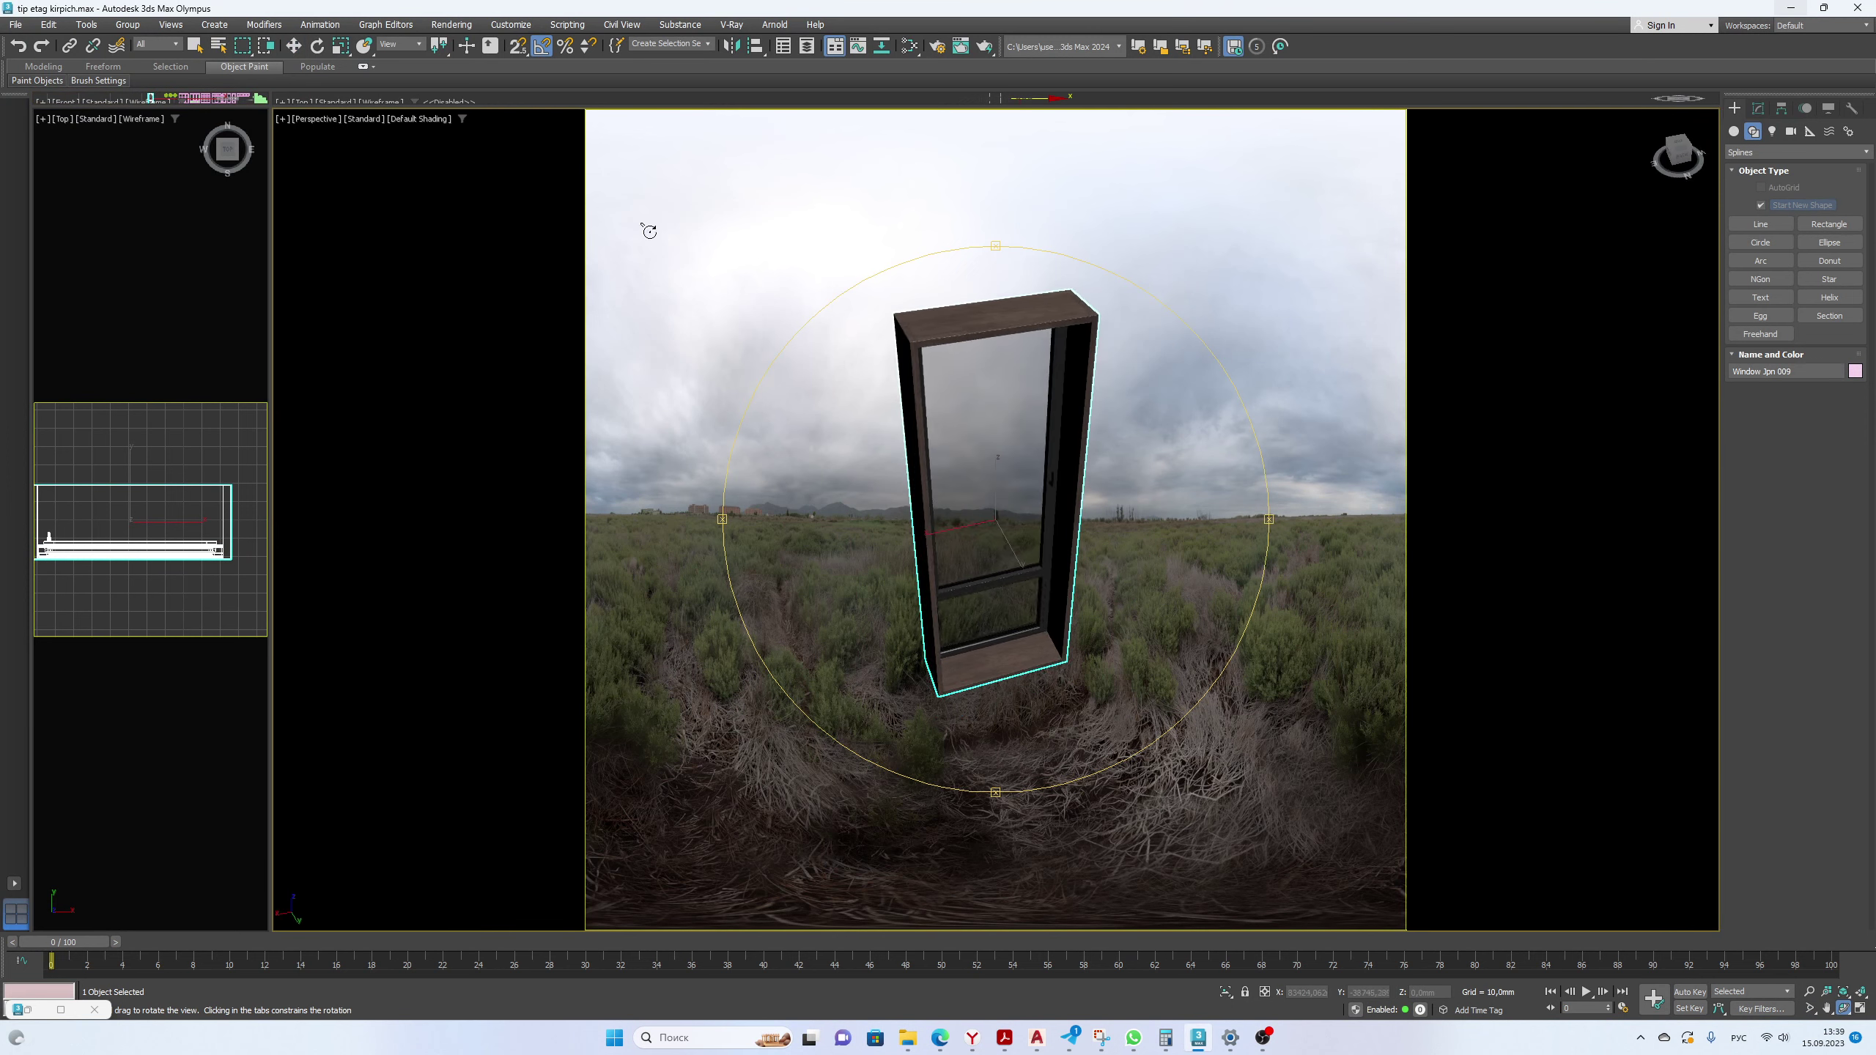
{"action": "left_click", "coordinate": [293, 46]}
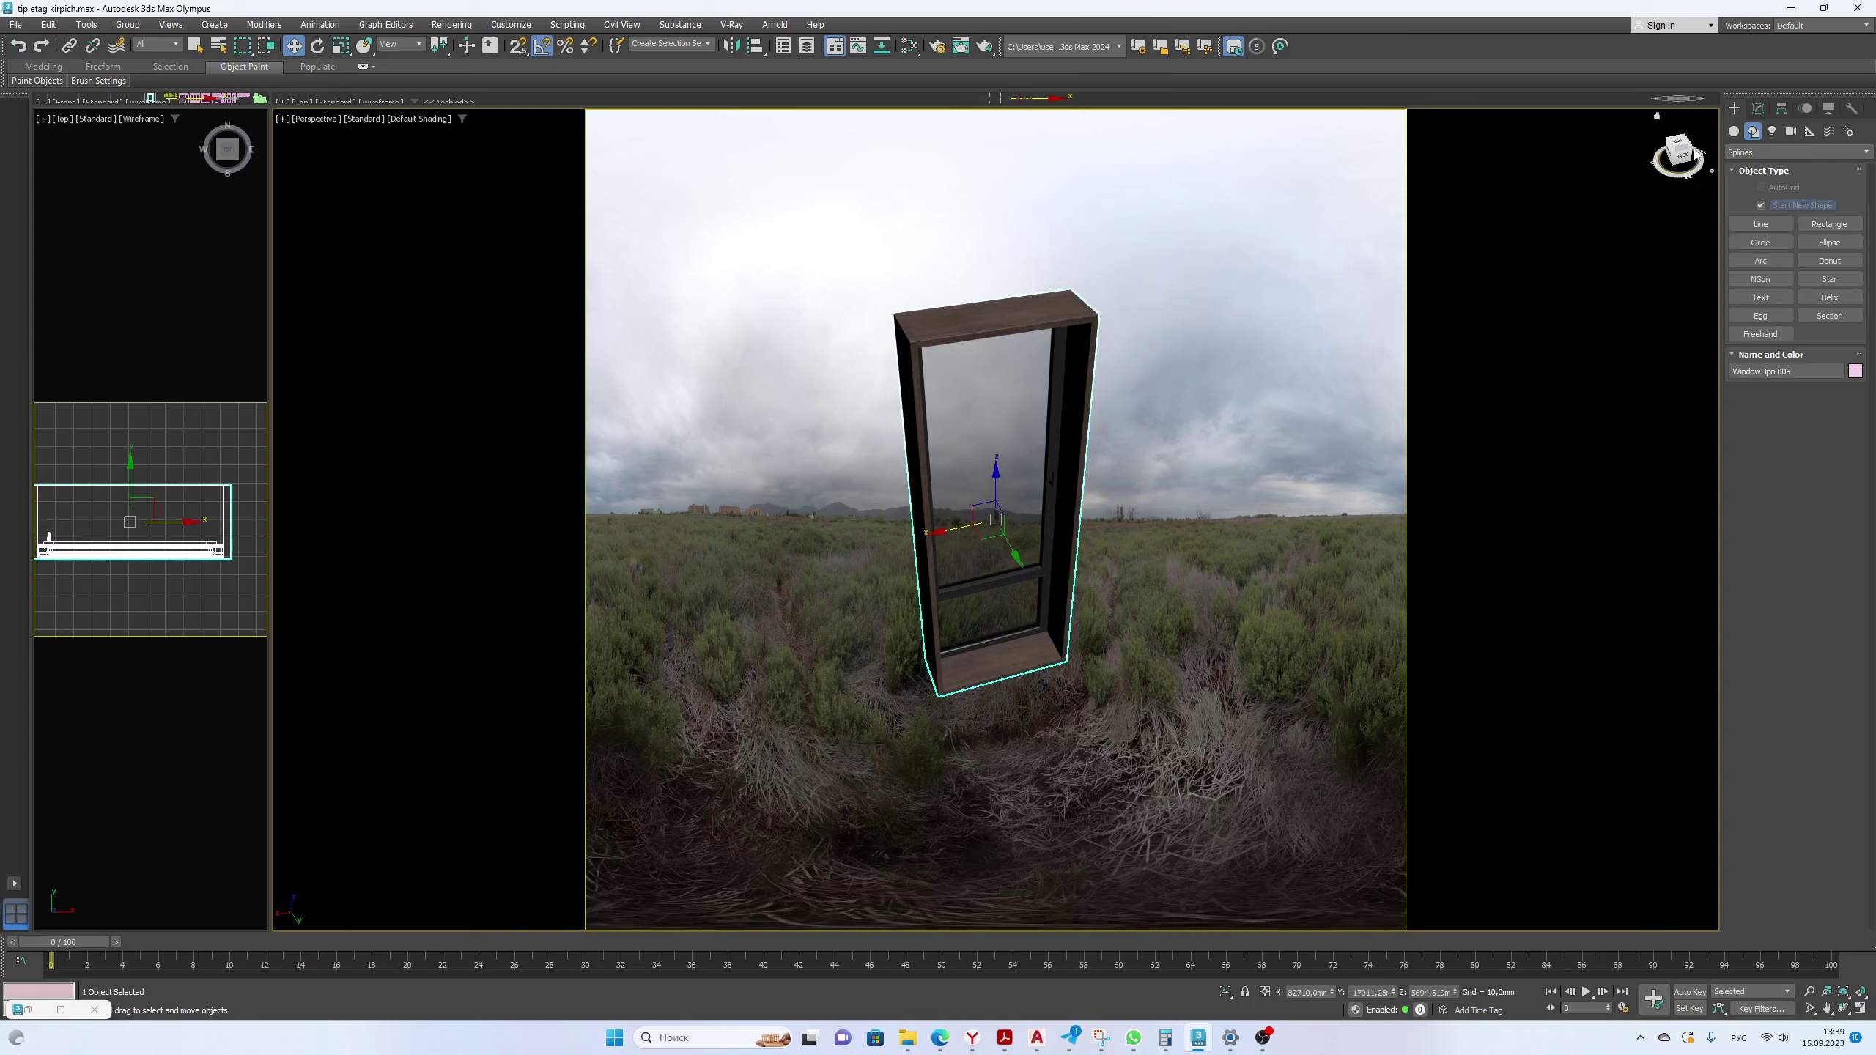
{"action": "left_click", "coordinate": [1759, 108]}
{"action": "left_click", "coordinate": [1828, 443]}
{"action": "left_click", "coordinate": [998, 665]}
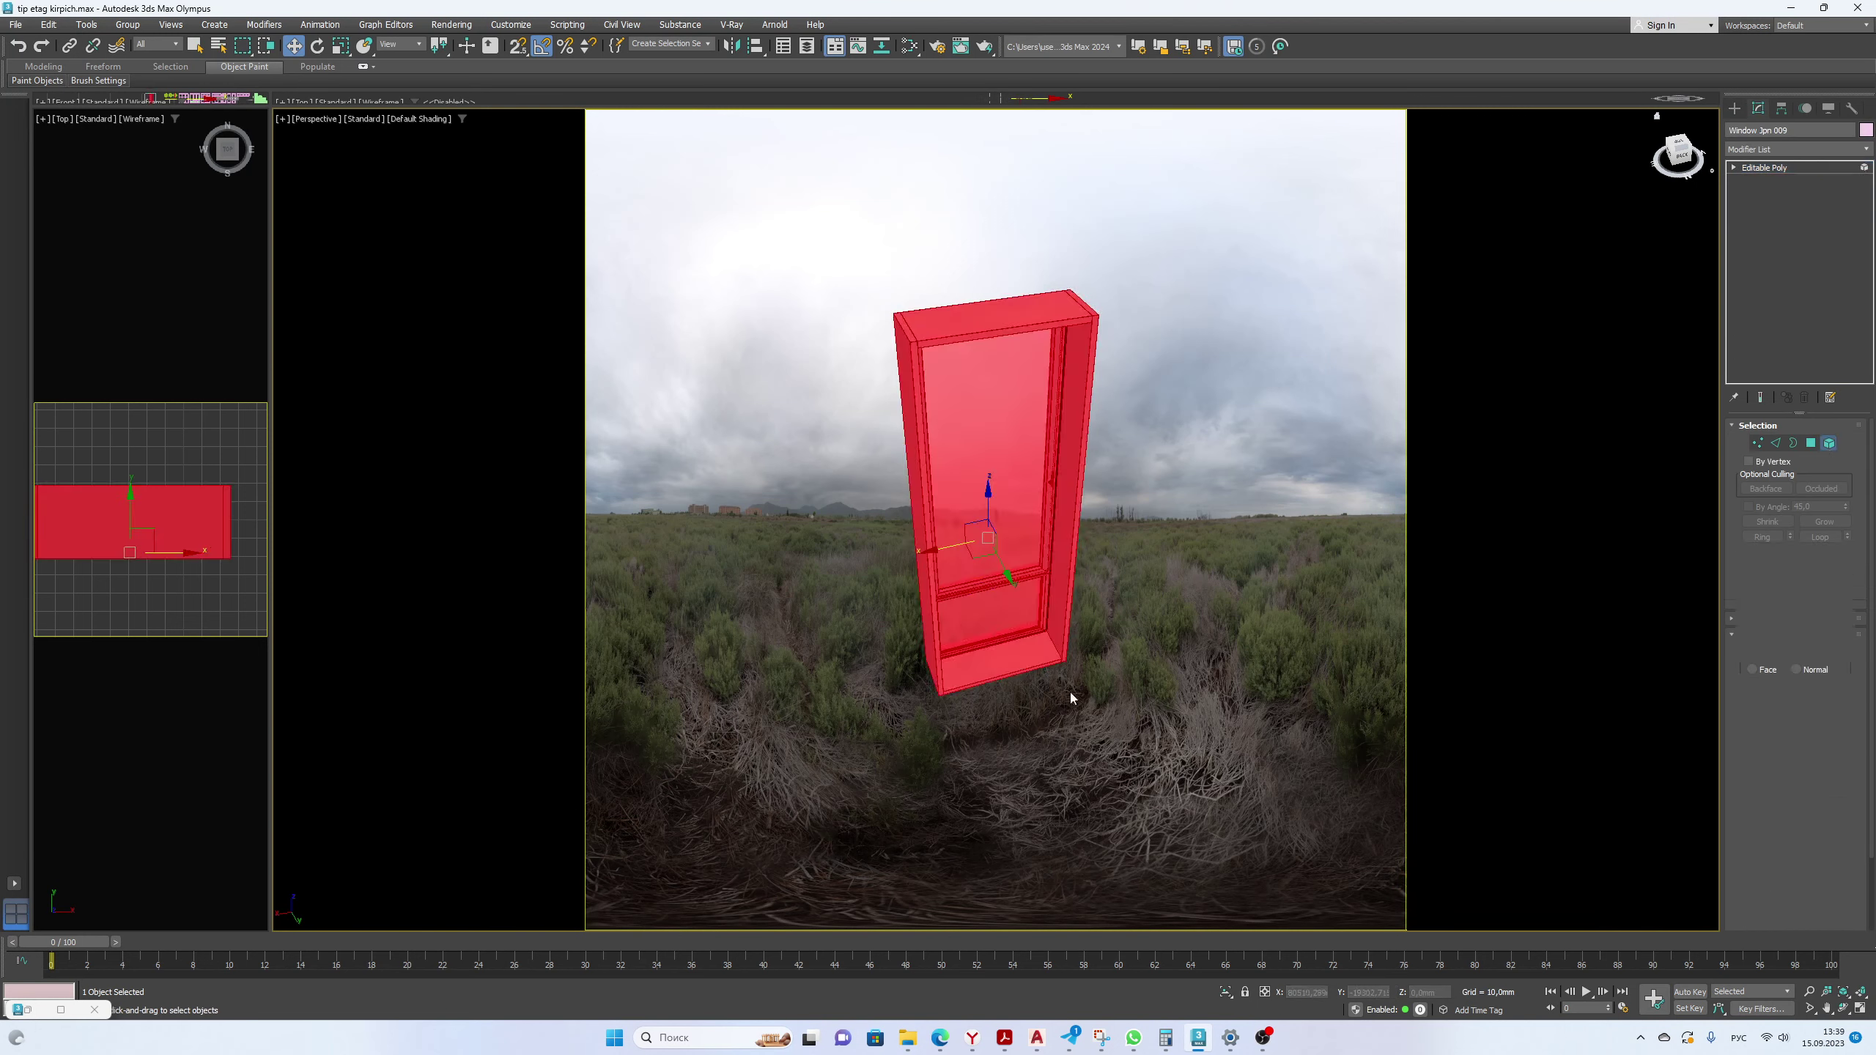
{"action": "left_click", "coordinate": [999, 665]}
{"action": "key", "text": "Delete"}
Delete the two side boards and the top board of the outer casing, leaving only the window frame.
{"action": "left_click", "coordinate": [1059, 650]}
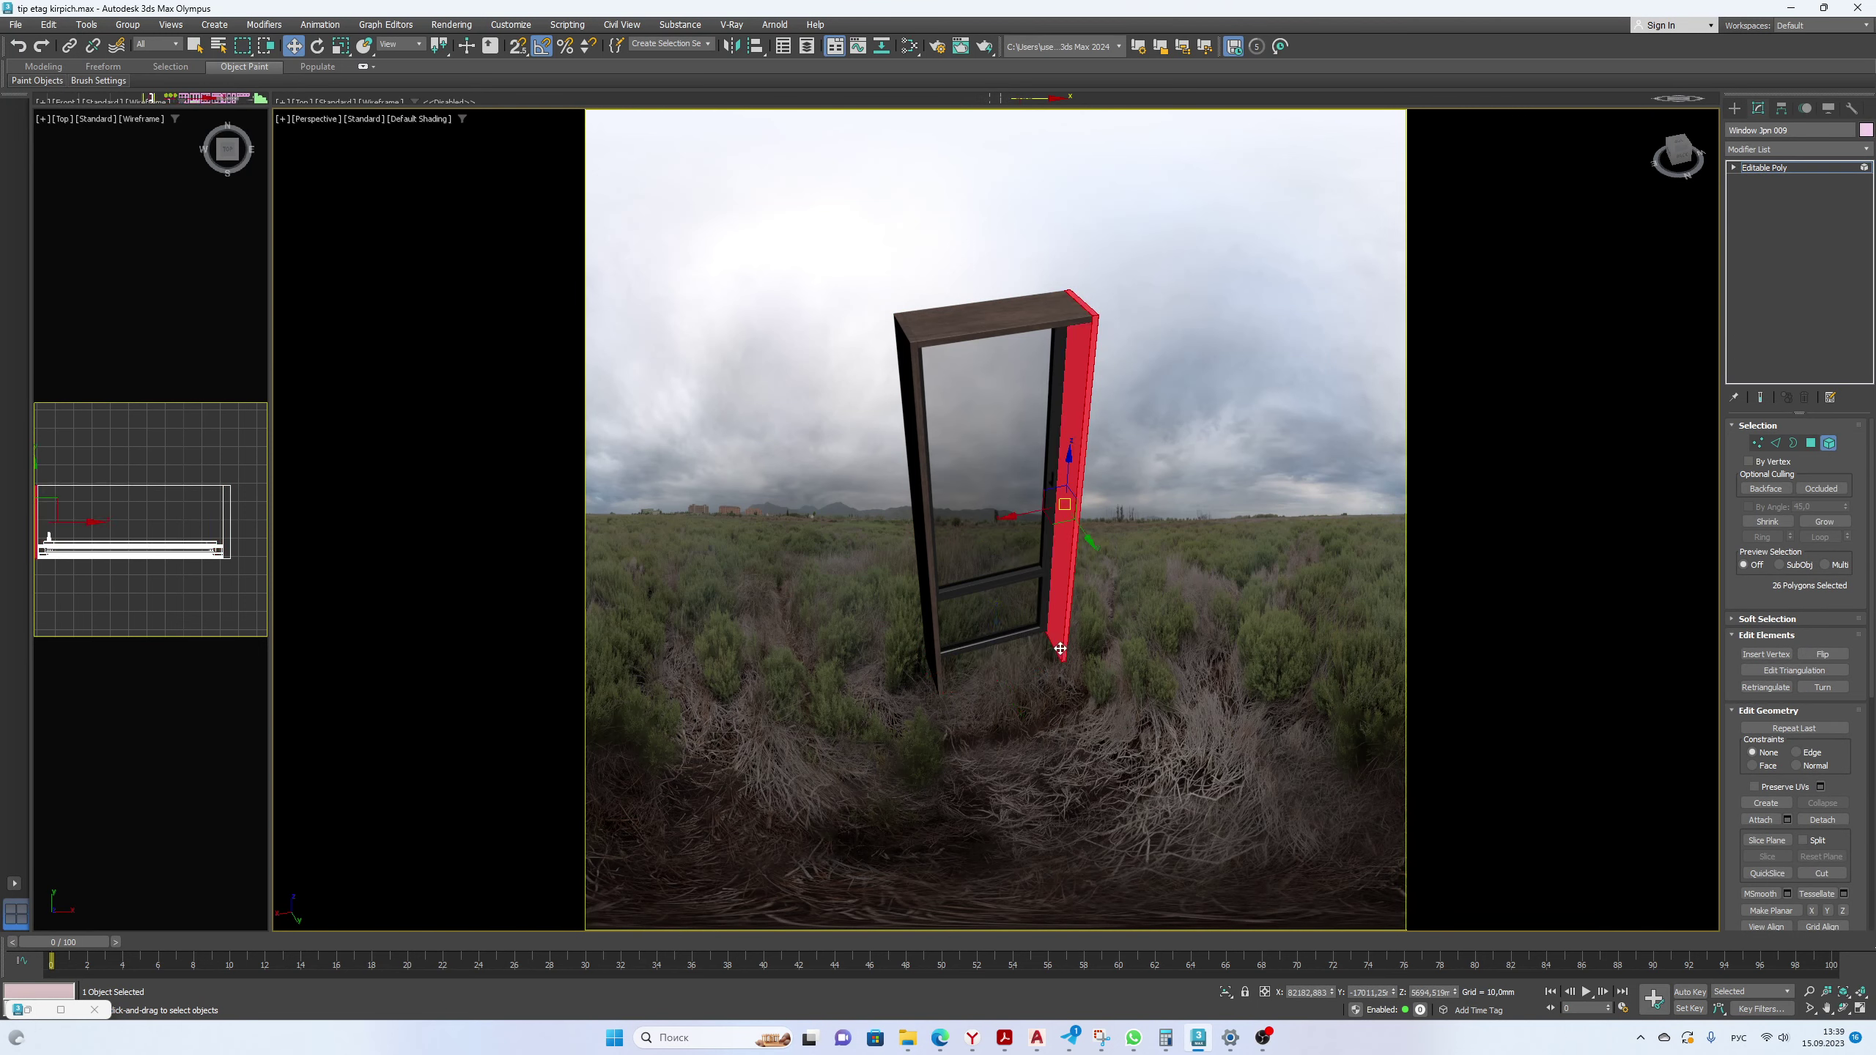
{"action": "key", "text": "Delete"}
{"action": "left_click", "coordinate": [946, 681]}
{"action": "left_click", "coordinate": [1108, 304]}
{"action": "left_click", "coordinate": [1067, 309]}
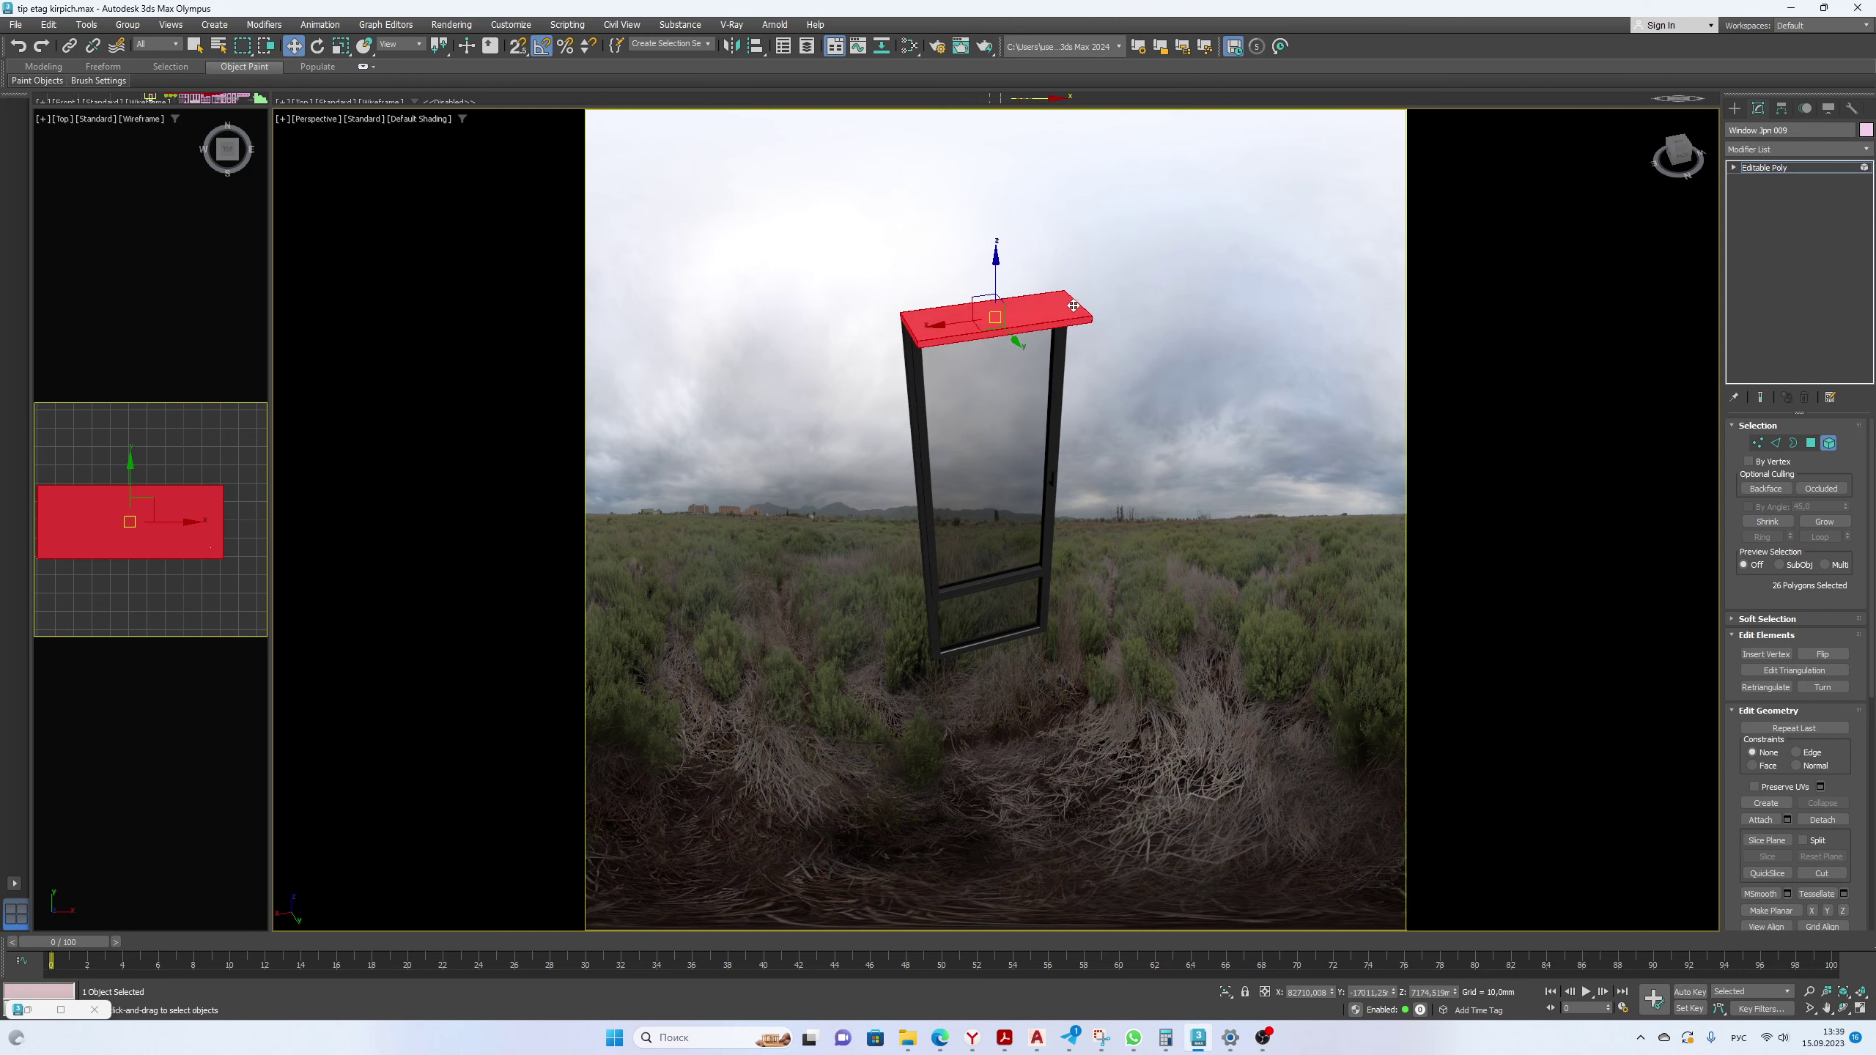
{"action": "key", "text": "Delete"}
{"action": "left_click", "coordinate": [1736, 109]}
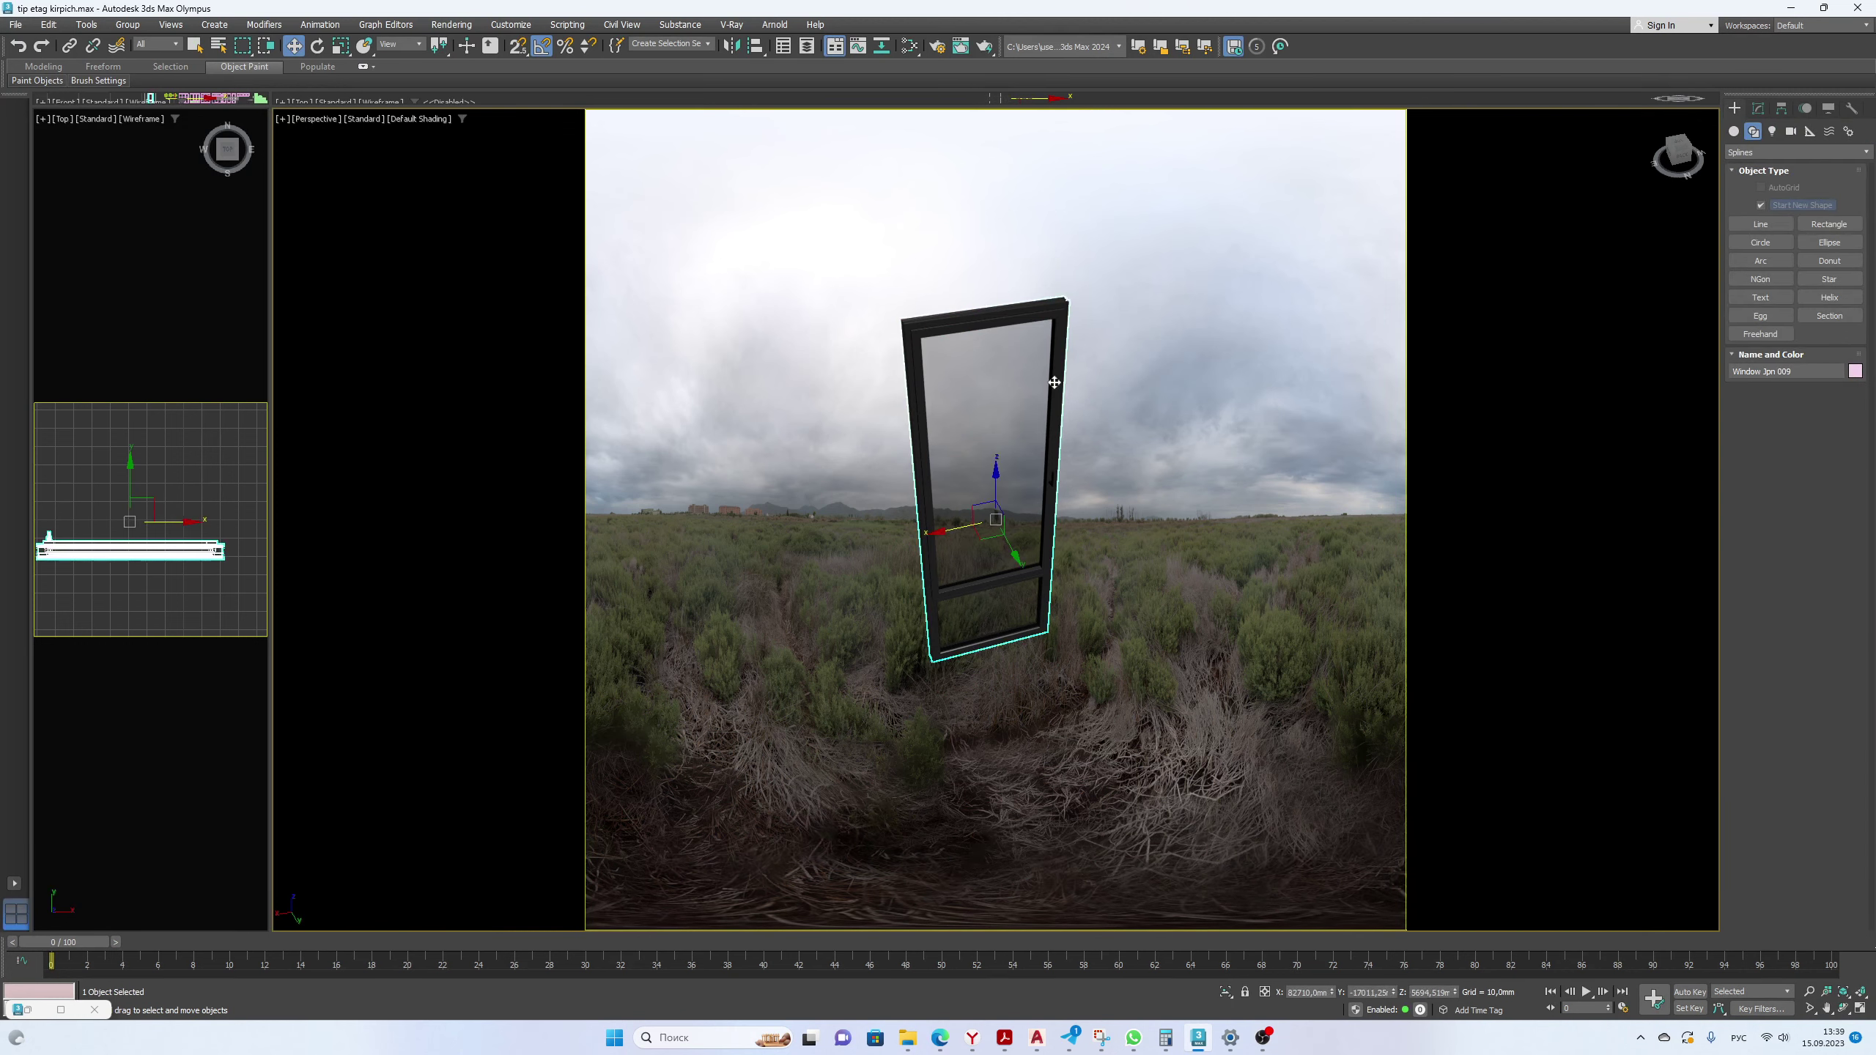
Move the stripped window over the end of the green wall model nearest to it in the front view.
{"action": "left_click_drag", "start_coordinate": [271, 109], "coordinate": [1307, 750]}
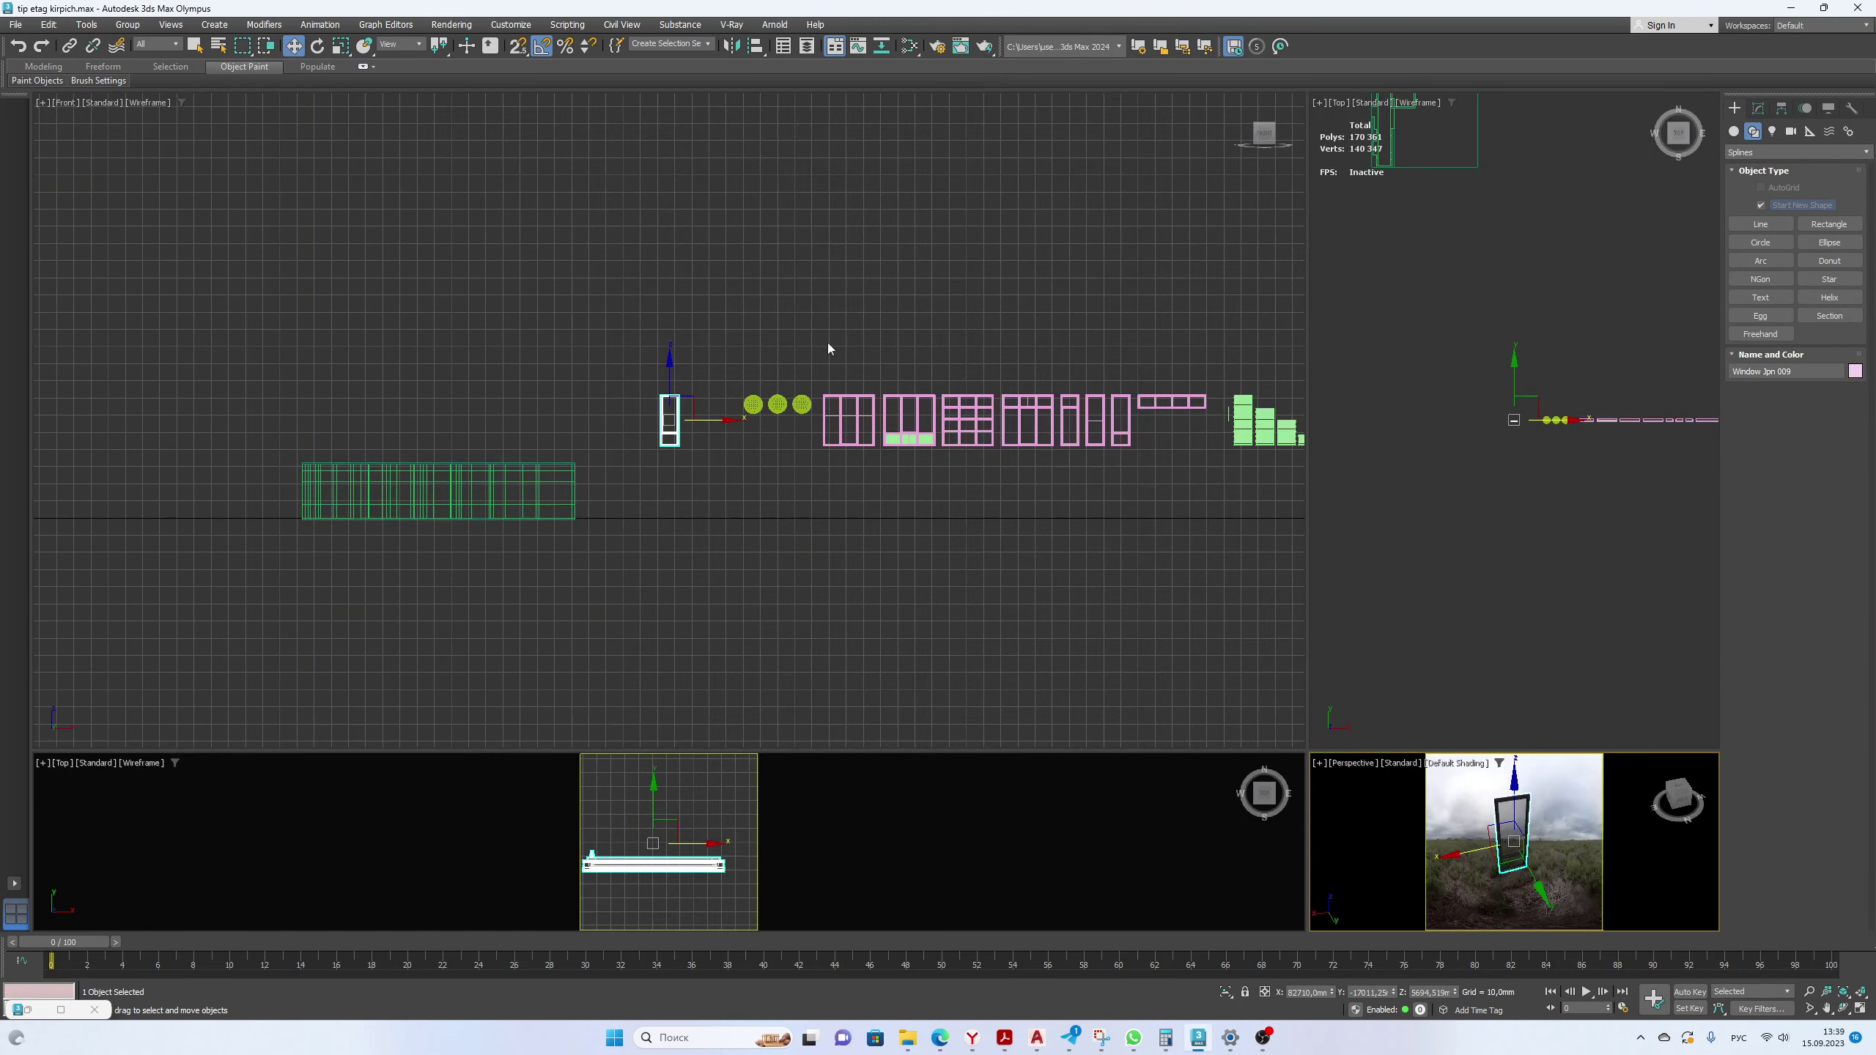
{"action": "scroll", "coordinate": [829, 352], "scroll_direction": "down", "scroll_amount": 2}
{"action": "middle_click_drag", "start_coordinate": [717, 403], "coordinate": [816, 345]}
{"action": "scroll", "coordinate": [814, 344], "scroll_direction": "up", "scroll_amount": 6}
{"action": "left_click_drag", "start_coordinate": [809, 336], "coordinate": [591, 446]}
Lower the window in the front view until its bottom edge sits on the wall opening's sill line.
{"action": "scroll", "coordinate": [565, 510], "scroll_direction": "up", "scroll_amount": 3}
{"action": "scroll", "coordinate": [648, 438], "scroll_direction": "up", "scroll_amount": 5}
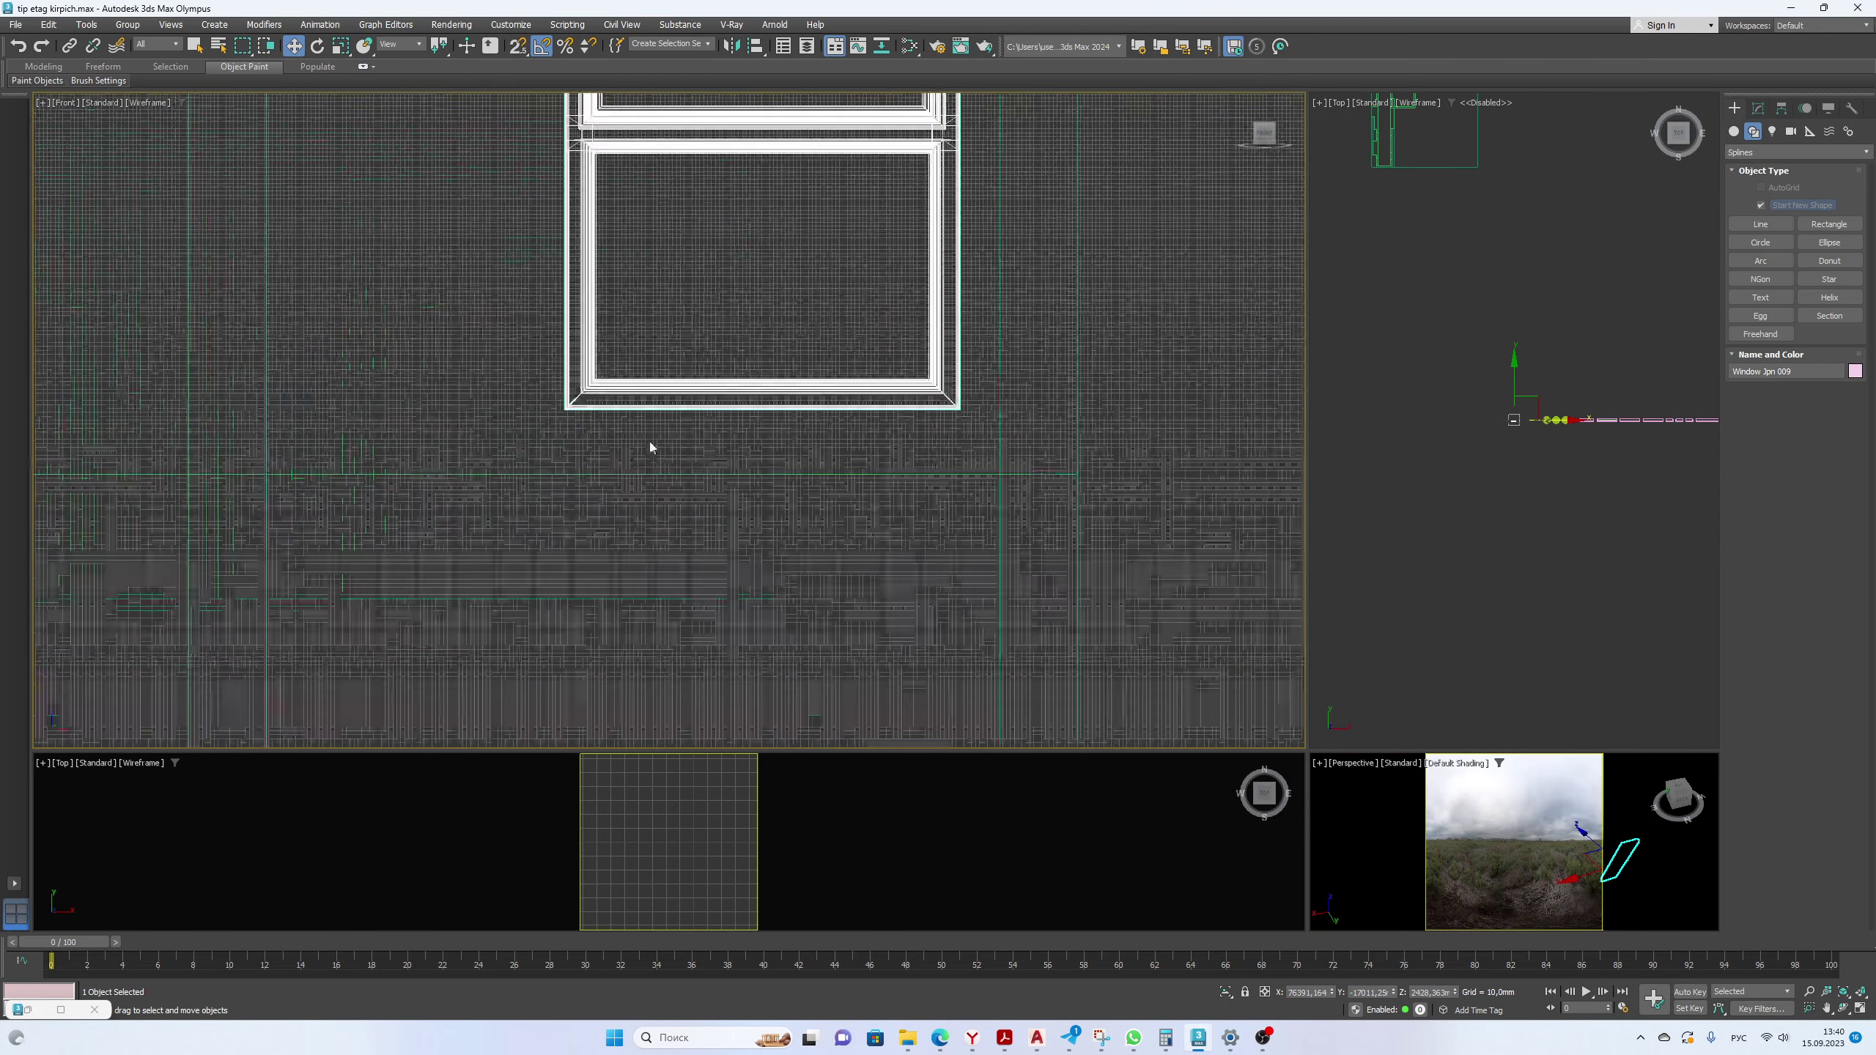
{"action": "scroll", "coordinate": [688, 450], "scroll_direction": "down", "scroll_amount": 3}
{"action": "scroll", "coordinate": [758, 451], "scroll_direction": "up", "scroll_amount": 5}
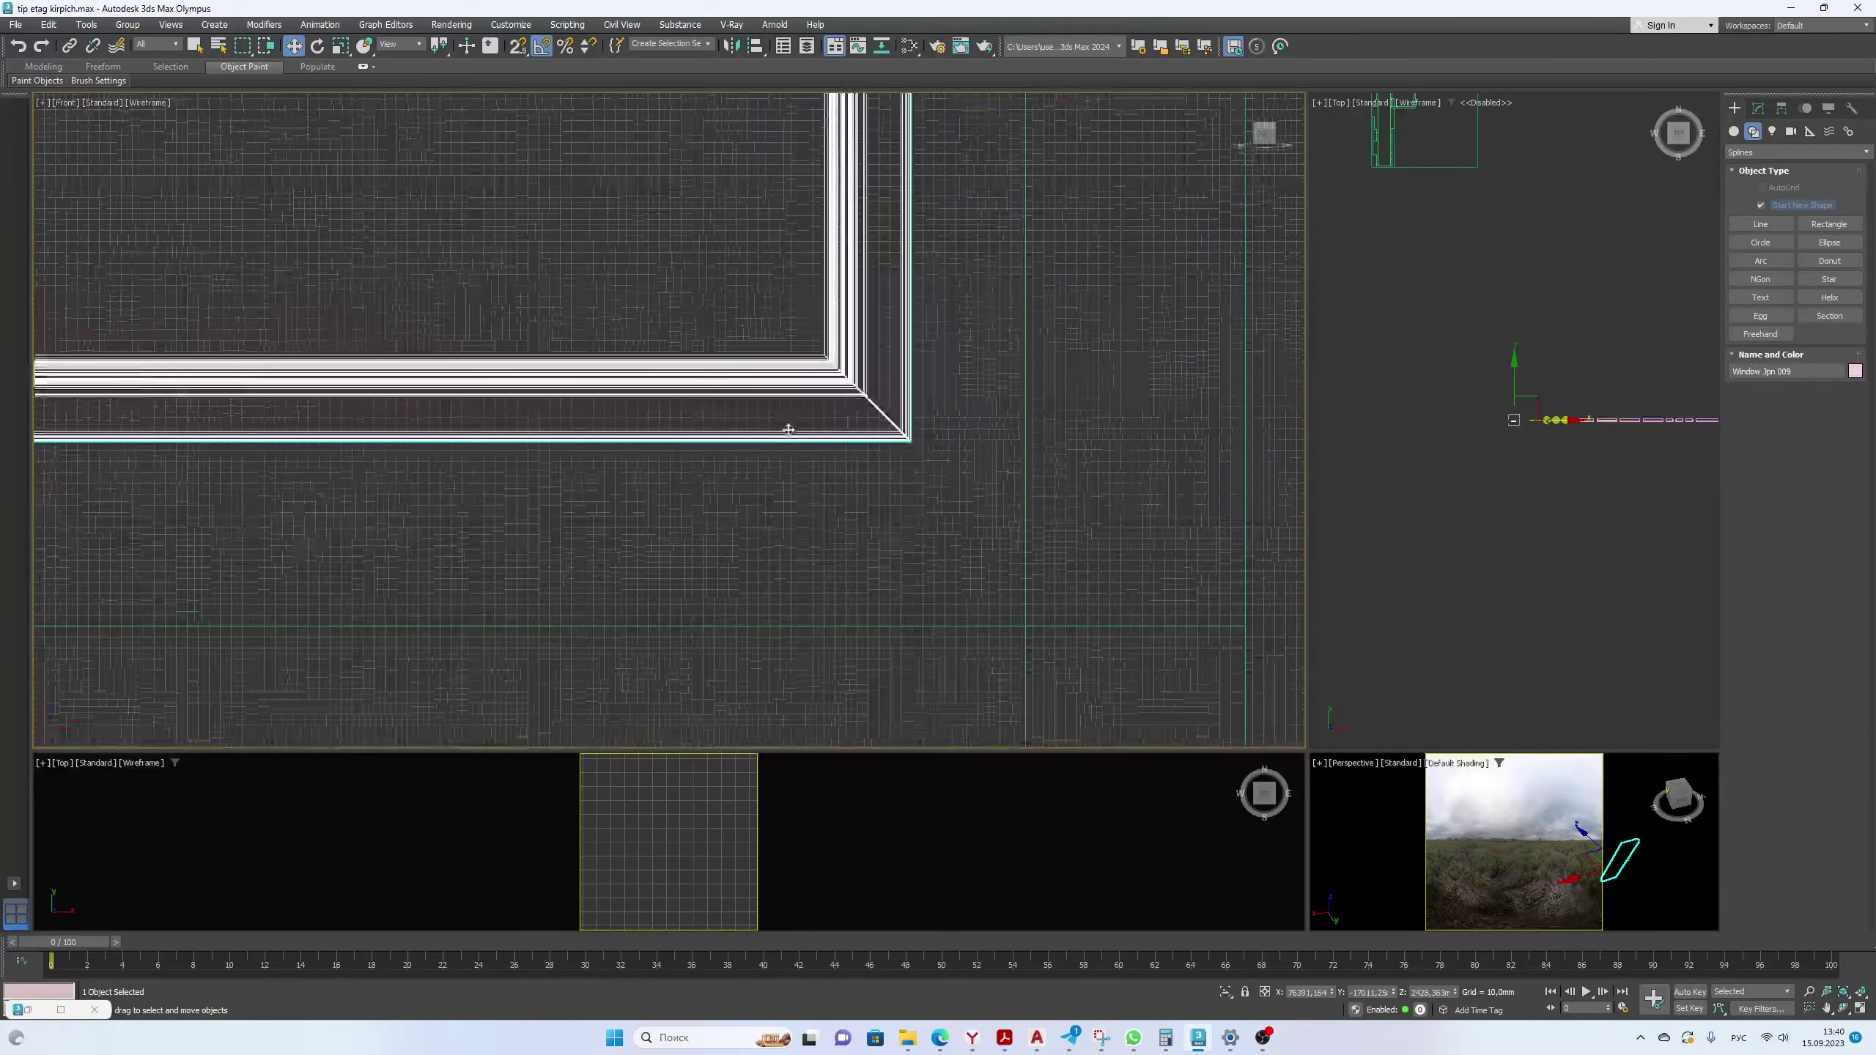
{"action": "left_click_drag", "start_coordinate": [787, 428], "coordinate": [792, 567]}
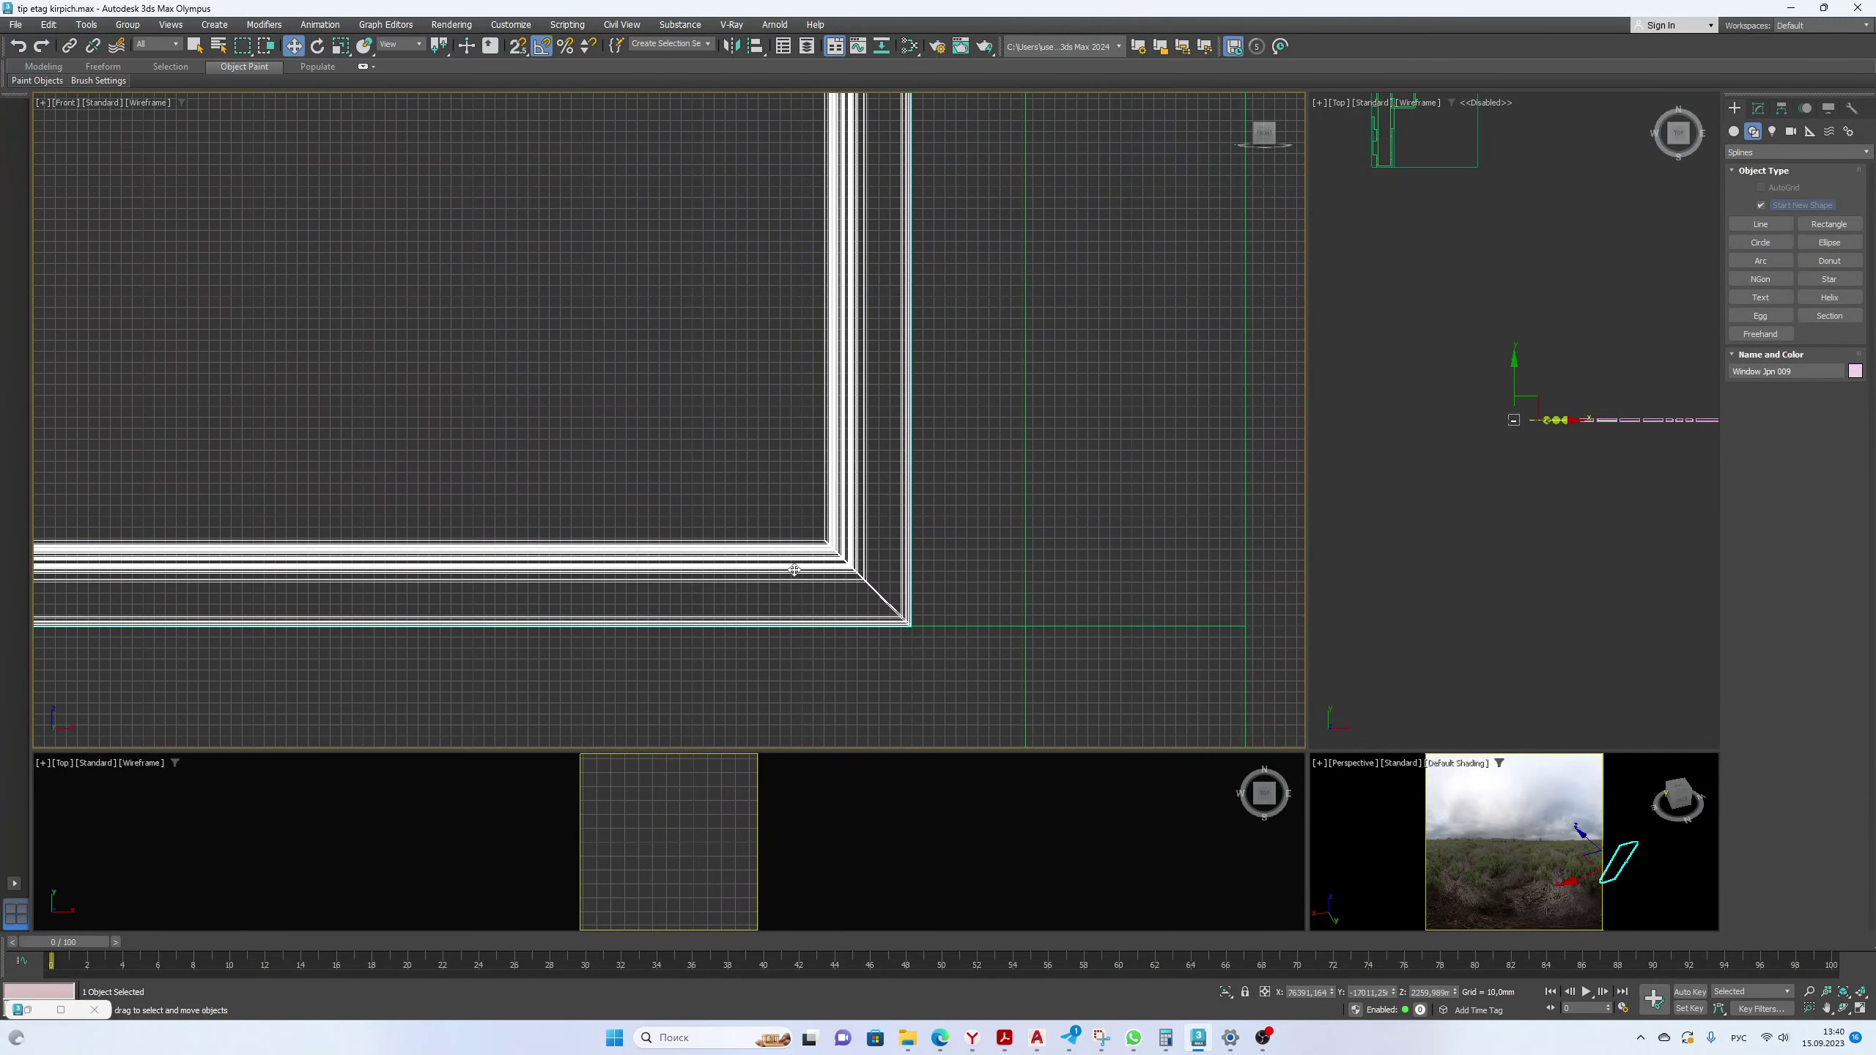
{"action": "scroll", "coordinate": [791, 567], "scroll_direction": "down", "scroll_amount": 5}
Move the window's top vertices down to align the frame's upper edge with the top line of the wall opening.
{"action": "left_click", "coordinate": [1759, 109]}
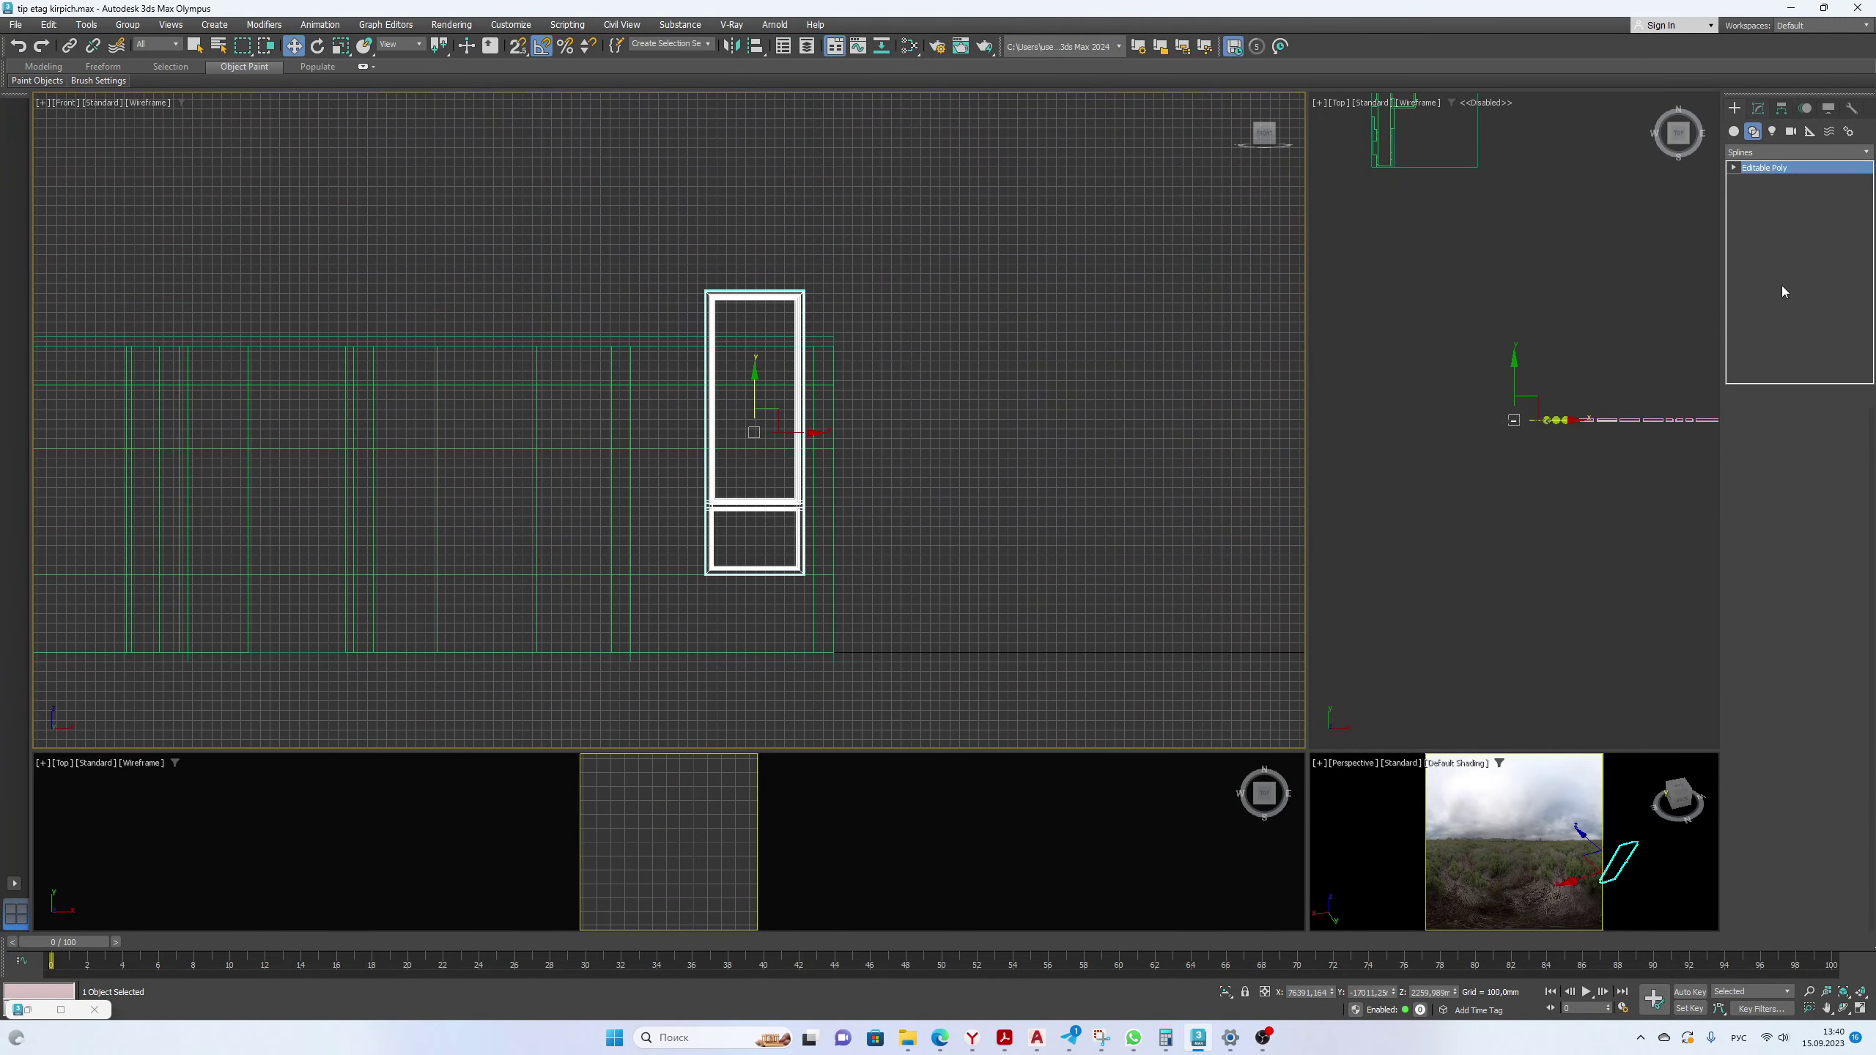
{"action": "left_click", "coordinate": [1758, 443]}
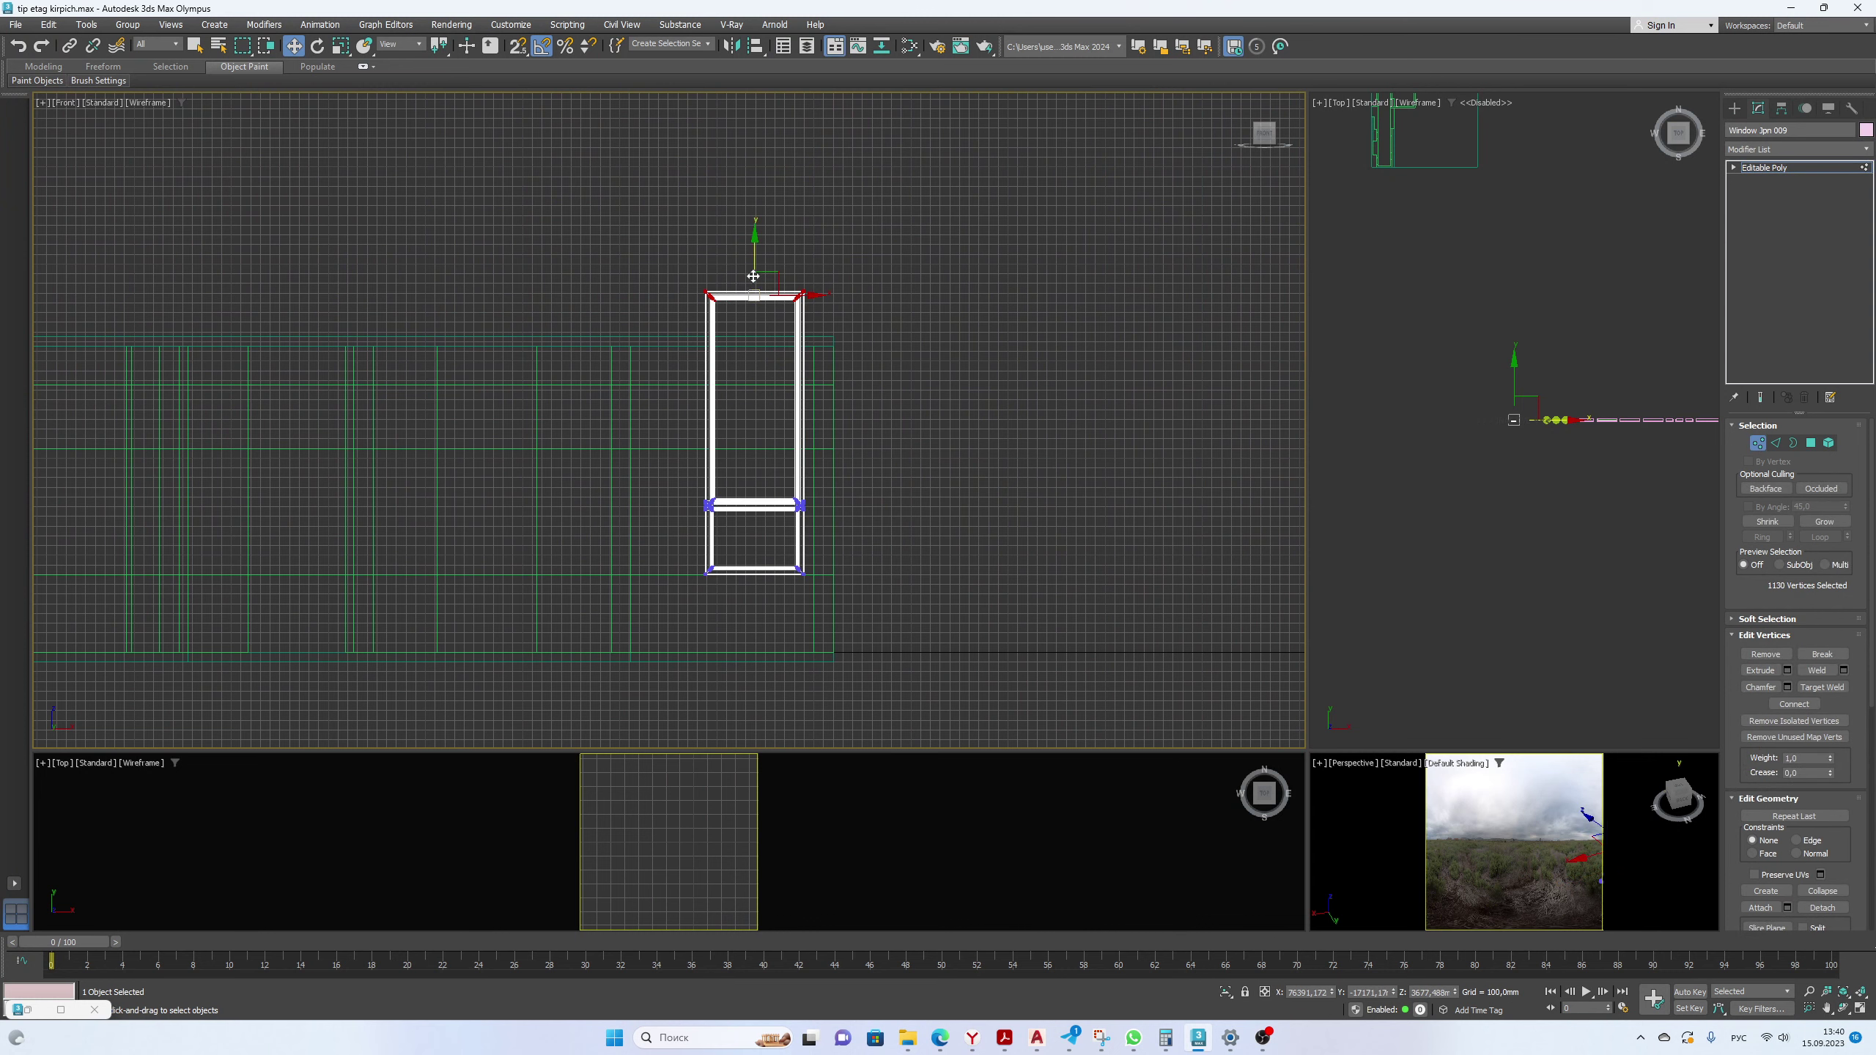
{"action": "left_click_drag", "start_coordinate": [753, 277], "coordinate": [759, 418]}
{"action": "scroll", "coordinate": [753, 429], "scroll_direction": "up", "scroll_amount": 5}
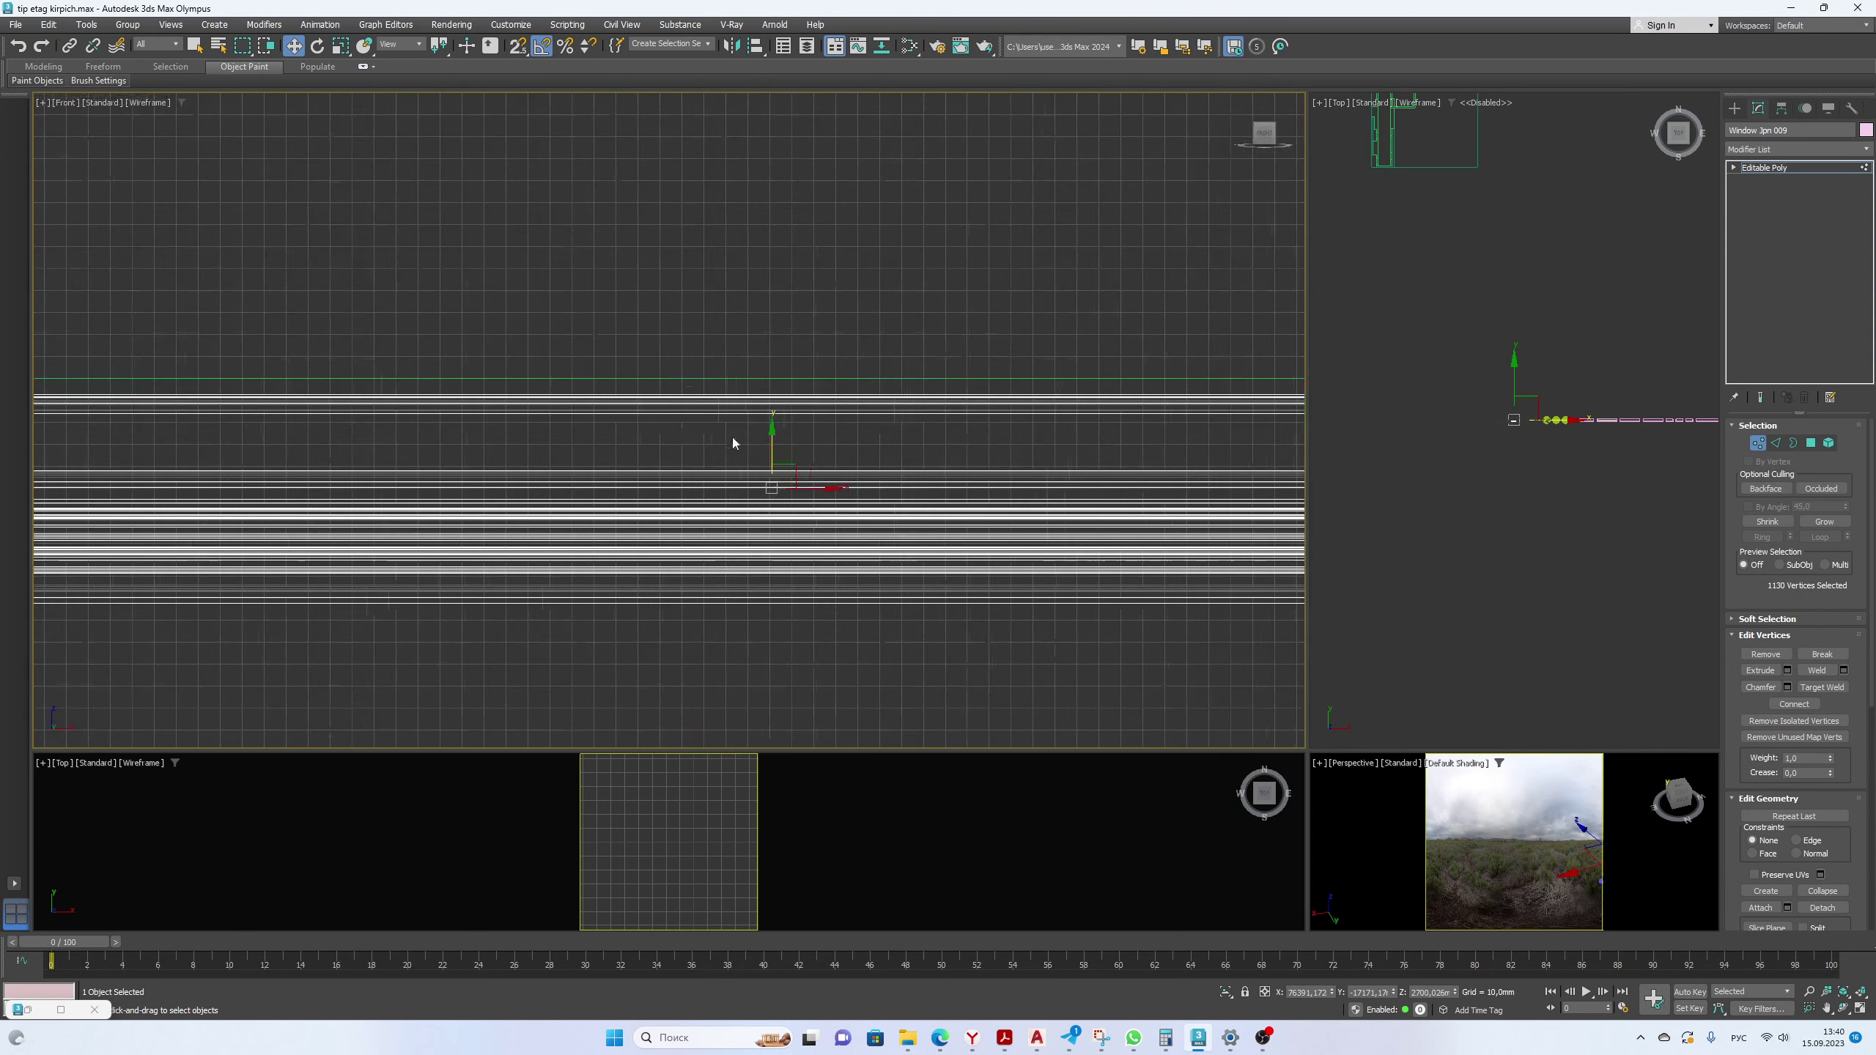
{"action": "scroll", "coordinate": [769, 439], "scroll_direction": "down", "scroll_amount": 2}
{"action": "scroll", "coordinate": [861, 338], "scroll_direction": "down", "scroll_amount": 4}
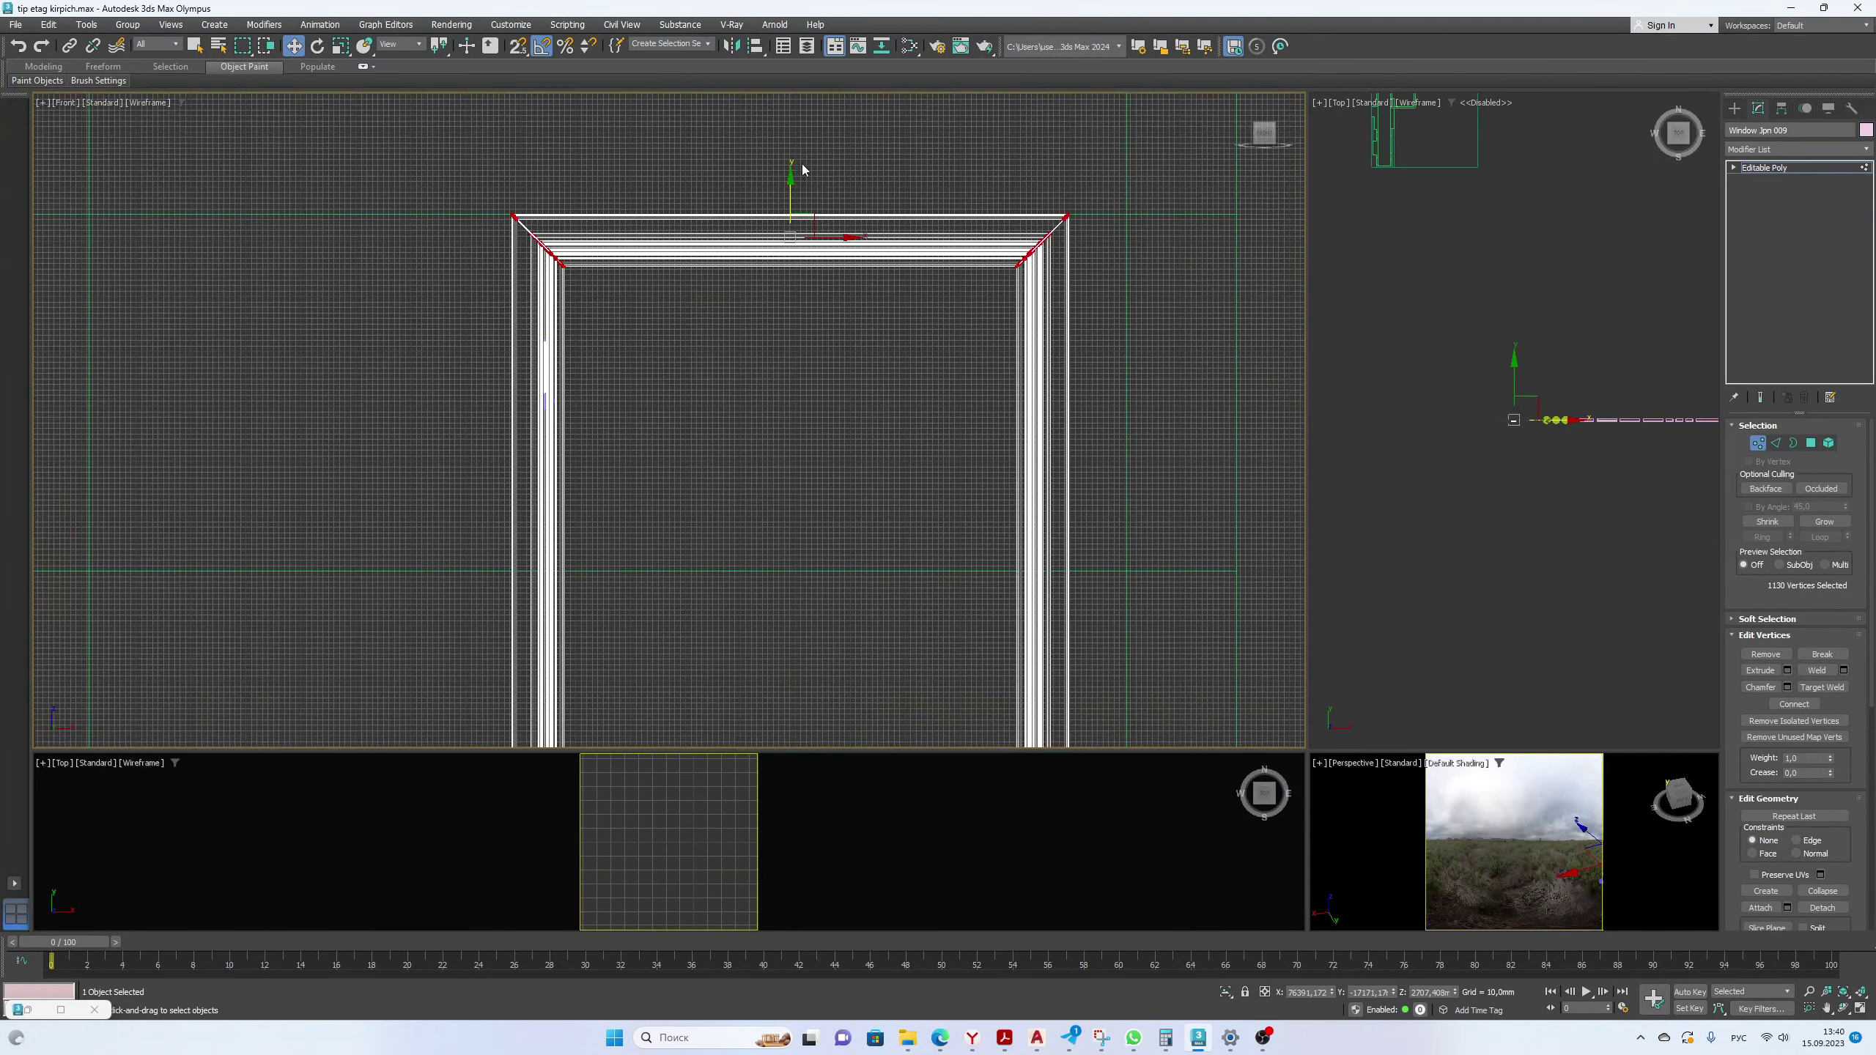
Move the vertices of the window's horizontal crossbar down to make the lower pane shorter.
{"action": "scroll", "coordinate": [860, 338], "scroll_direction": "up", "scroll_amount": 3}
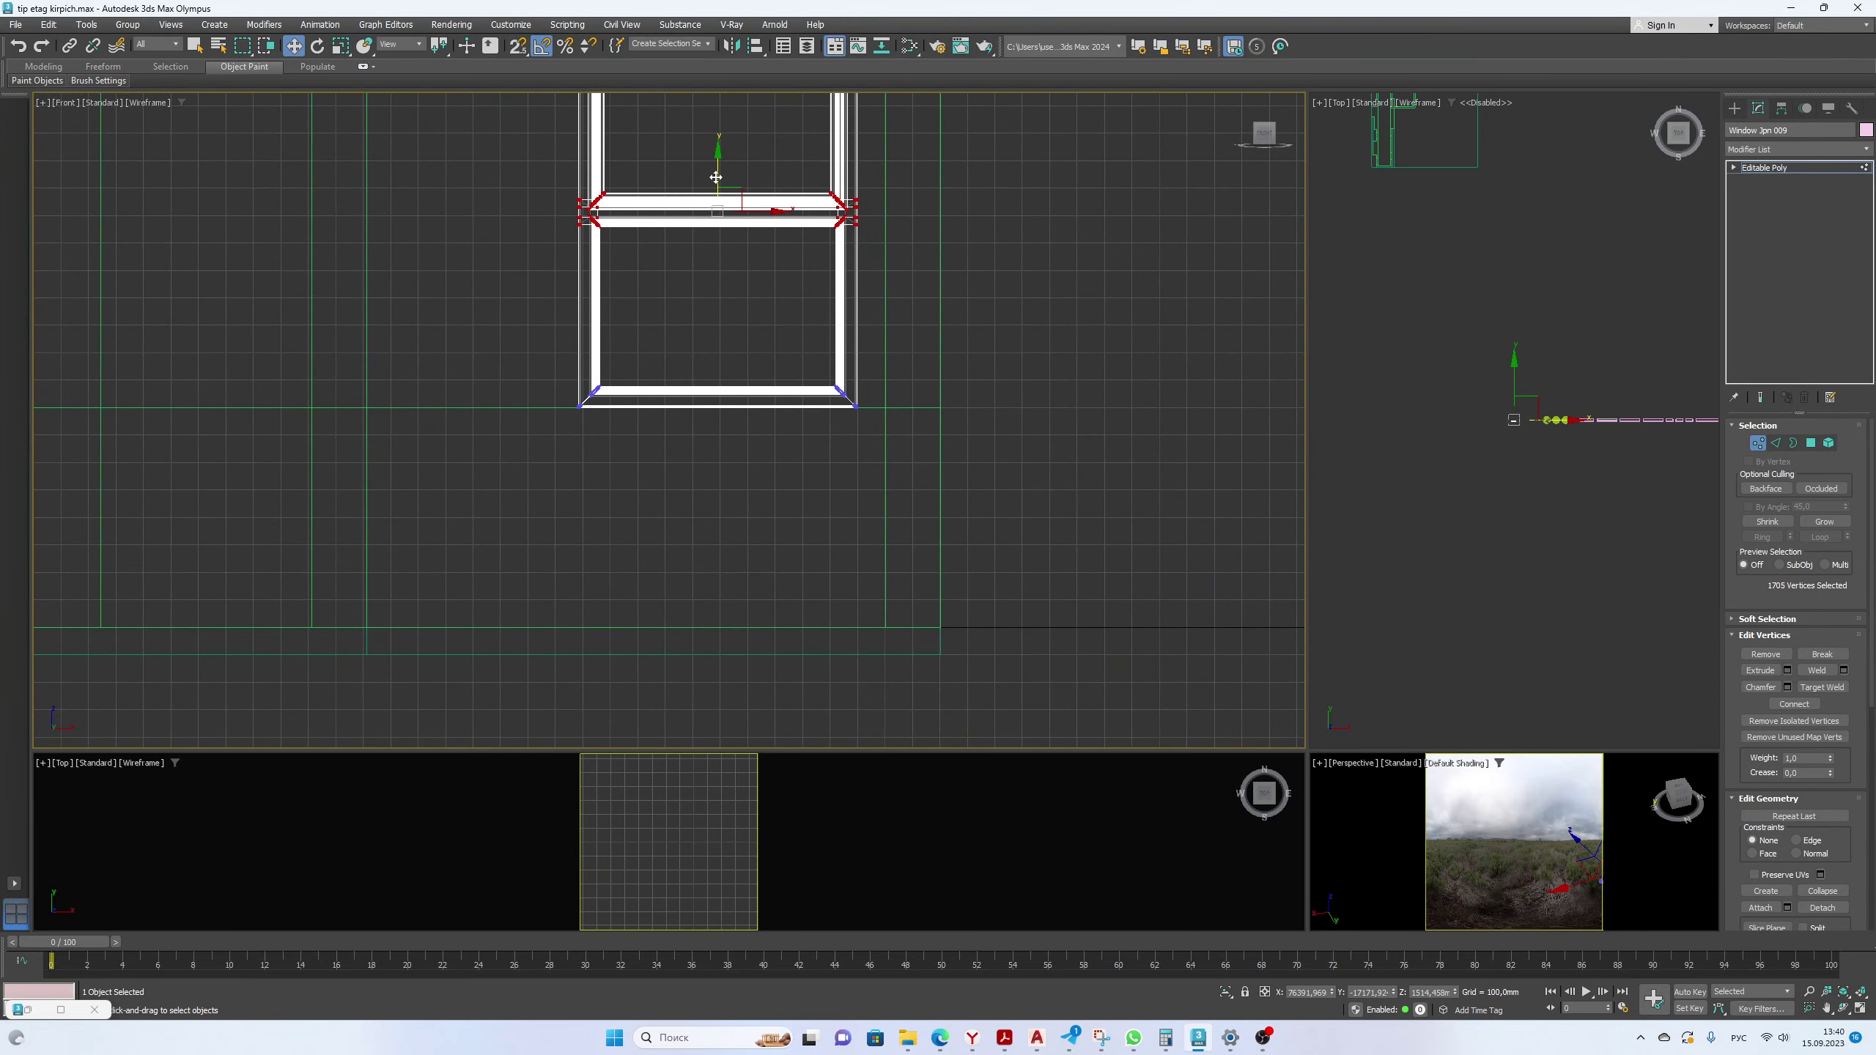
{"action": "left_click_drag", "start_coordinate": [716, 177], "coordinate": [717, 235]}
{"action": "scroll", "coordinate": [854, 473], "scroll_direction": "down", "scroll_amount": 3}
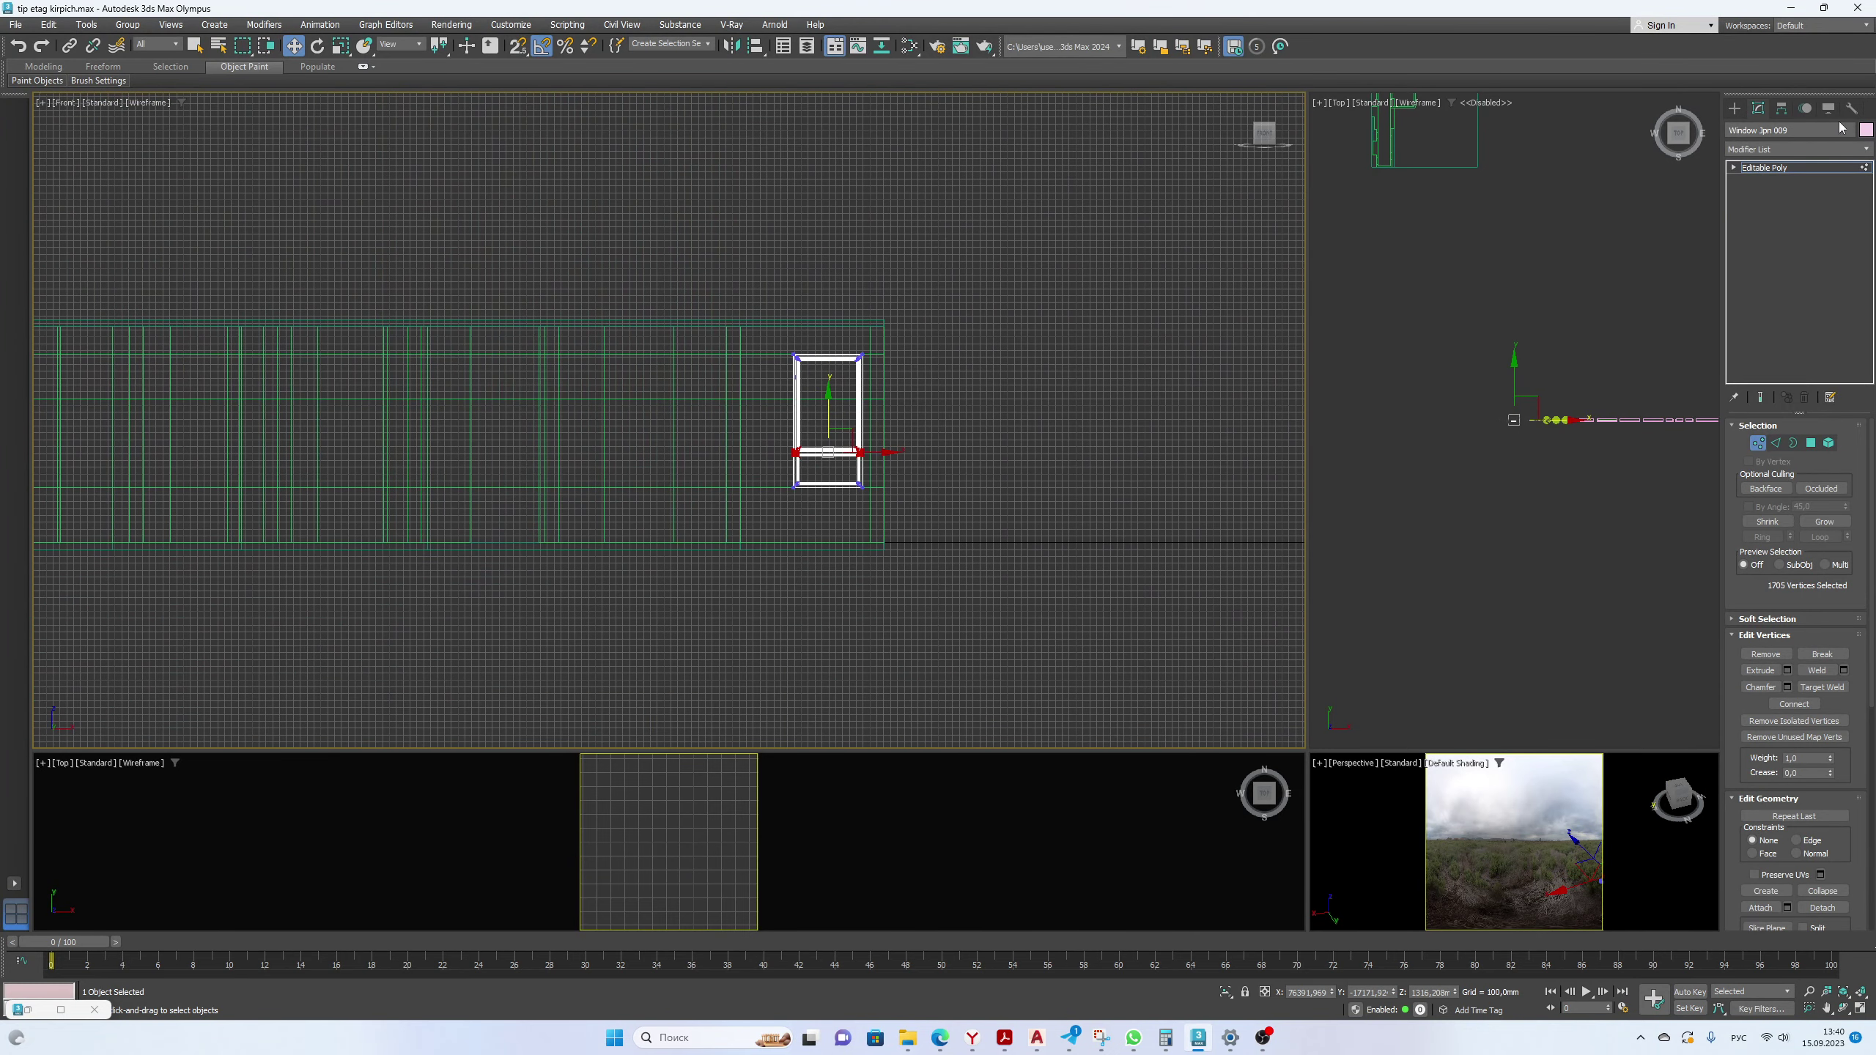
{"action": "left_click", "coordinate": [1735, 111]}
Move the window in the top view to just outside the window opening in the building's outer wall.
{"action": "left_click", "coordinate": [1264, 124]}
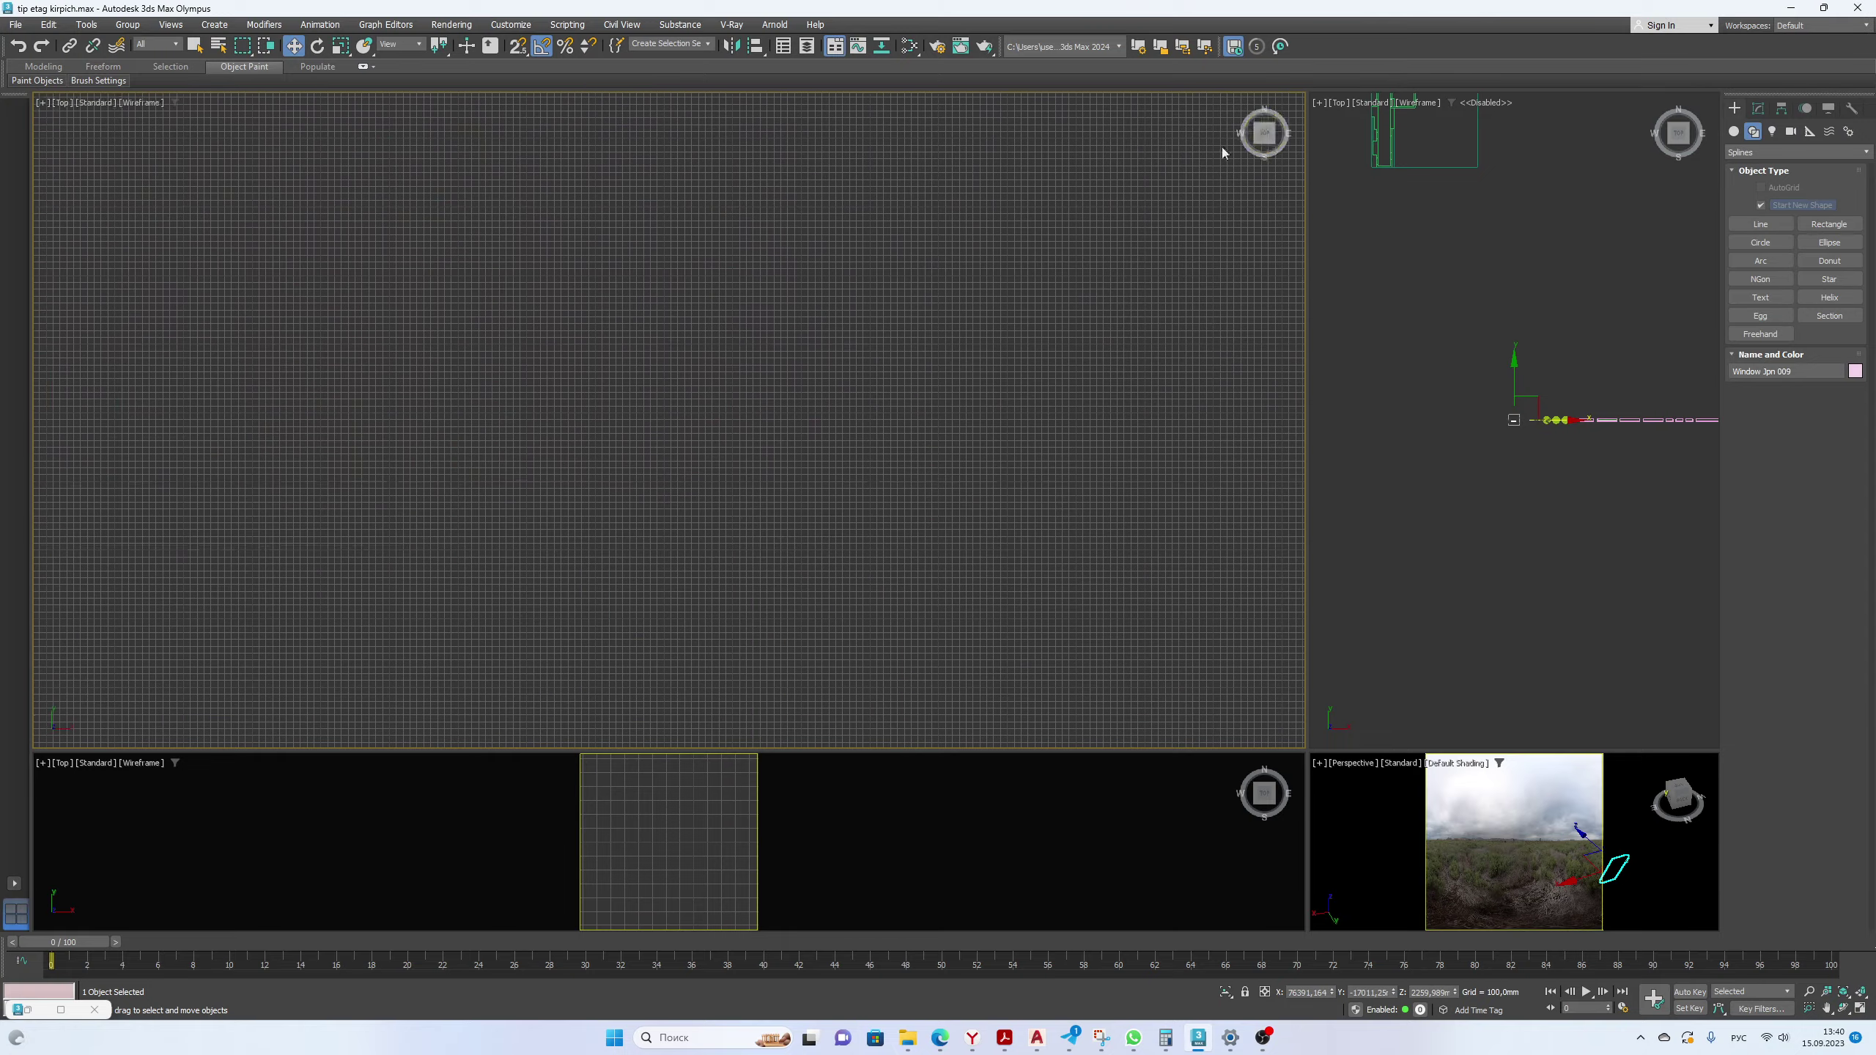
{"action": "left_click", "coordinate": [1862, 991]}
{"action": "scroll", "coordinate": [904, 352], "scroll_direction": "down", "scroll_amount": 3}
{"action": "scroll", "coordinate": [905, 351], "scroll_direction": "up", "scroll_amount": 3}
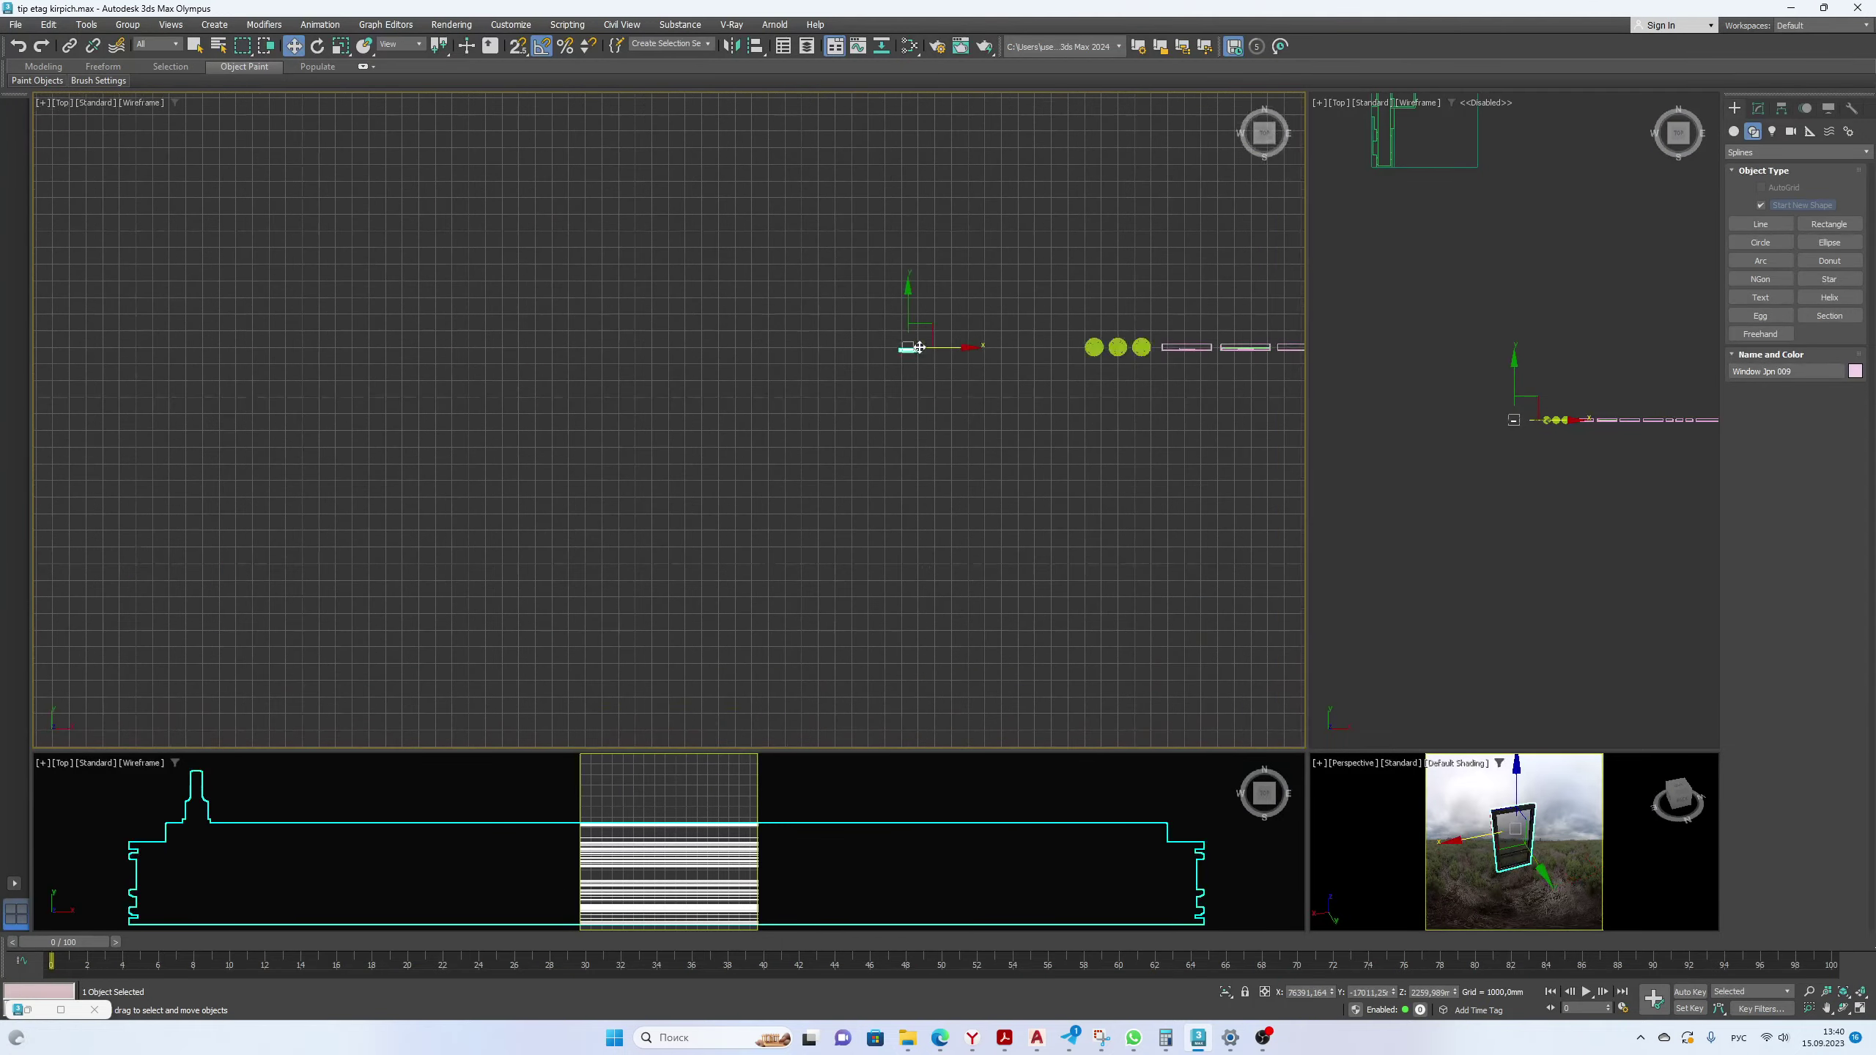
{"action": "scroll", "coordinate": [929, 352], "scroll_direction": "down", "scroll_amount": 1}
{"action": "scroll", "coordinate": [909, 351], "scroll_direction": "down", "scroll_amount": 2}
{"action": "scroll", "coordinate": [885, 144], "scroll_direction": "up", "scroll_amount": 6}
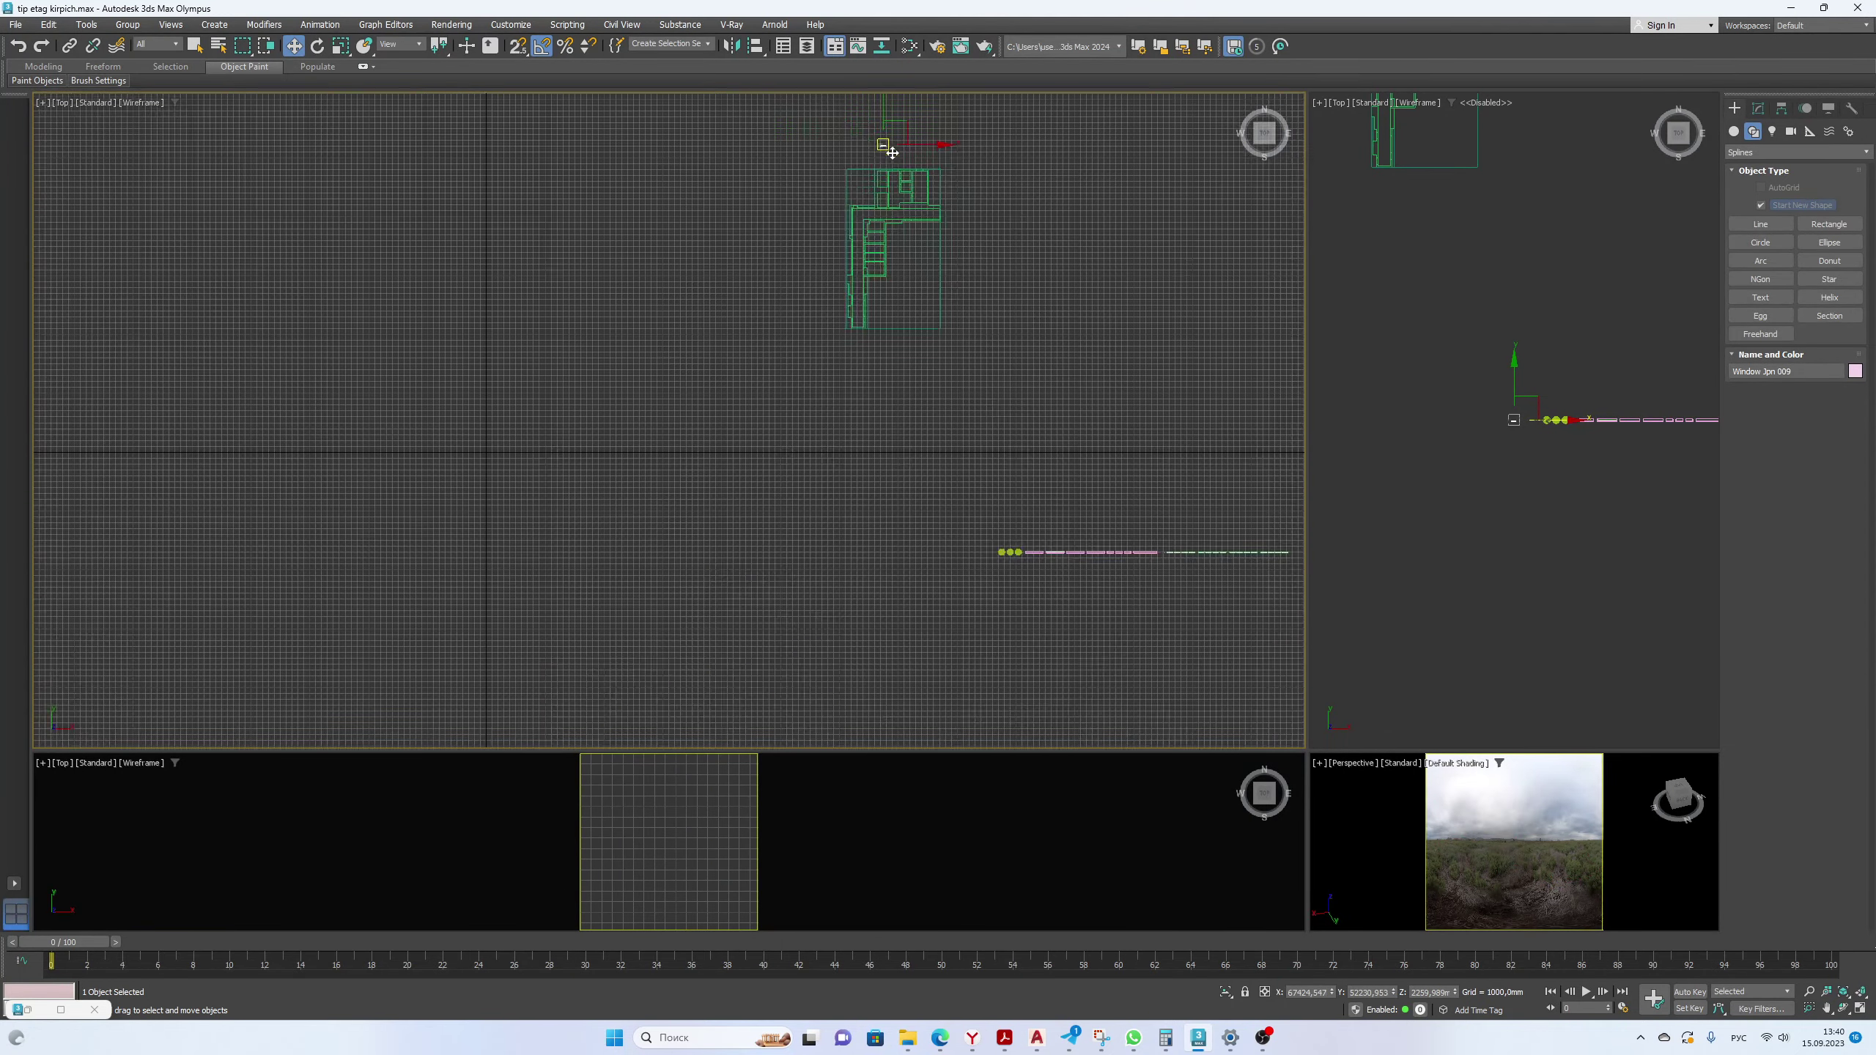
{"action": "left_click_drag", "start_coordinate": [777, 172], "coordinate": [927, 411]}
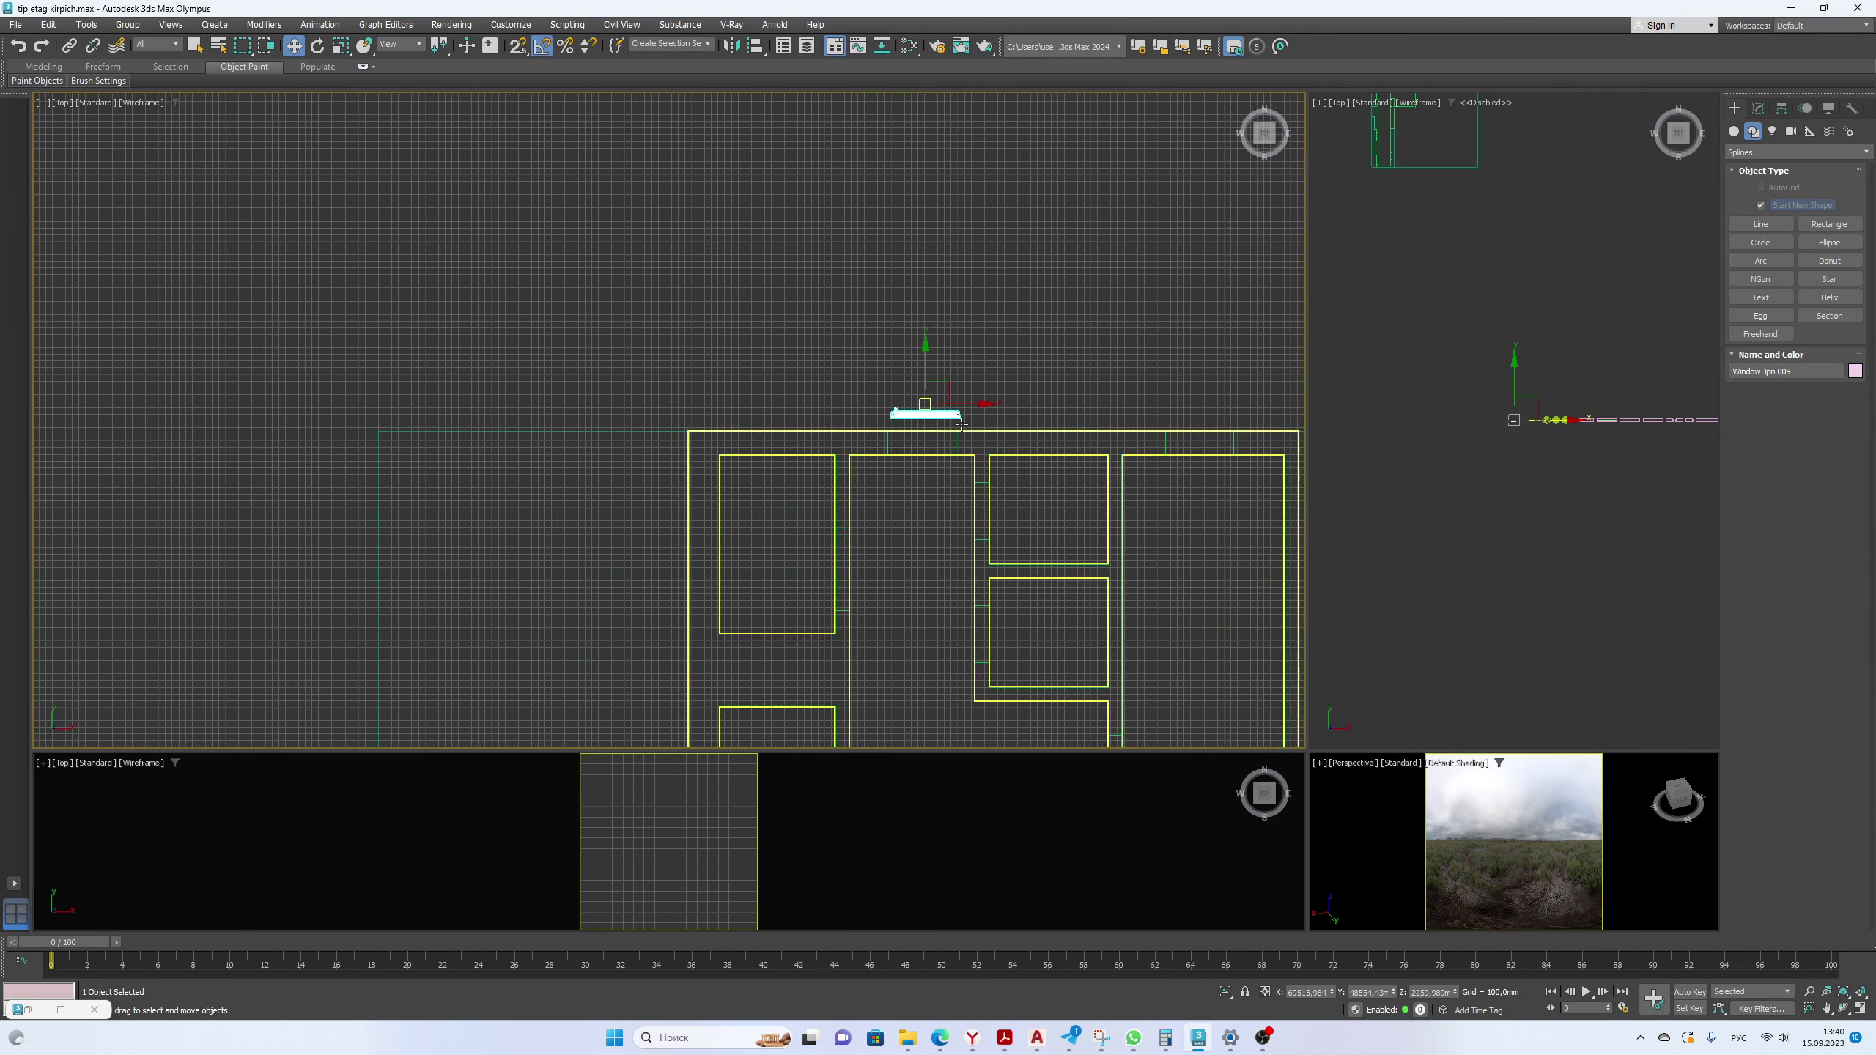
Rotate the window half a turn so its handle faces the room, and place it over the wall opening.
{"action": "scroll", "coordinate": [934, 412], "scroll_direction": "up", "scroll_amount": 3}
{"action": "left_click", "coordinate": [317, 46]}
{"action": "left_click_drag", "start_coordinate": [849, 293], "coordinate": [661, 542]}
{"action": "left_click", "coordinate": [293, 46]}
{"action": "scroll", "coordinate": [903, 466], "scroll_direction": "up", "scroll_amount": 3}
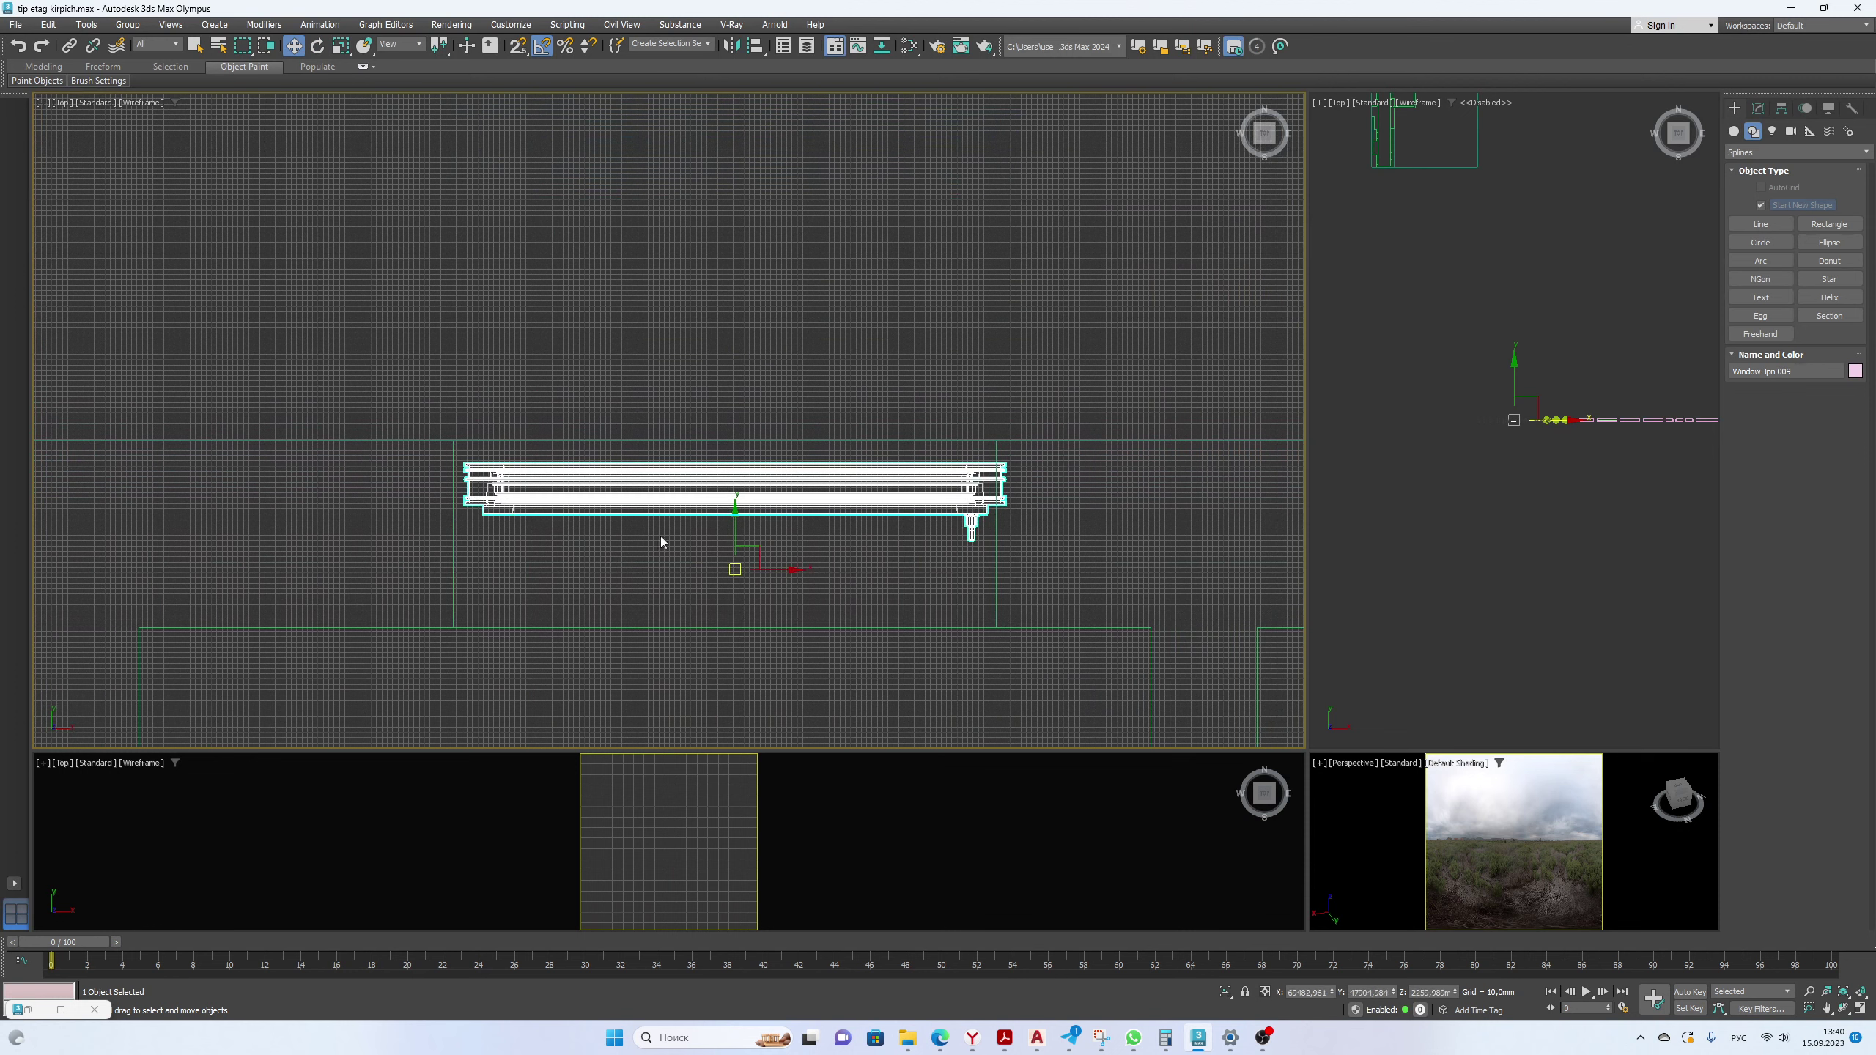
Snap the window's outer corner to the matching outer corner of the wall opening.
{"action": "left_click", "coordinate": [518, 46]}
{"action": "scroll", "coordinate": [509, 467], "scroll_direction": "up", "scroll_amount": 5}
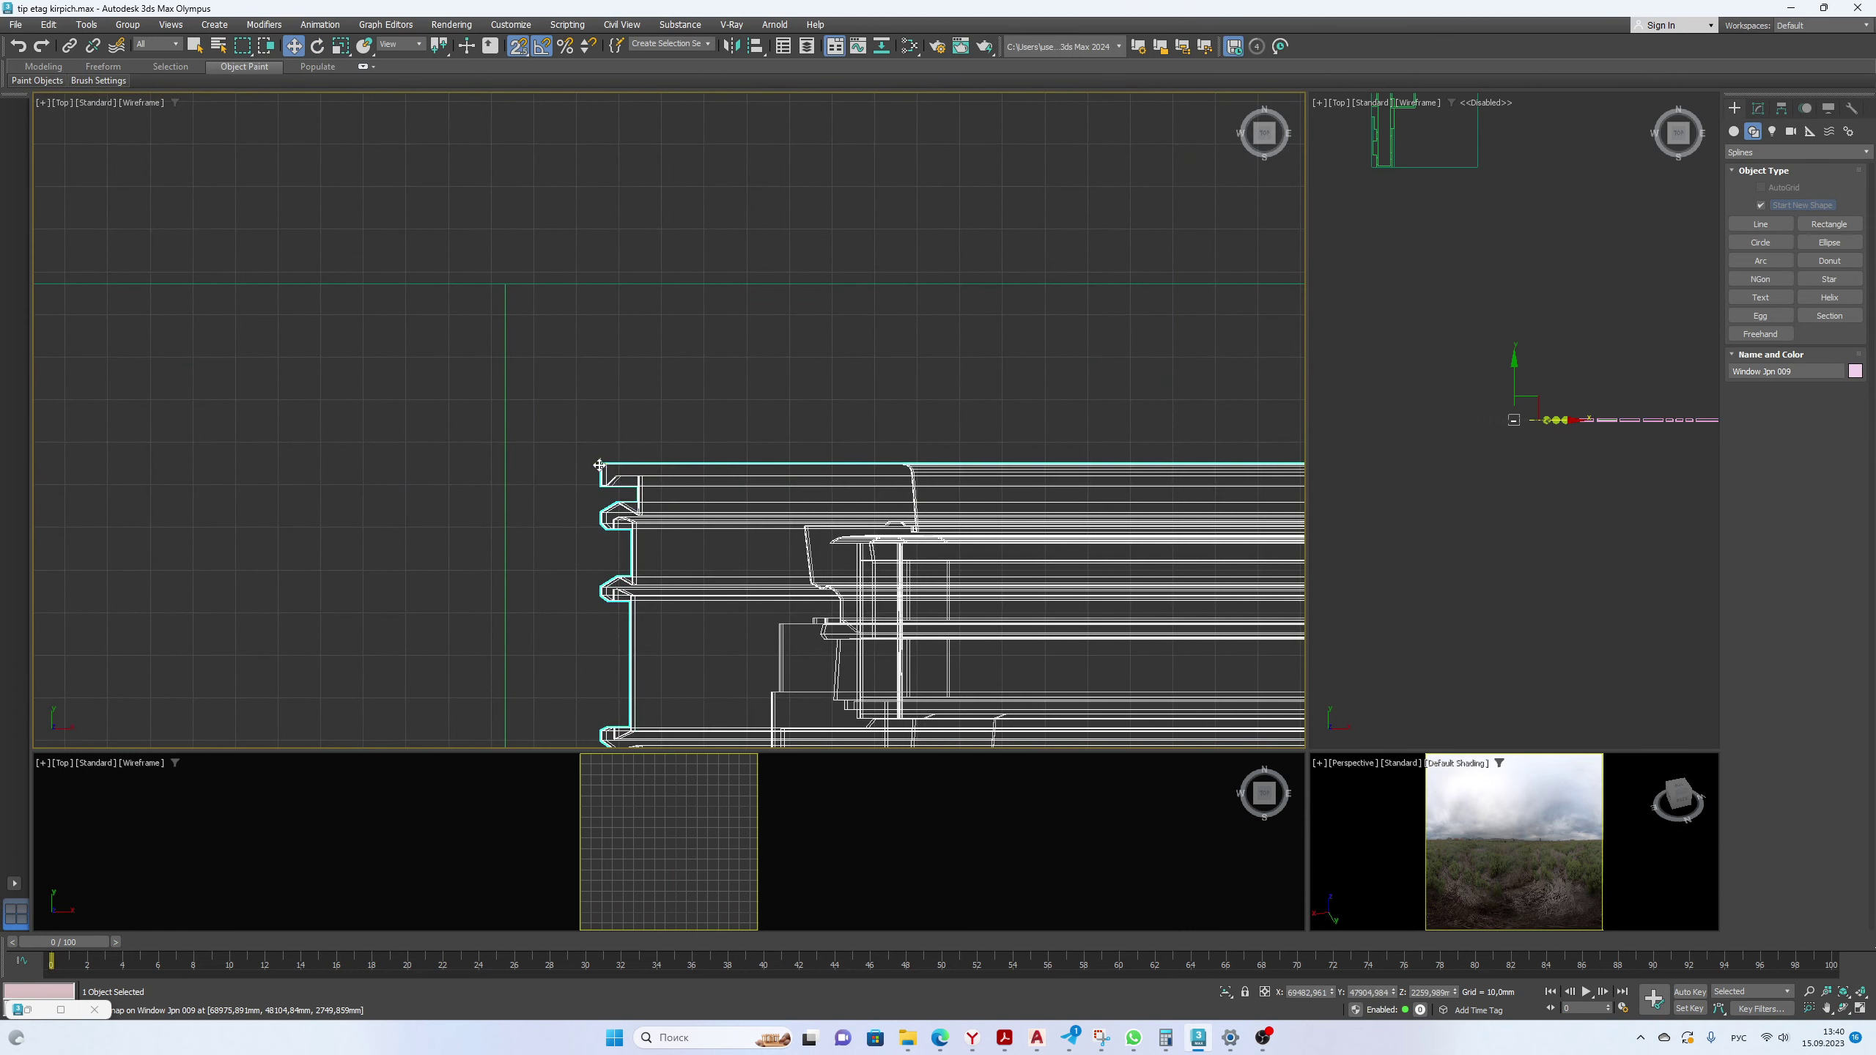
{"action": "left_click_drag", "start_coordinate": [598, 465], "coordinate": [504, 284]}
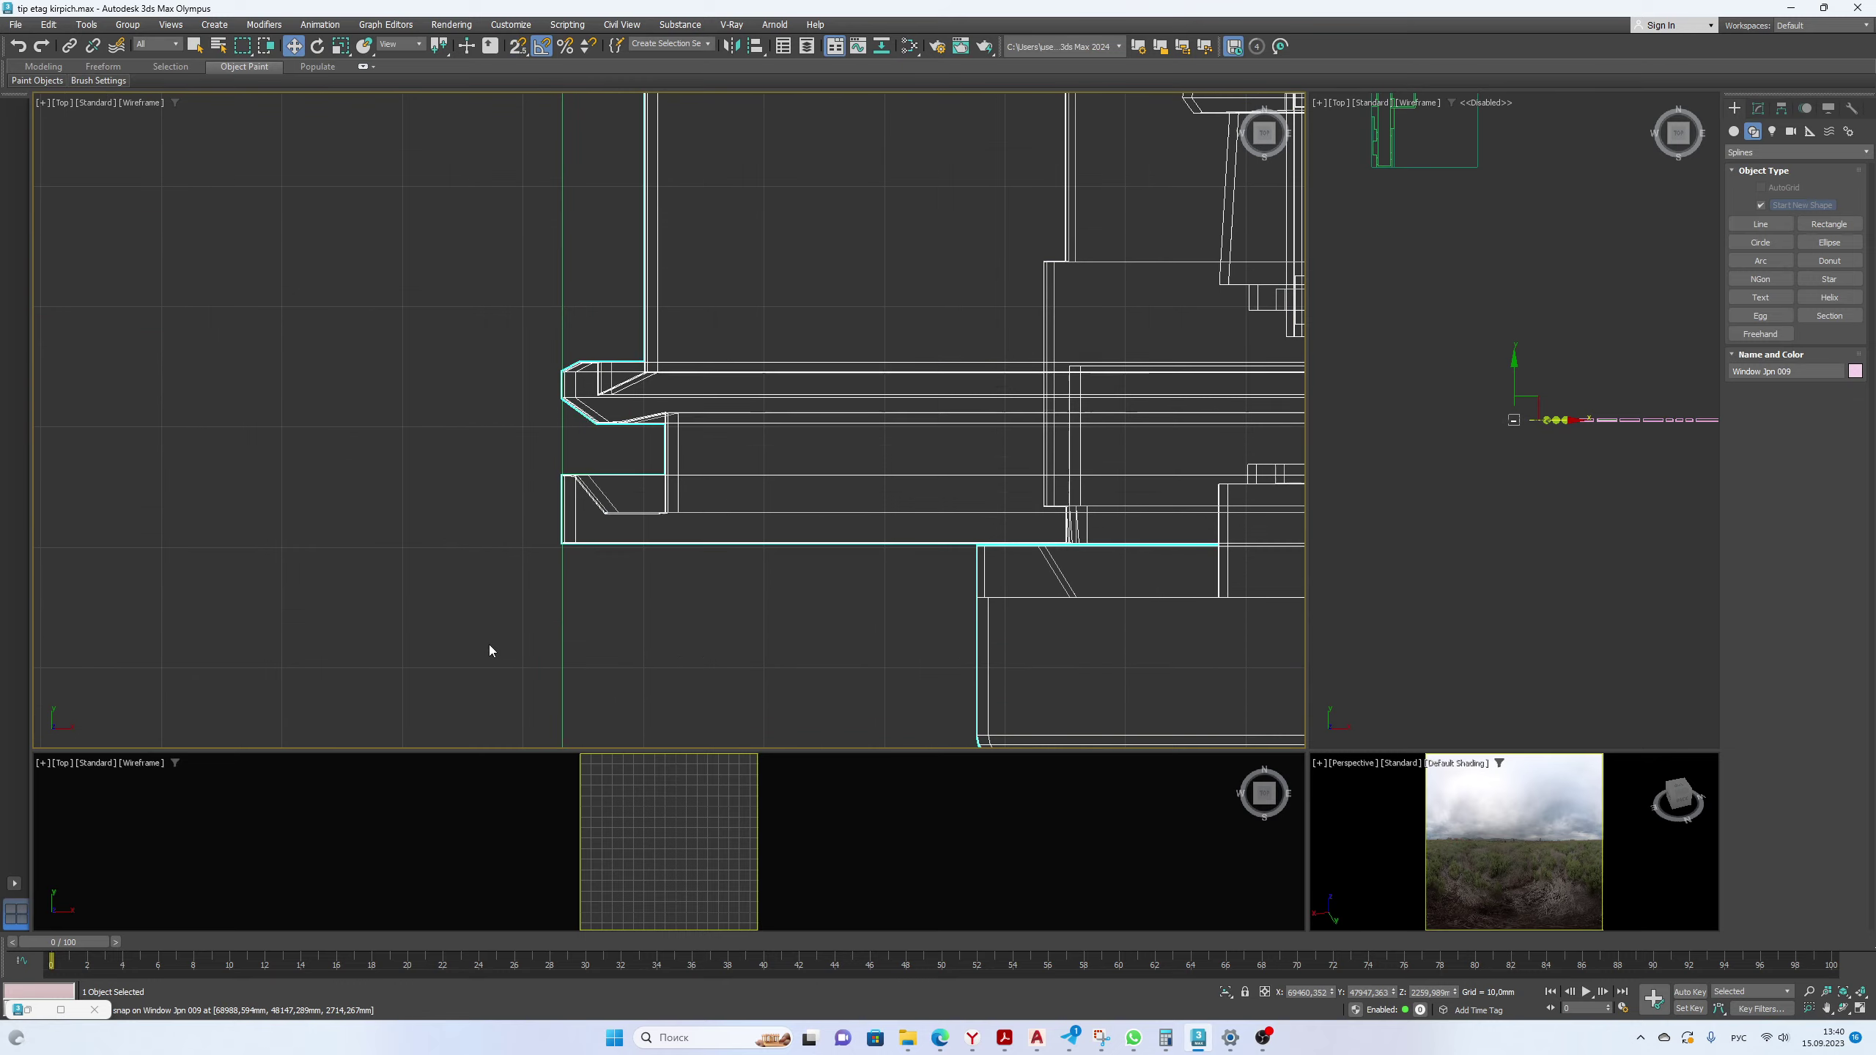
{"action": "scroll", "coordinate": [432, 381], "scroll_direction": "down", "scroll_amount": 8}
{"action": "scroll", "coordinate": [487, 473], "scroll_direction": "up", "scroll_amount": 2}
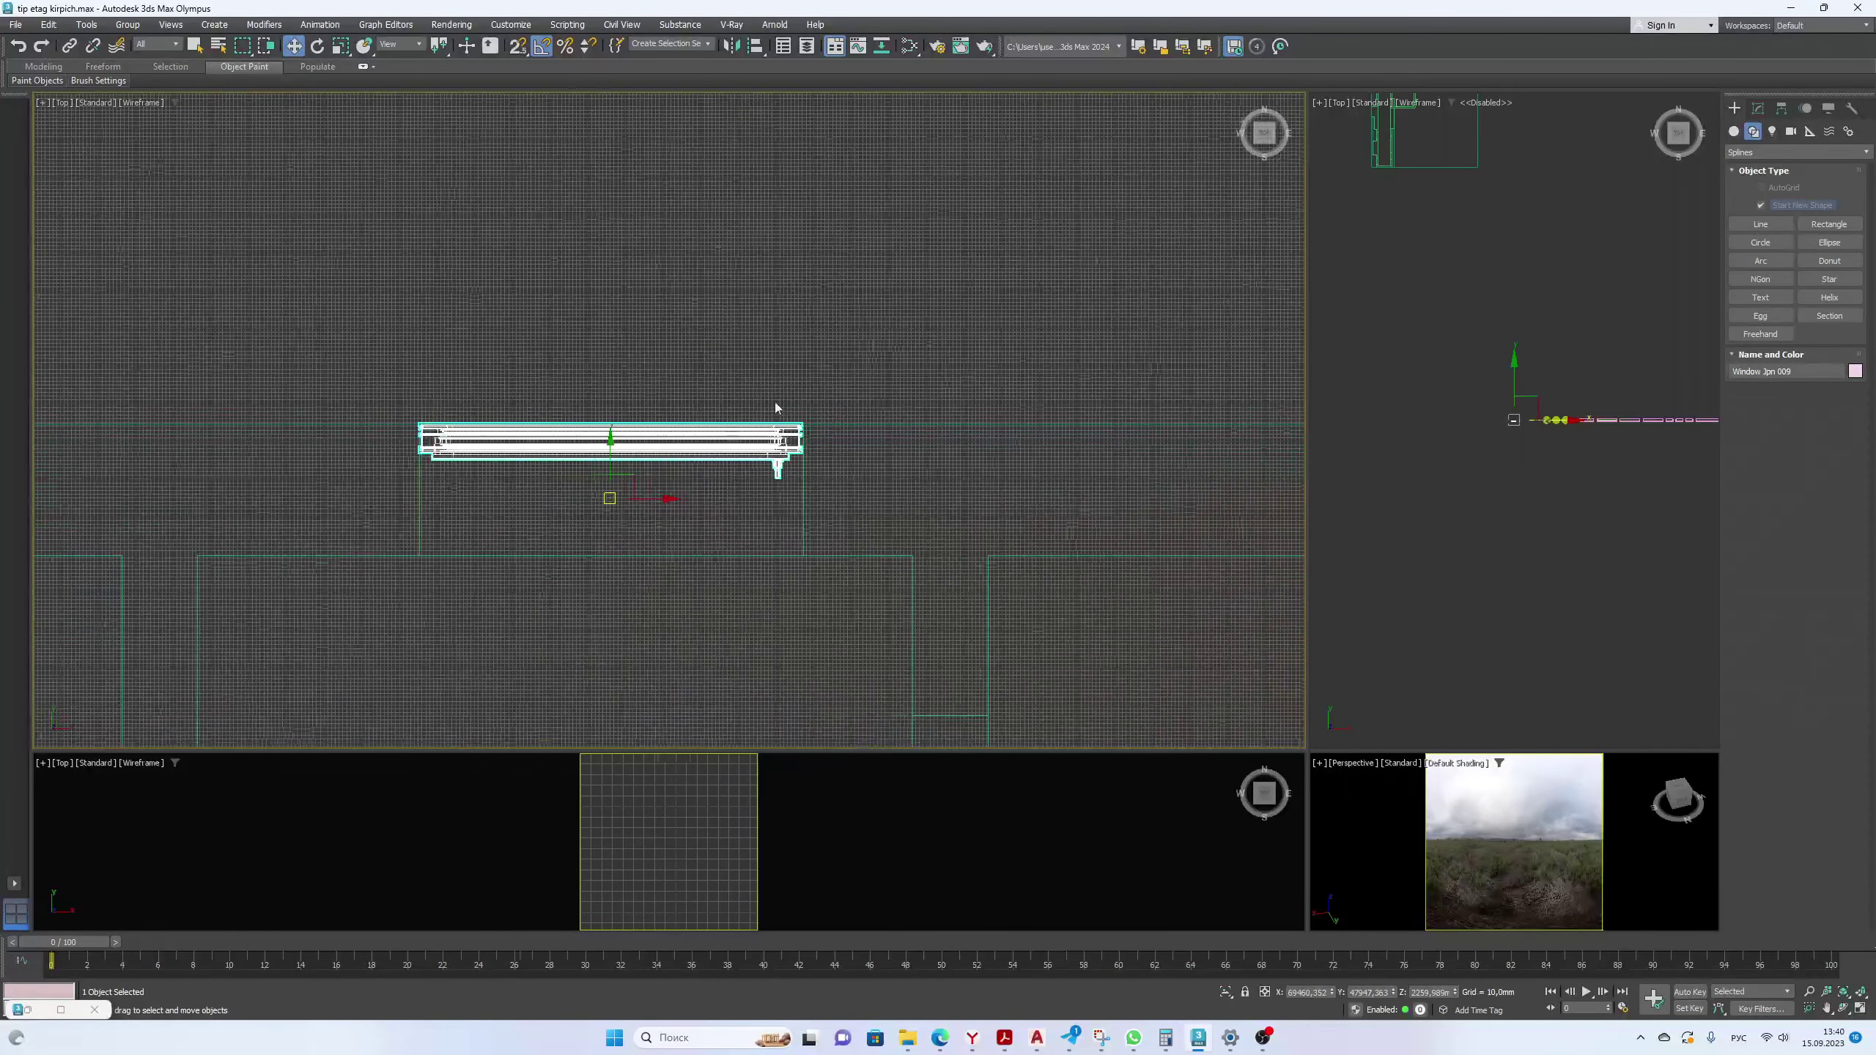
Move the vertices at the window frame's handle side outward to meet the edge of the wall opening.
{"action": "left_click", "coordinate": [1758, 108]}
{"action": "left_click", "coordinate": [1758, 442]}
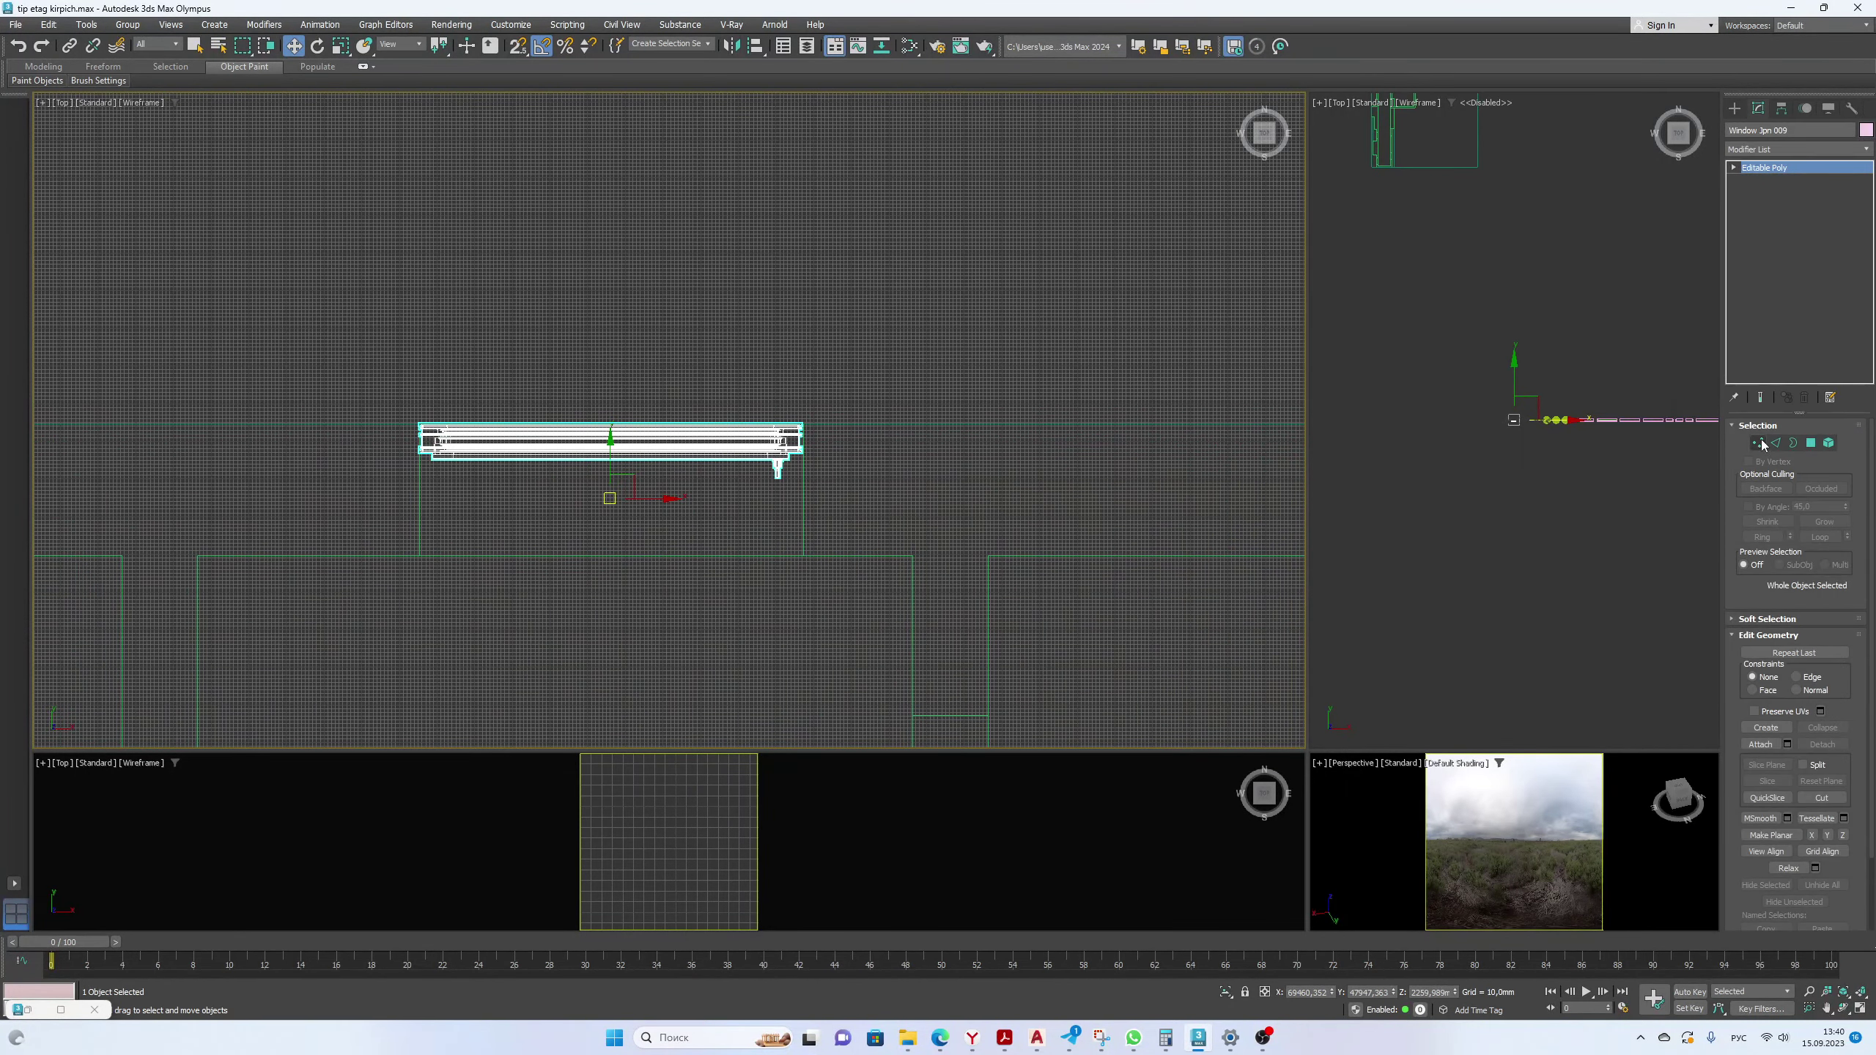
{"action": "scroll", "coordinate": [765, 473], "scroll_direction": "up", "scroll_amount": 5}
{"action": "left_click_drag", "start_coordinate": [617, 604], "coordinate": [617, 603]}
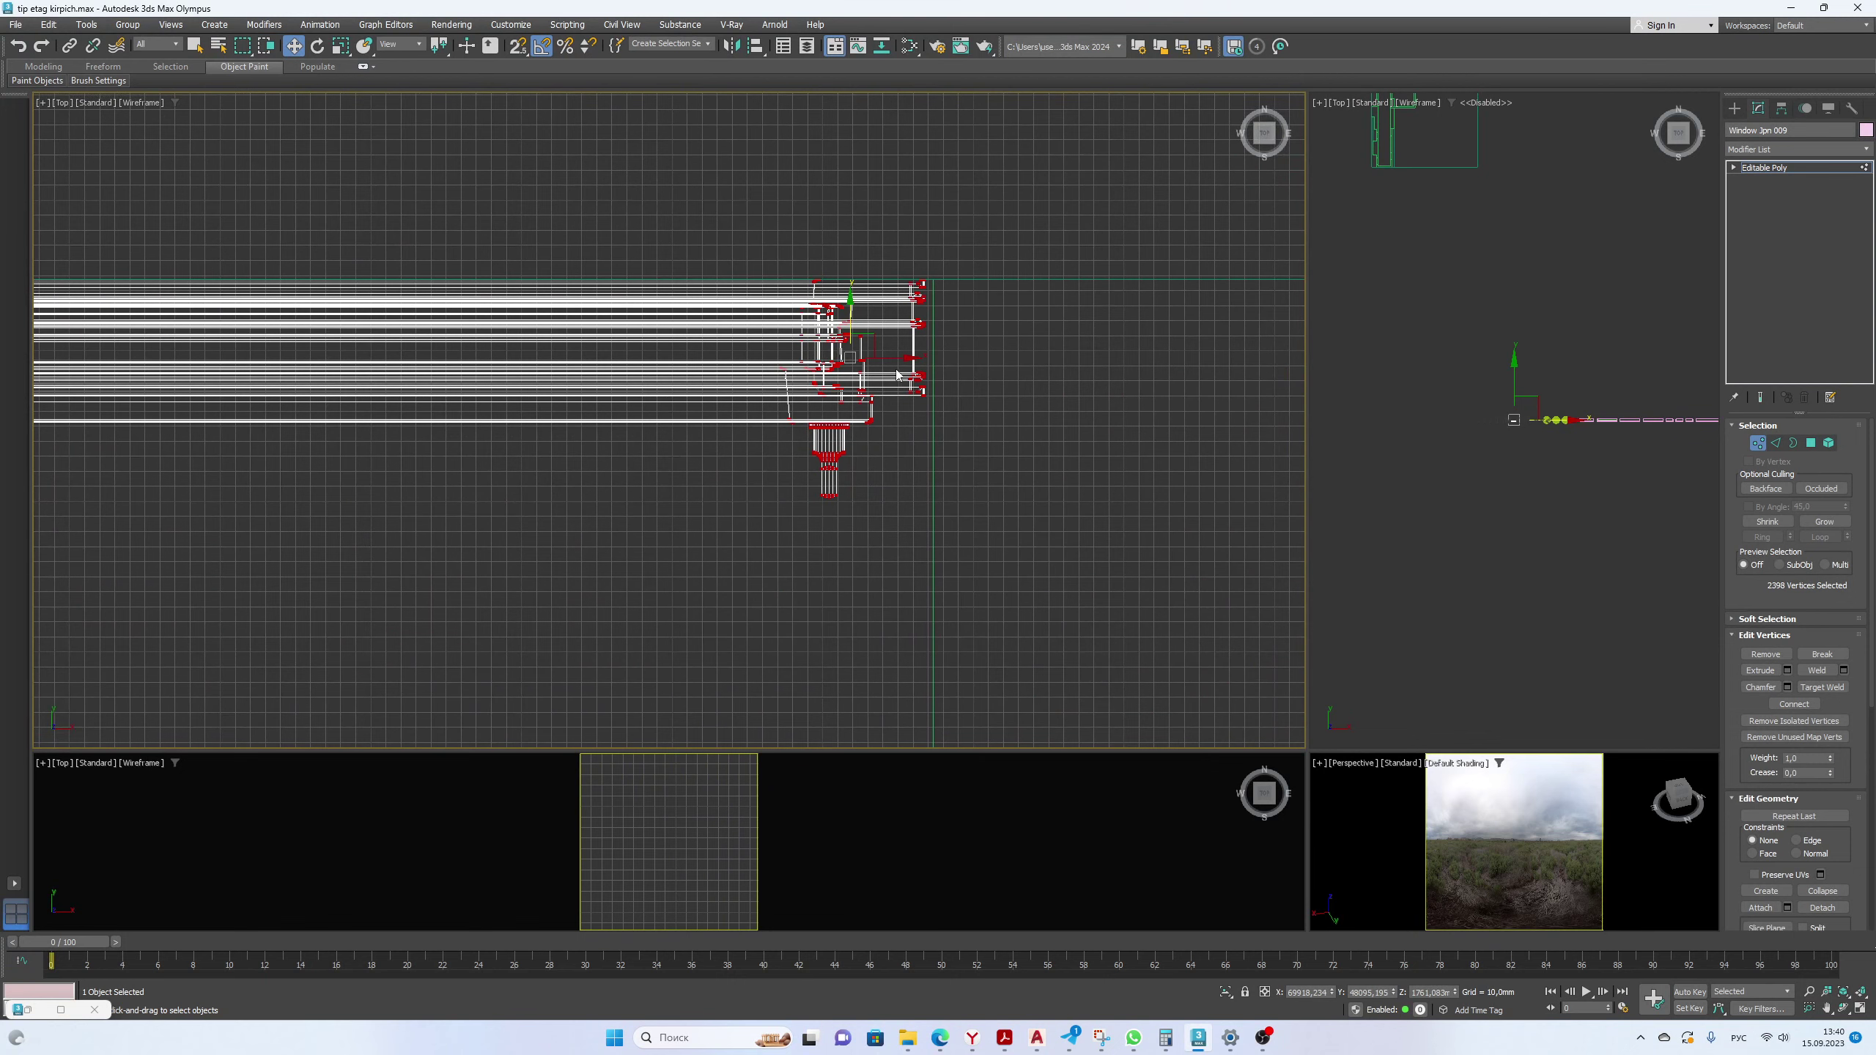
{"action": "scroll", "coordinate": [826, 315], "scroll_direction": "up", "scroll_amount": 3}
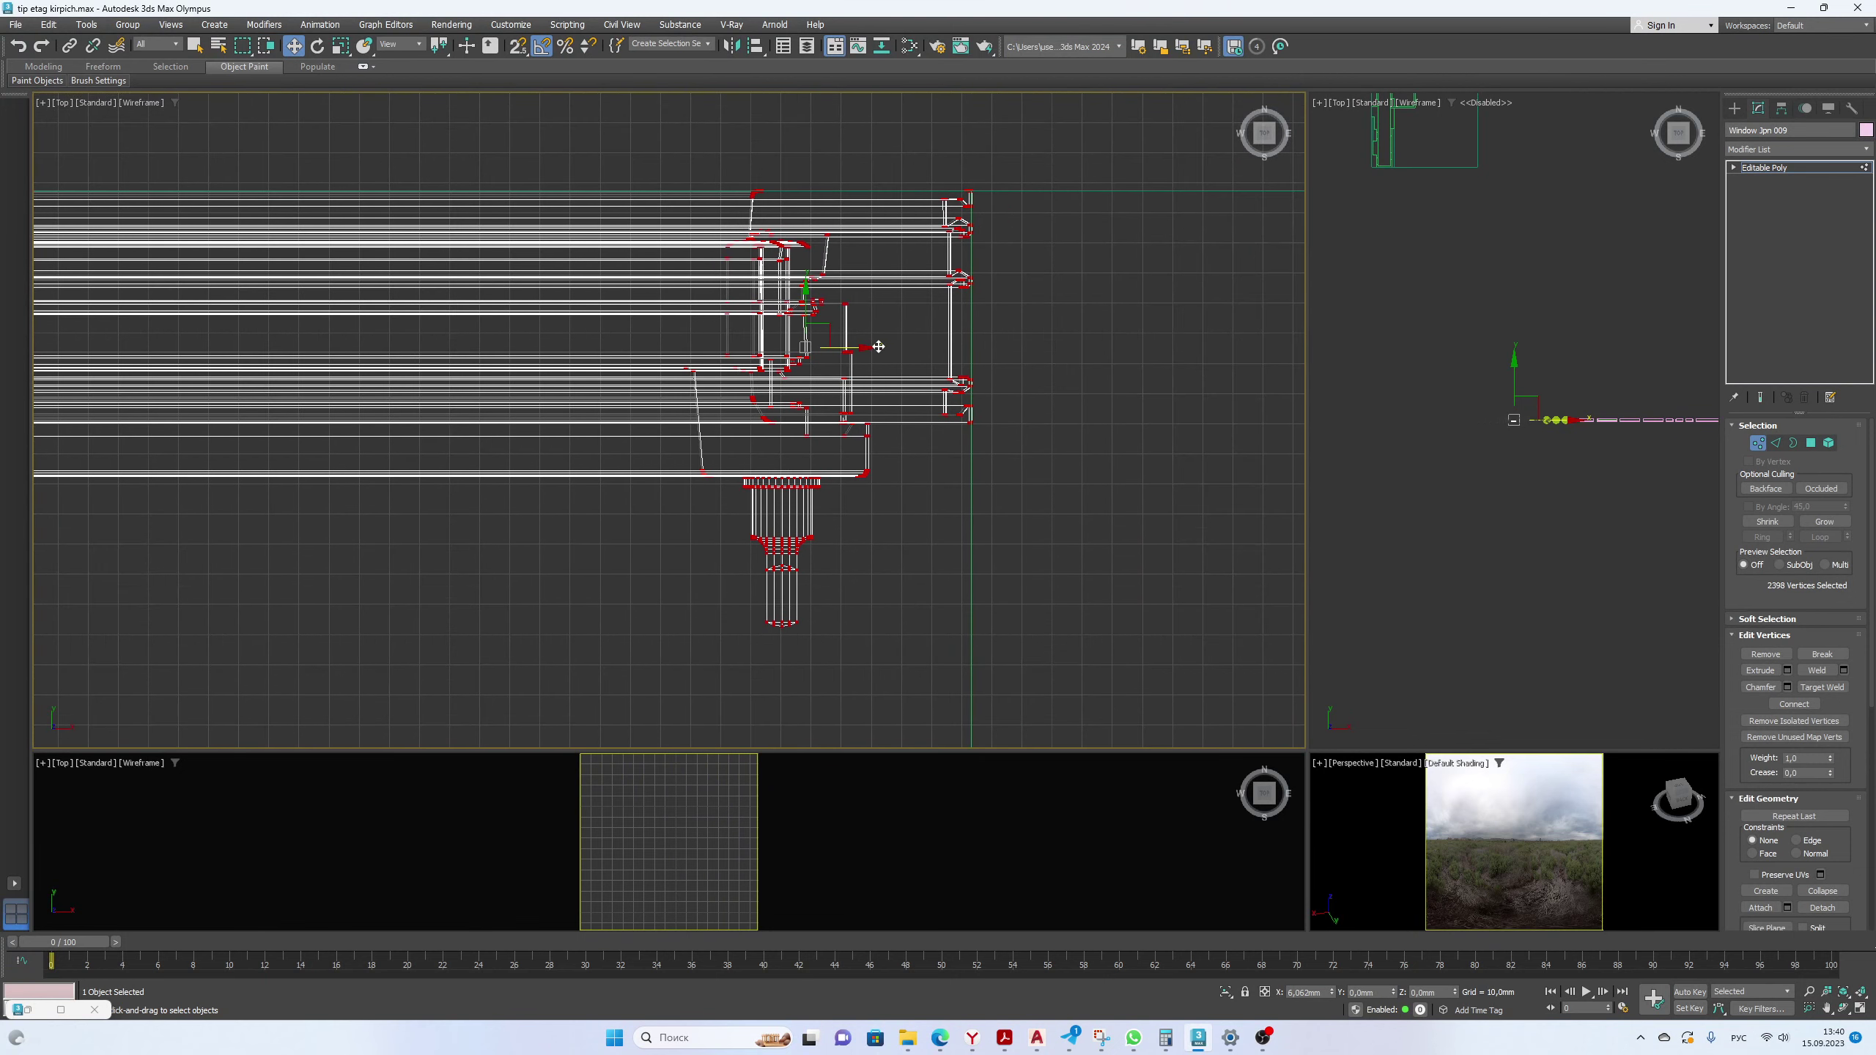
{"action": "scroll", "coordinate": [878, 347], "scroll_direction": "down", "scroll_amount": 6}
{"action": "left_click", "coordinate": [1733, 107]}
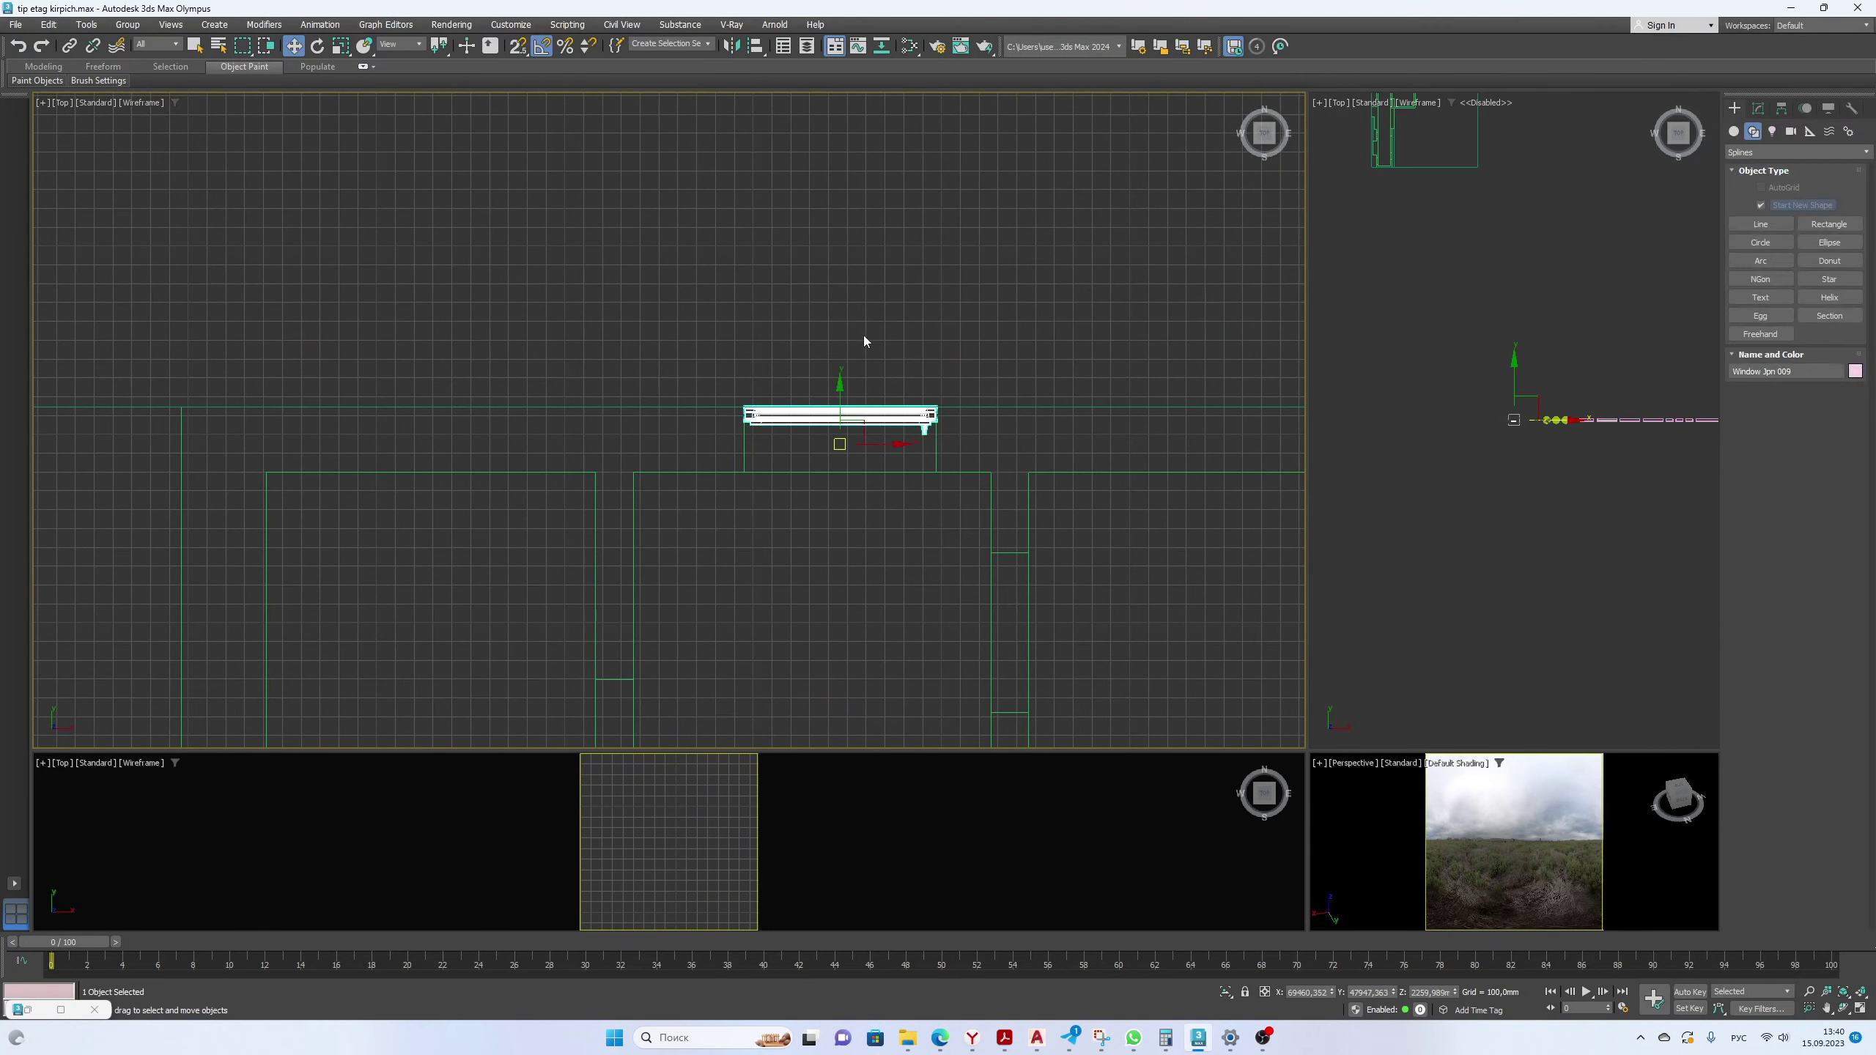
{"action": "left_click", "coordinate": [878, 443]}
Create a box of about 350 by 1020 mm across the window opening, snapped to its corners, with a height of 20 mm.
{"action": "scroll", "coordinate": [885, 450], "scroll_direction": "up", "scroll_amount": 2}
{"action": "left_click", "coordinate": [1733, 131]}
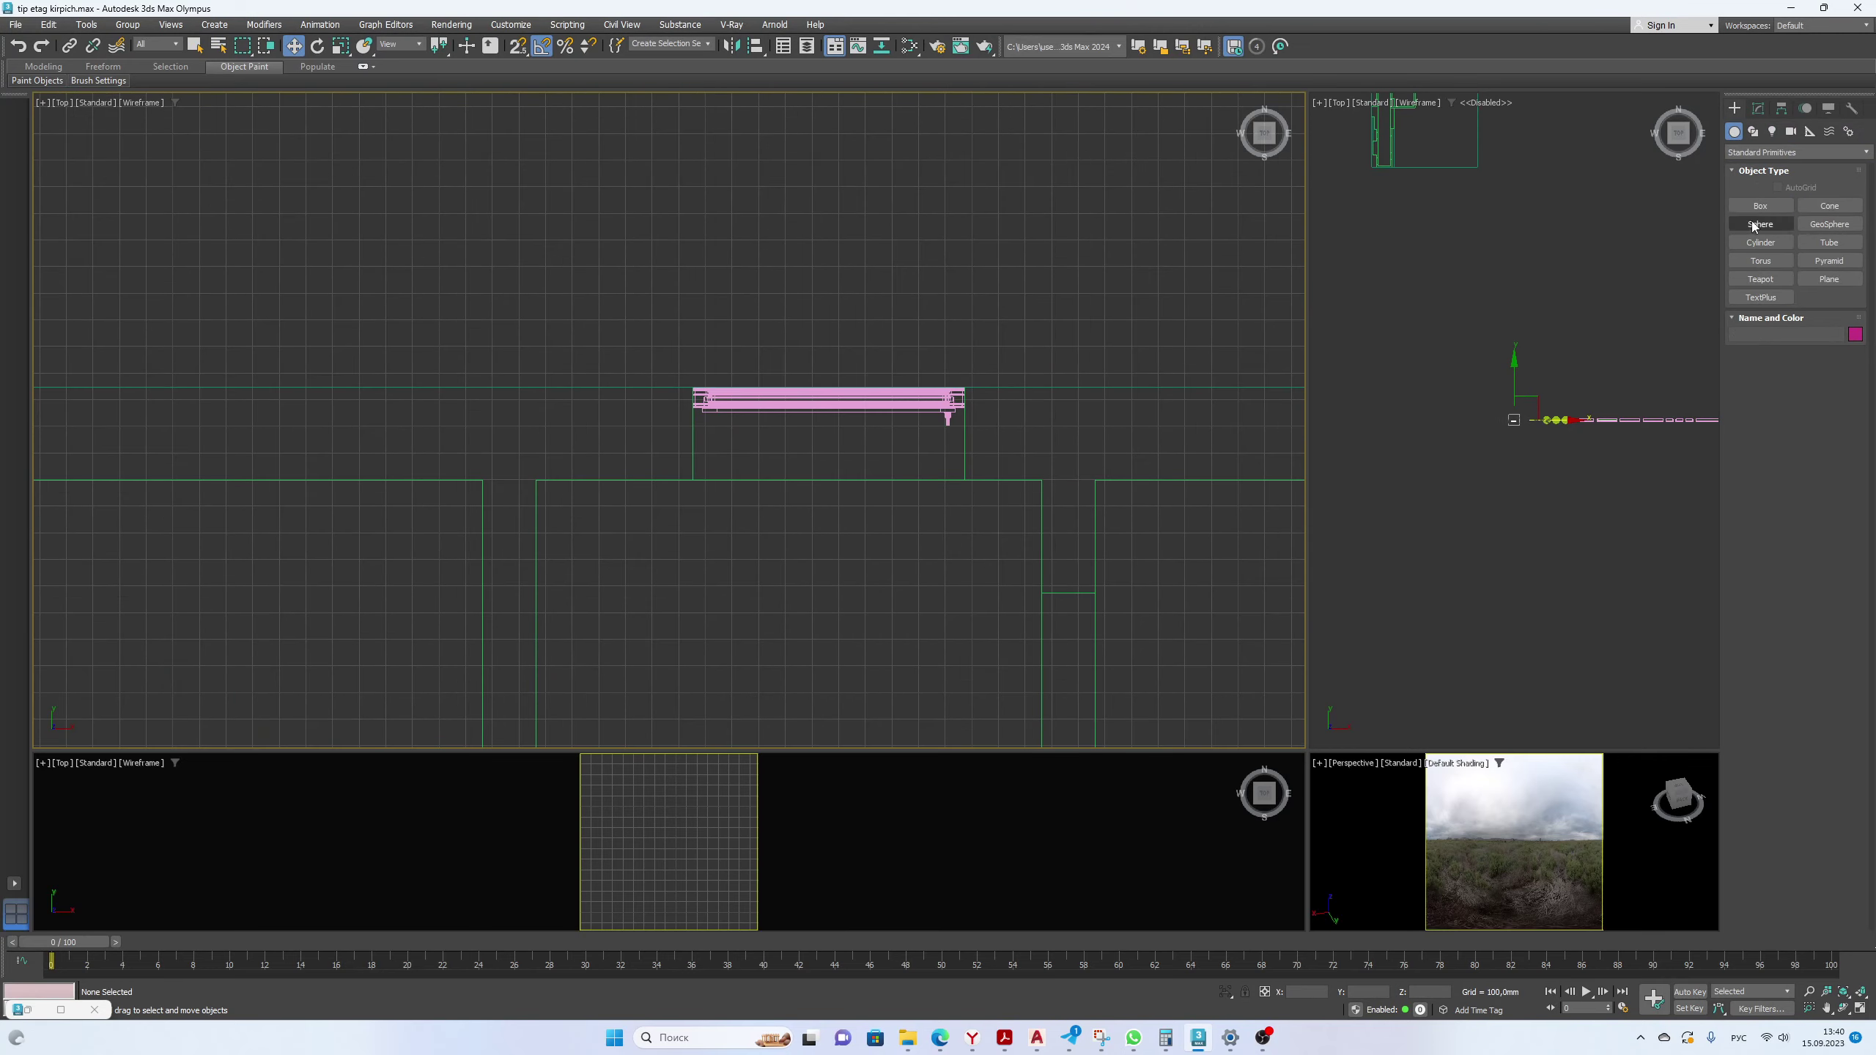
{"action": "left_click", "coordinate": [1760, 205]}
{"action": "mouse_move", "coordinate": [690, 485]}
{"action": "left_mouse_down"}
{"action": "mouse_move", "coordinate": [1021, 344]}
{"action": "mouse_move", "coordinate": [852, 470]}
{"action": "left_mouse_up"}
{"action": "scroll", "coordinate": [990, 369], "scroll_direction": "up", "scroll_amount": 6}
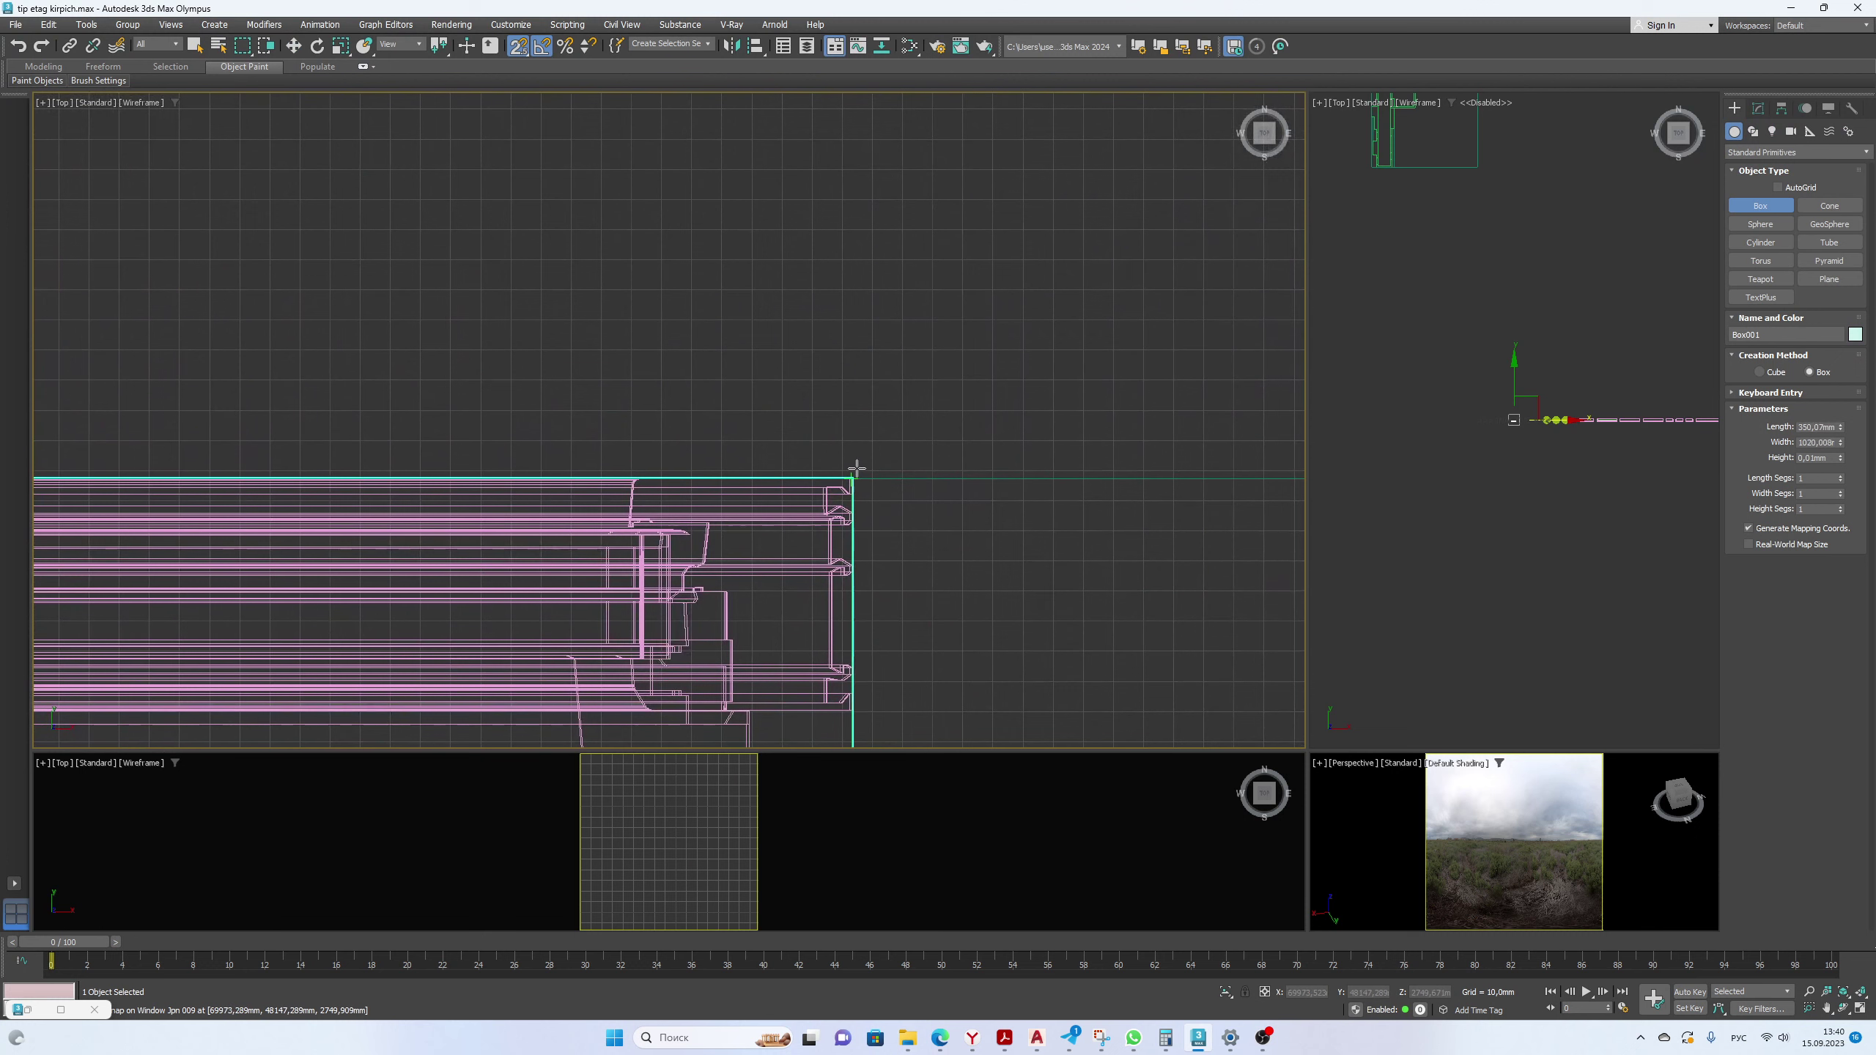
{"action": "left_click", "coordinate": [1758, 108]}
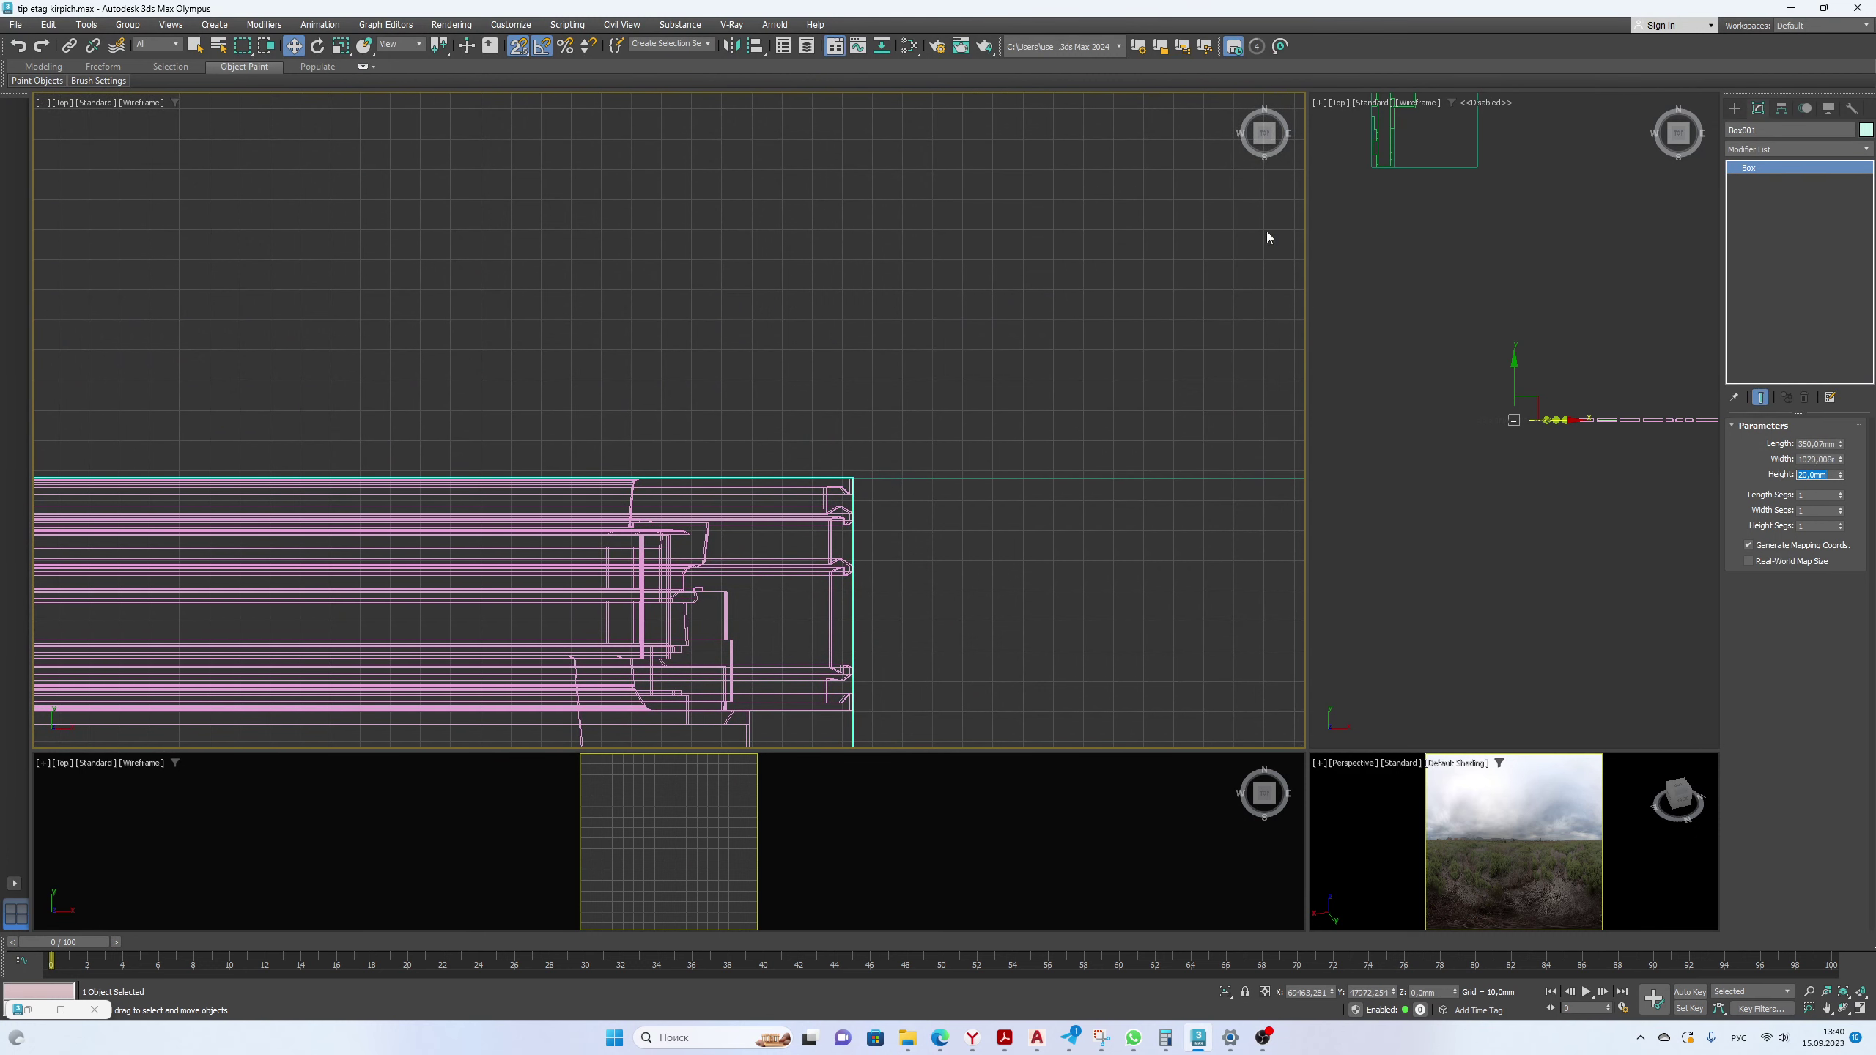
Raise the box in the front view and snap it to the bottom edge of the window opening.
{"action": "left_click", "coordinate": [1263, 152]}
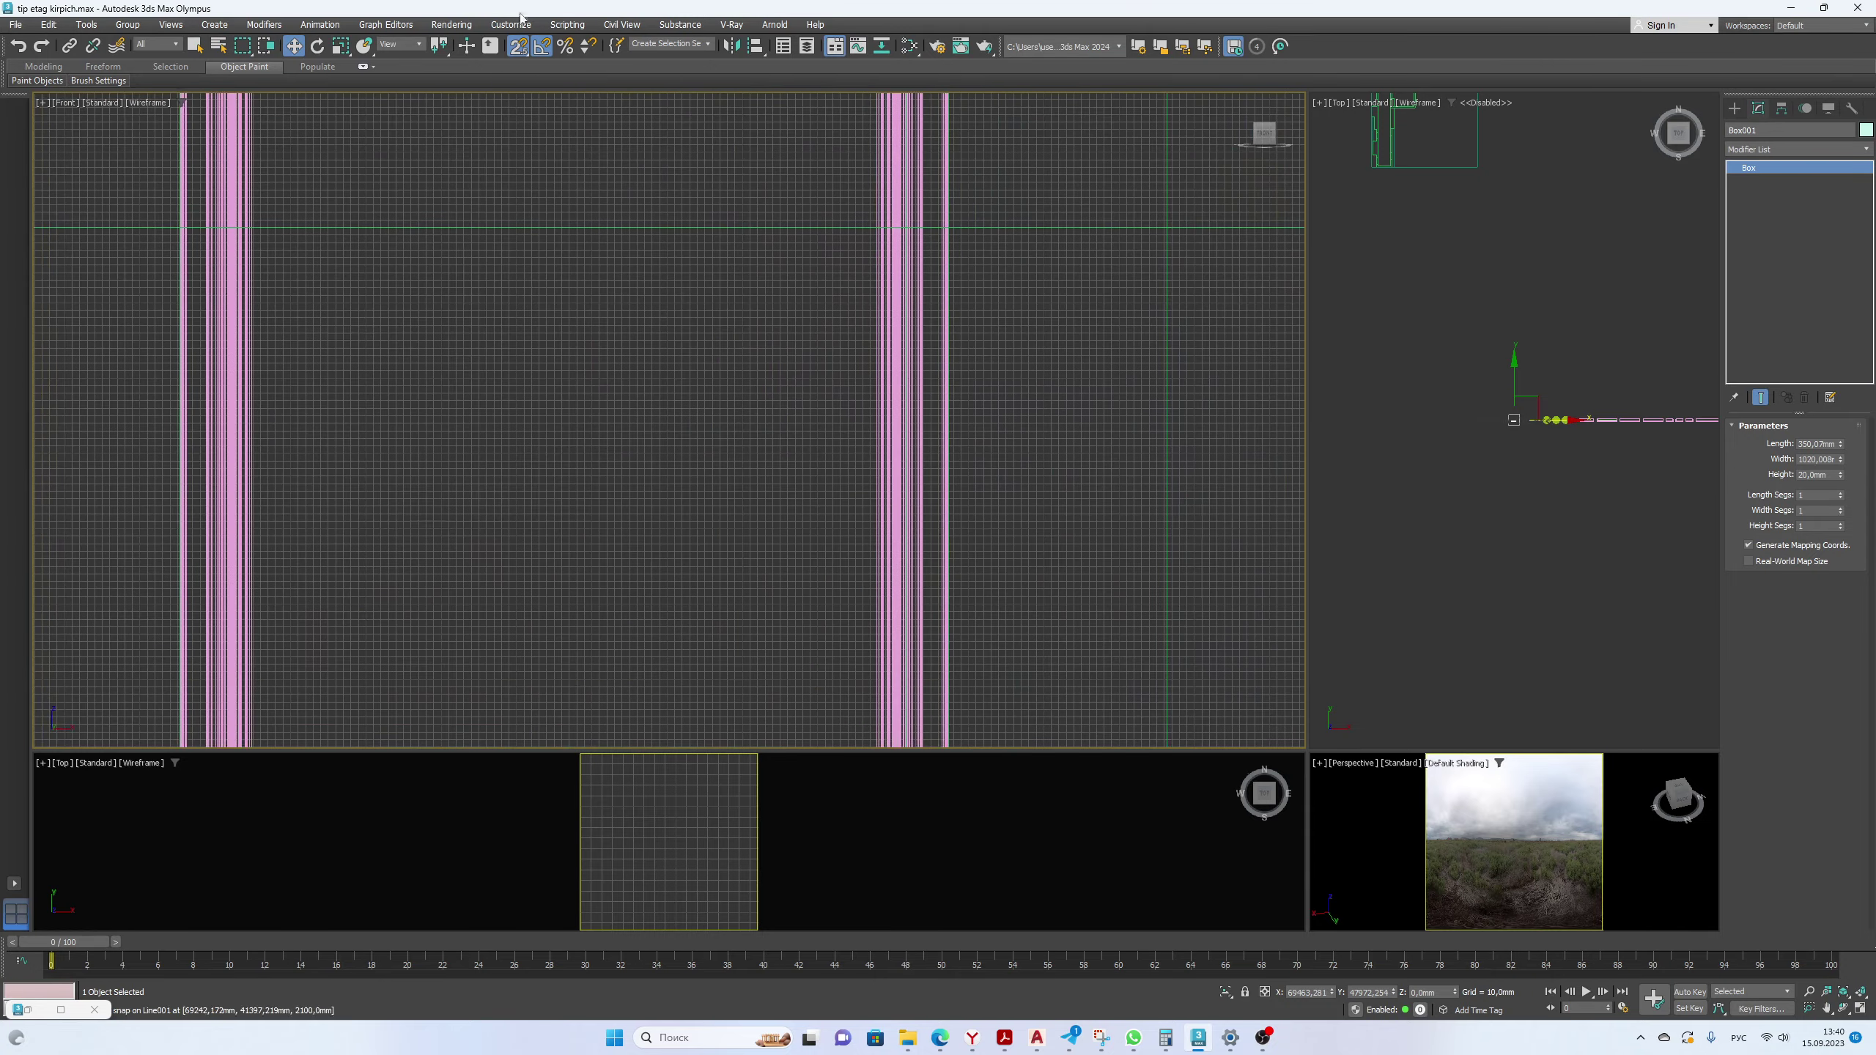
{"action": "scroll", "coordinate": [806, 369], "scroll_direction": "down", "scroll_amount": 10}
{"action": "scroll", "coordinate": [765, 556], "scroll_direction": "up", "scroll_amount": 2}
{"action": "left_click_drag", "start_coordinate": [765, 555], "coordinate": [701, 432]}
{"action": "scroll", "coordinate": [700, 433], "scroll_direction": "up", "scroll_amount": 8}
{"action": "left_click_drag", "start_coordinate": [616, 519], "coordinate": [616, 473]}
{"action": "scroll", "coordinate": [528, 490], "scroll_direction": "up", "scroll_amount": 5}
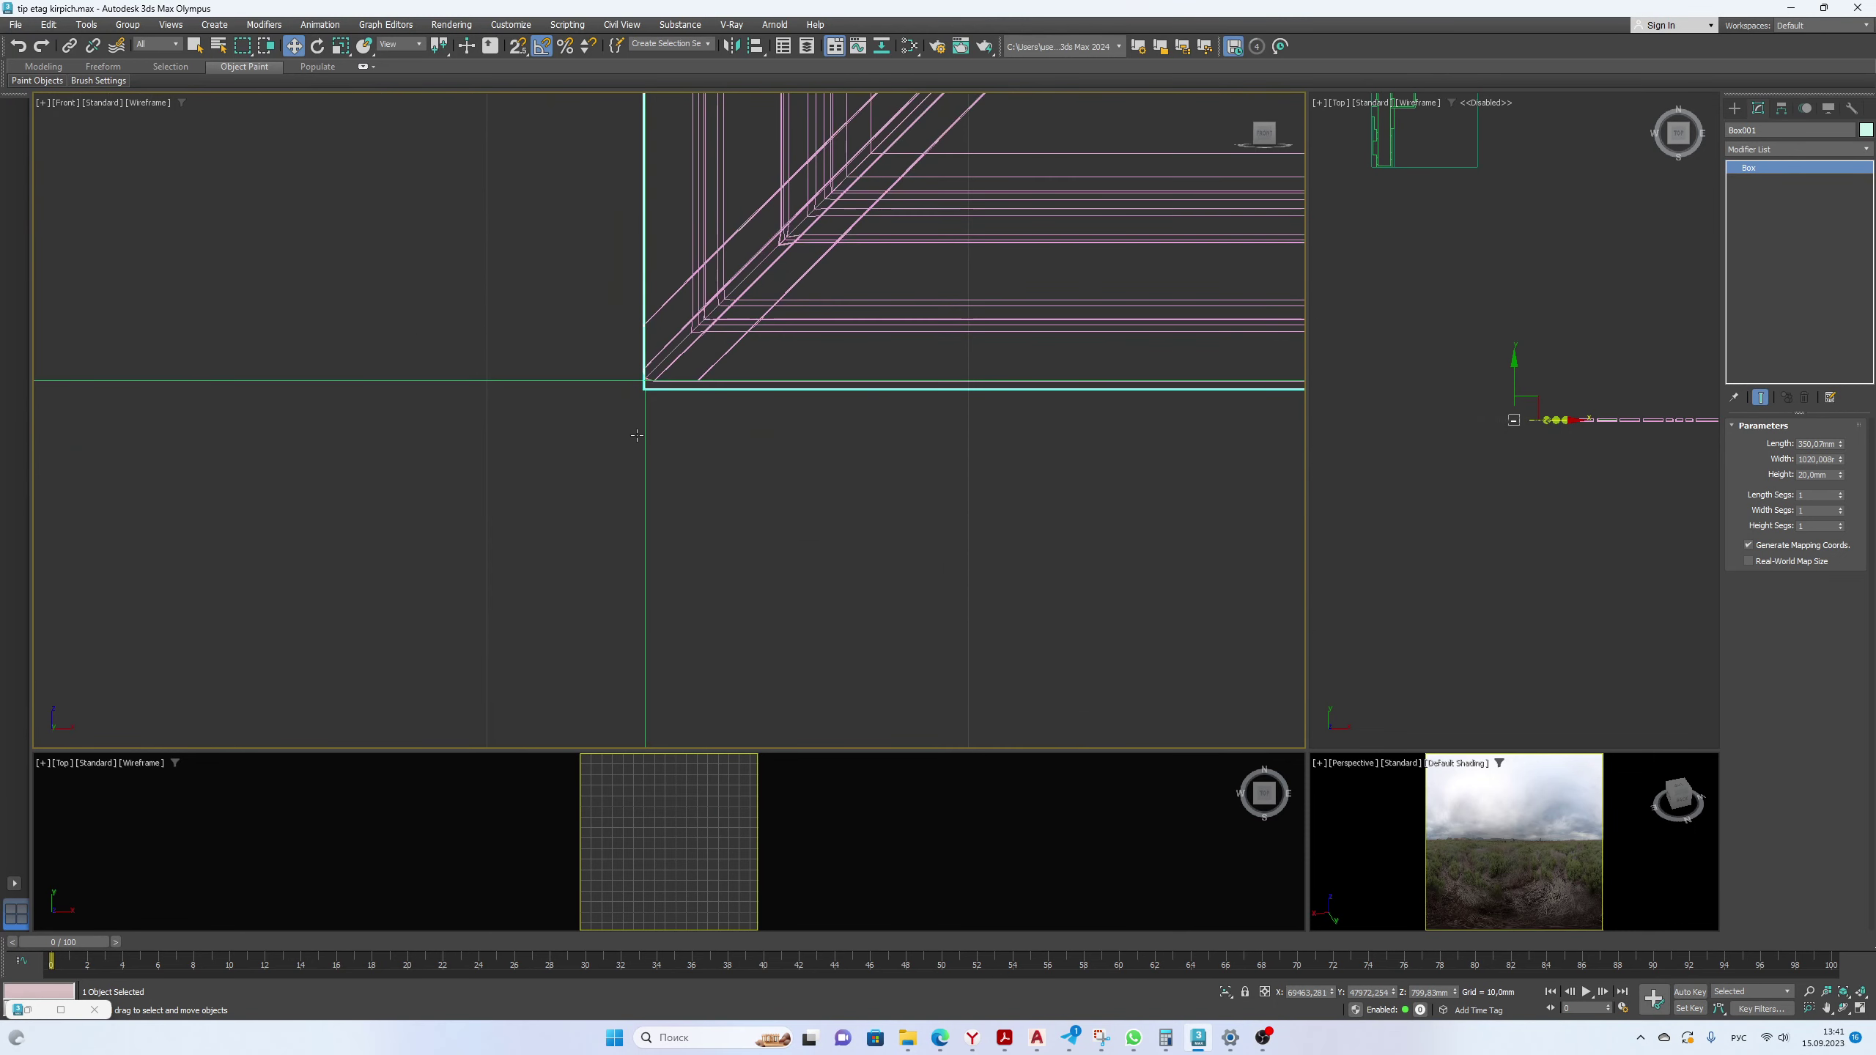
{"action": "mouse_move", "coordinate": [684, 371]}
{"action": "left_mouse_down"}
{"action": "mouse_move", "coordinate": [678, 410]}
{"action": "mouse_move", "coordinate": [650, 358]}
{"action": "left_mouse_up"}
{"action": "scroll", "coordinate": [739, 433], "scroll_direction": "down", "scroll_amount": 8}
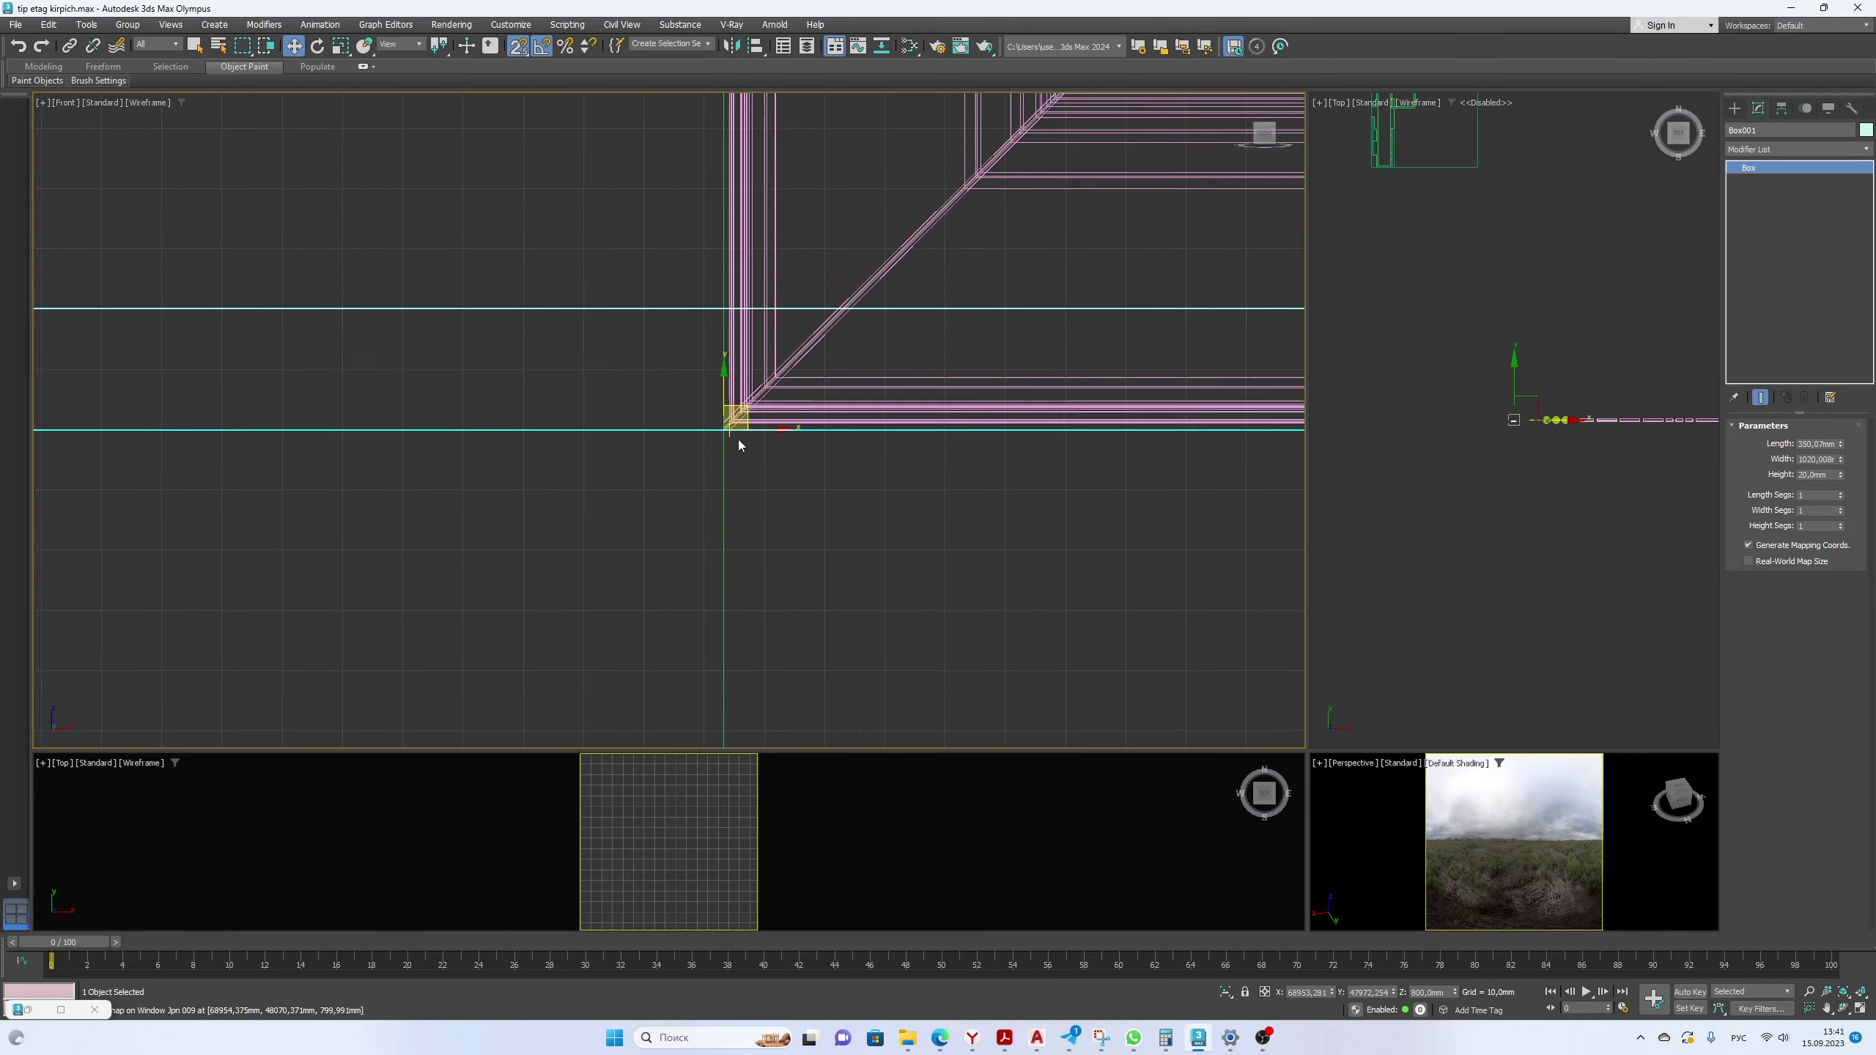
Align the sill box with the sides of the window opening in the top view by snapping its corner.
{"action": "left_click", "coordinate": [1263, 119]}
{"action": "scroll", "coordinate": [720, 437], "scroll_direction": "down", "scroll_amount": 5}
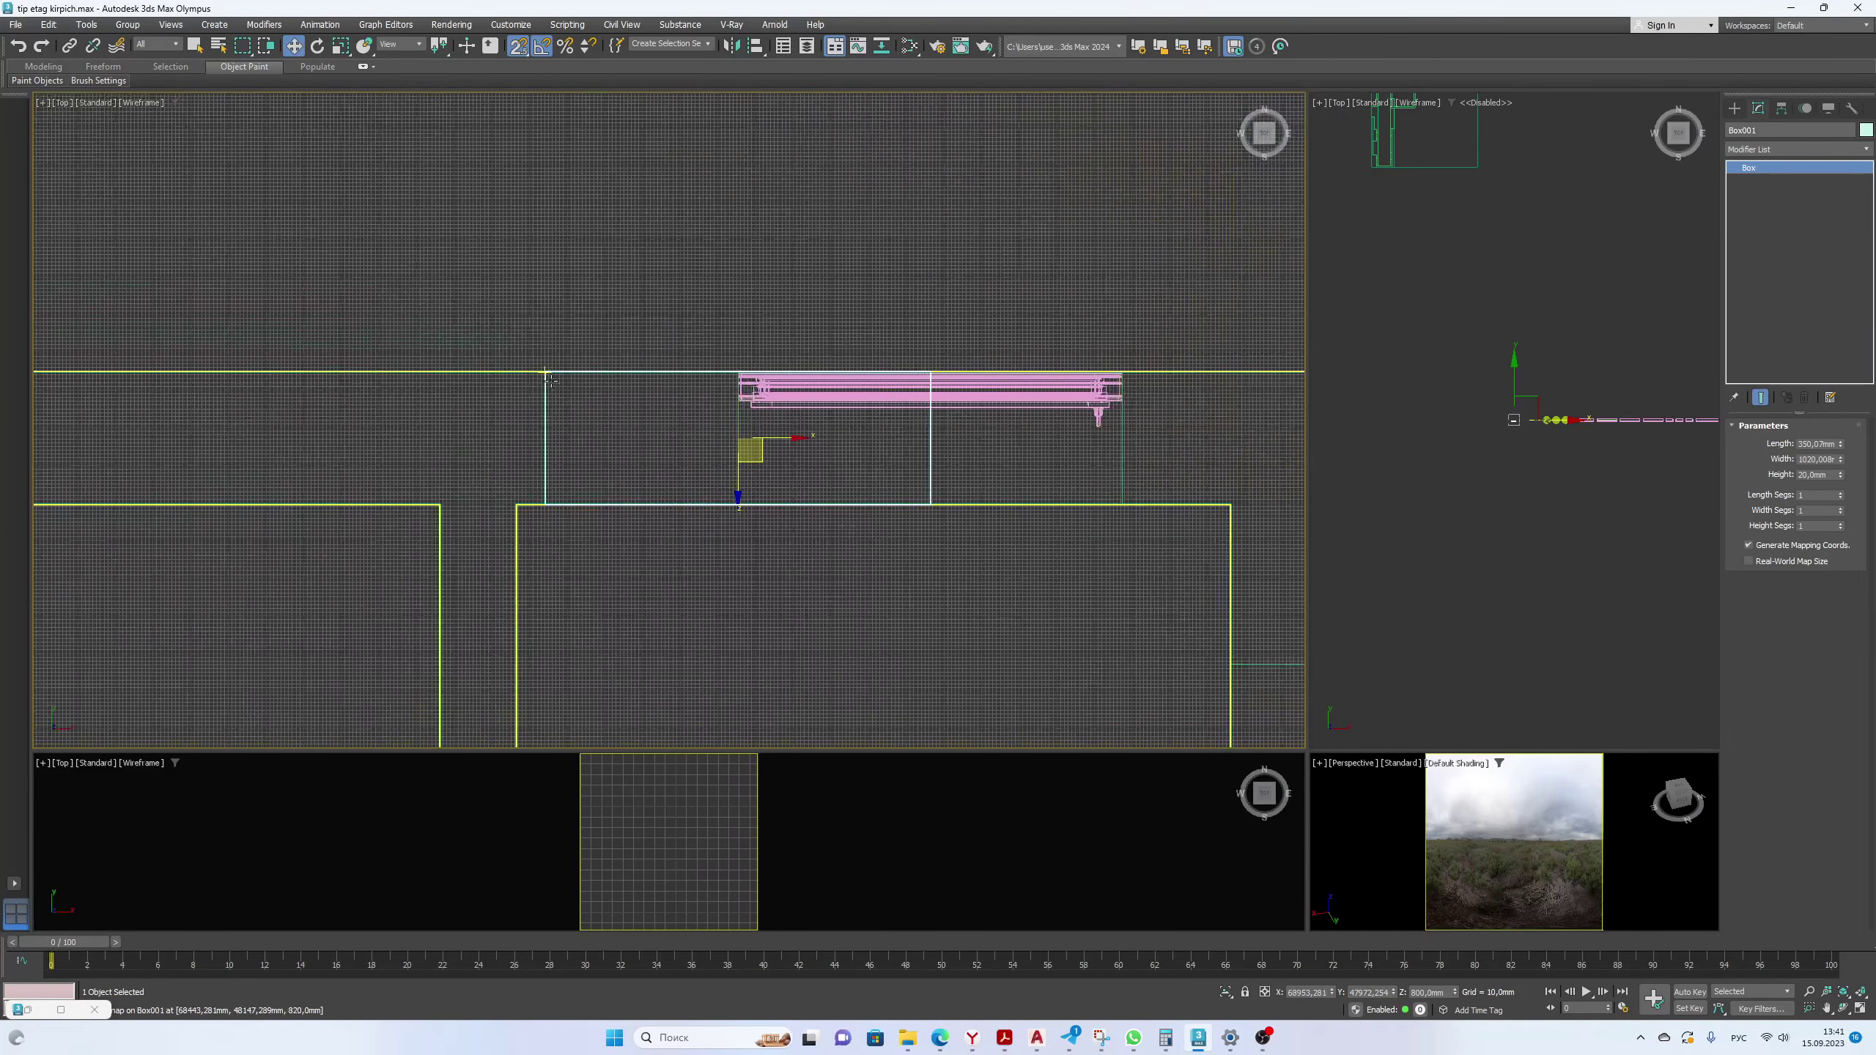
{"action": "left_click_drag", "start_coordinate": [546, 489], "coordinate": [739, 489]}
{"action": "scroll", "coordinate": [633, 477], "scroll_direction": "down", "scroll_amount": 3}
{"action": "left_click", "coordinate": [712, 244]}
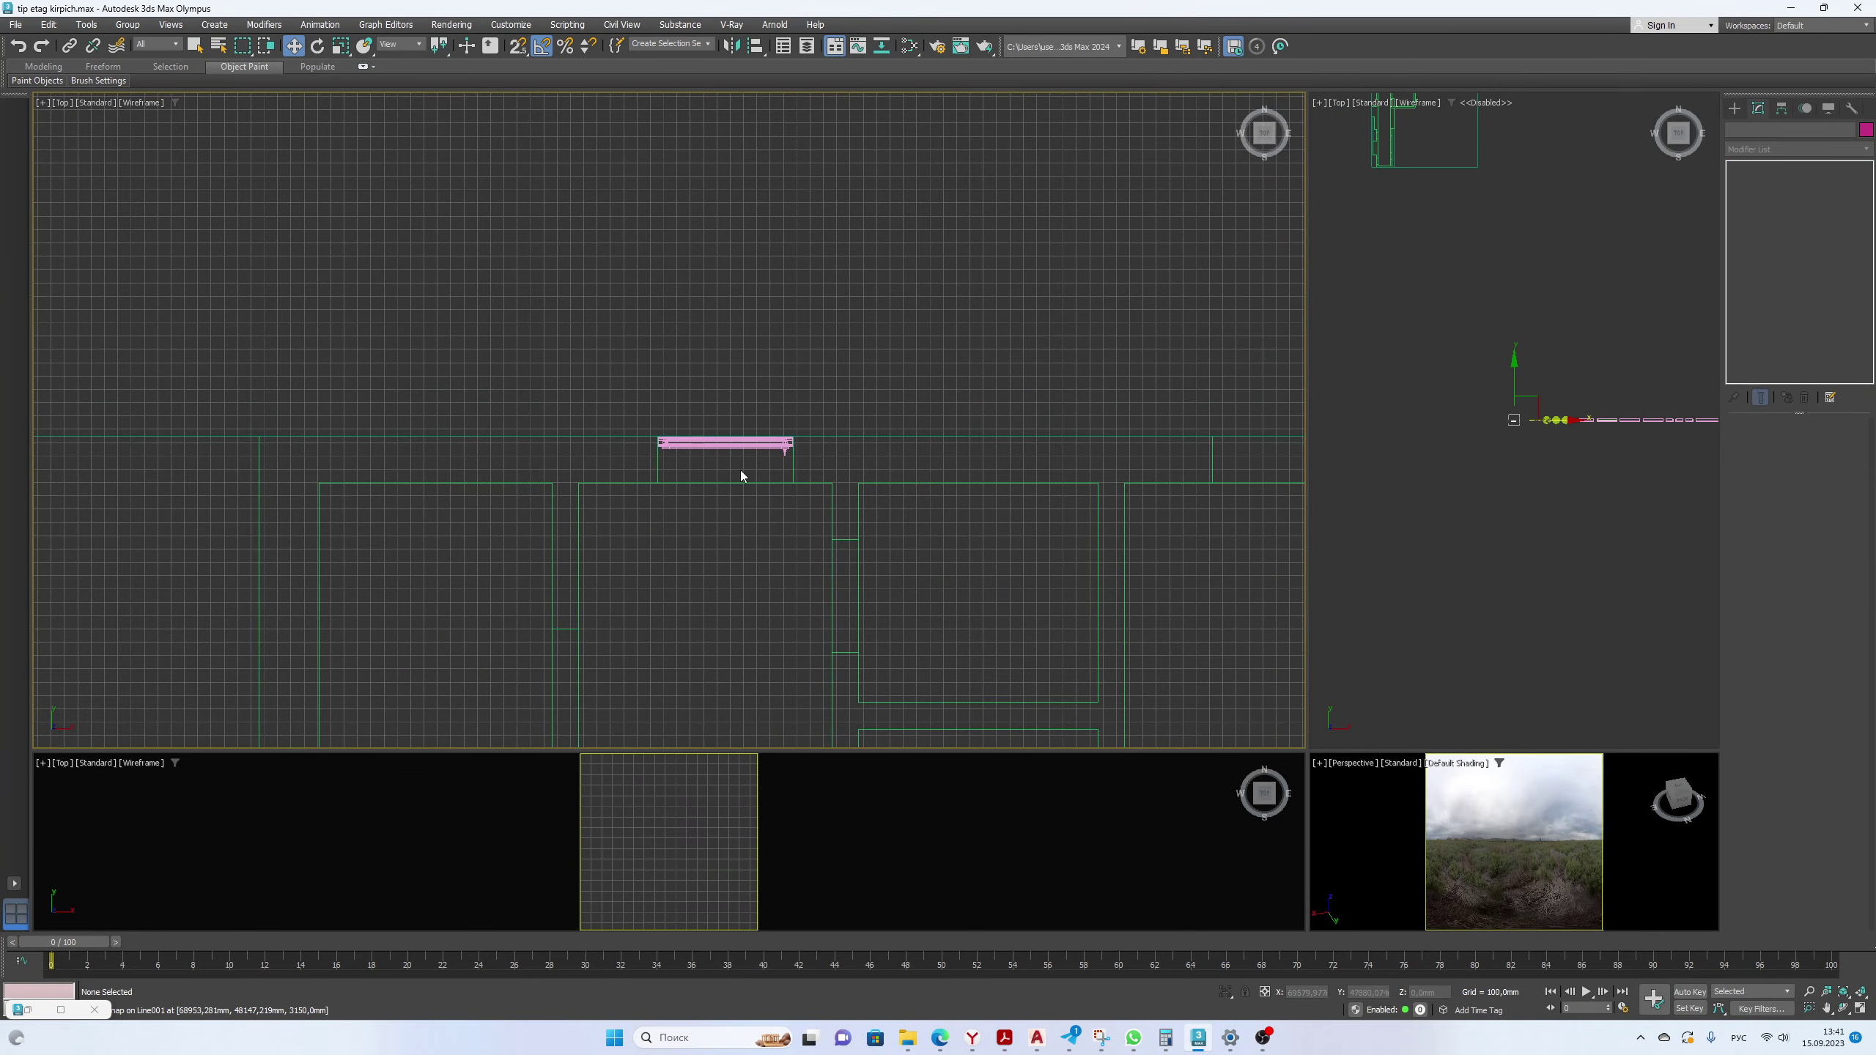
Examine the fitted window in the perspective view from outside and from the room side.
{"action": "scroll", "coordinate": [739, 467], "scroll_direction": "up", "scroll_amount": 6}
{"action": "left_click", "coordinate": [713, 386]}
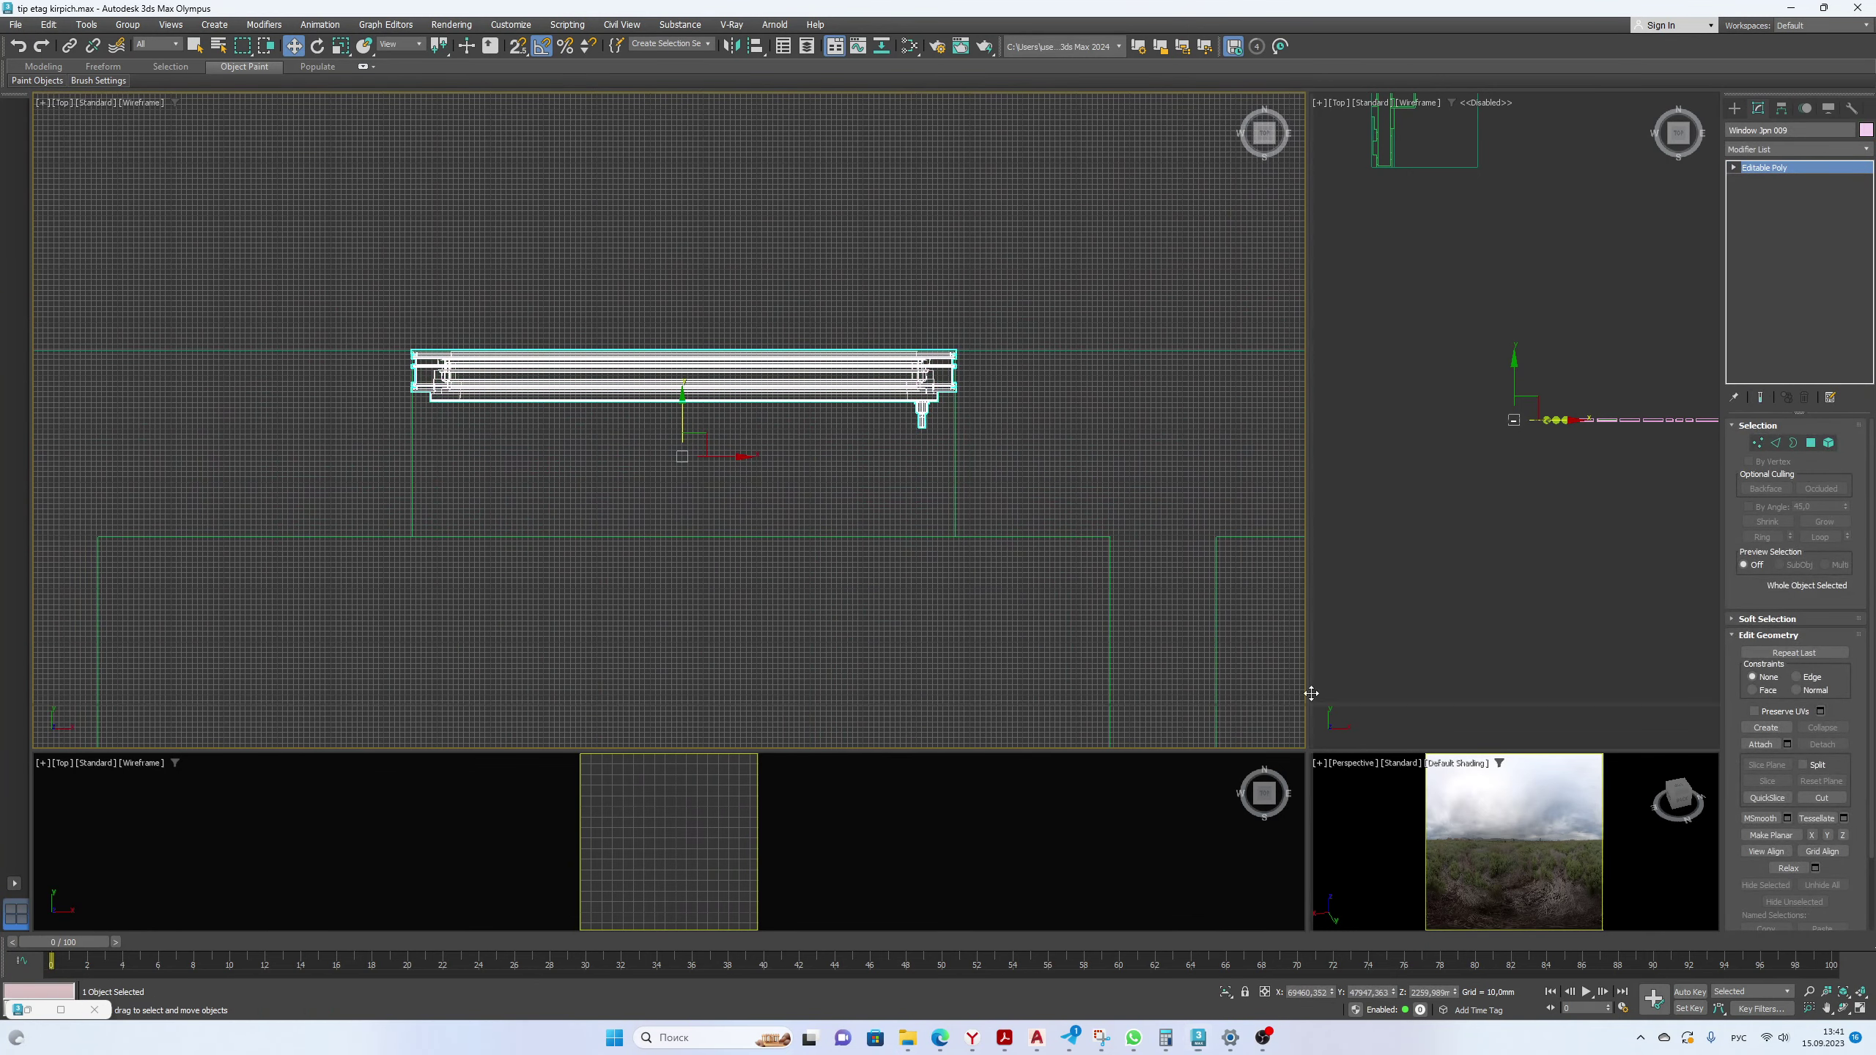
{"action": "left_click_drag", "start_coordinate": [563, 169], "coordinate": [561, 169]}
{"action": "left_click", "coordinate": [1862, 992]}
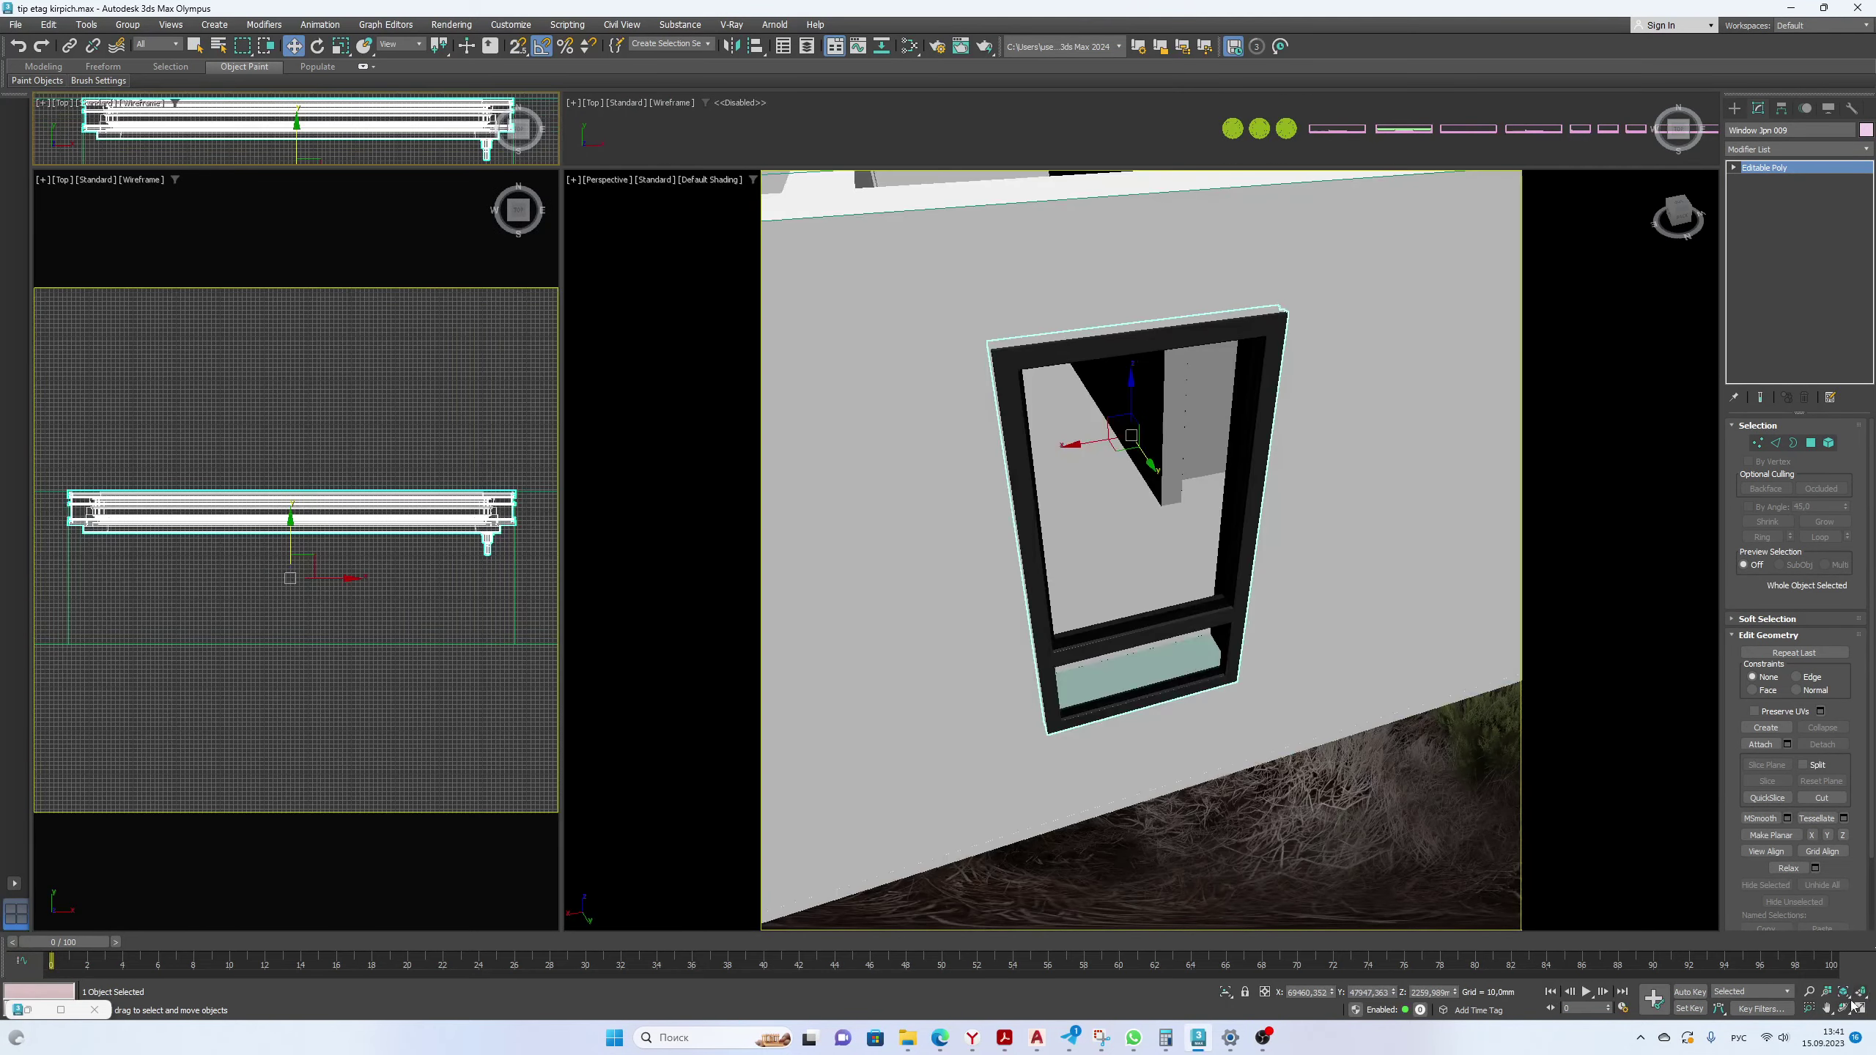
{"action": "left_click", "coordinate": [1844, 1008]}
{"action": "left_click_drag", "start_coordinate": [1194, 737], "coordinate": [1163, 645]}
{"action": "scroll", "coordinate": [1209, 521], "scroll_direction": "up", "scroll_amount": 3}
{"action": "left_click_drag", "start_coordinate": [1196, 563], "coordinate": [1204, 538]}
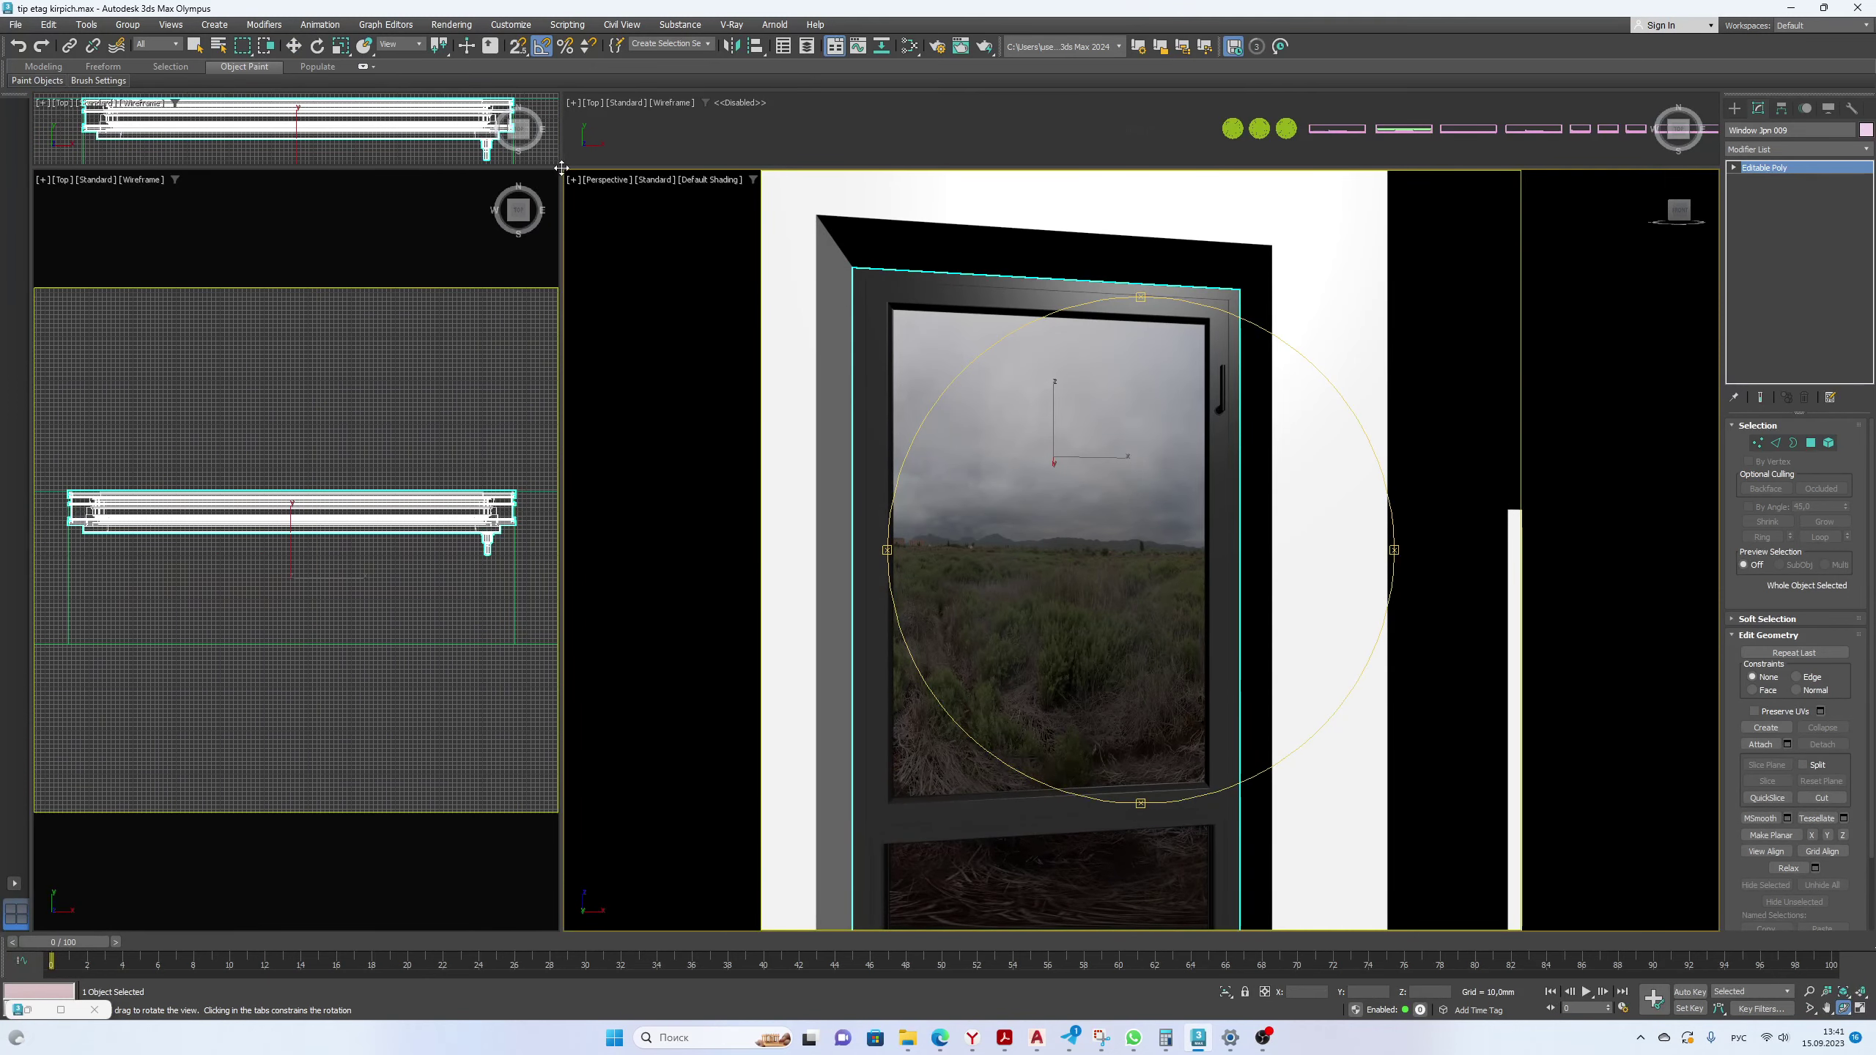
{"action": "left_click_drag", "start_coordinate": [561, 169], "coordinate": [1457, 791]}
{"action": "left_click", "coordinate": [299, 44]}
{"action": "scroll", "coordinate": [777, 369], "scroll_direction": "down", "scroll_amount": 5}
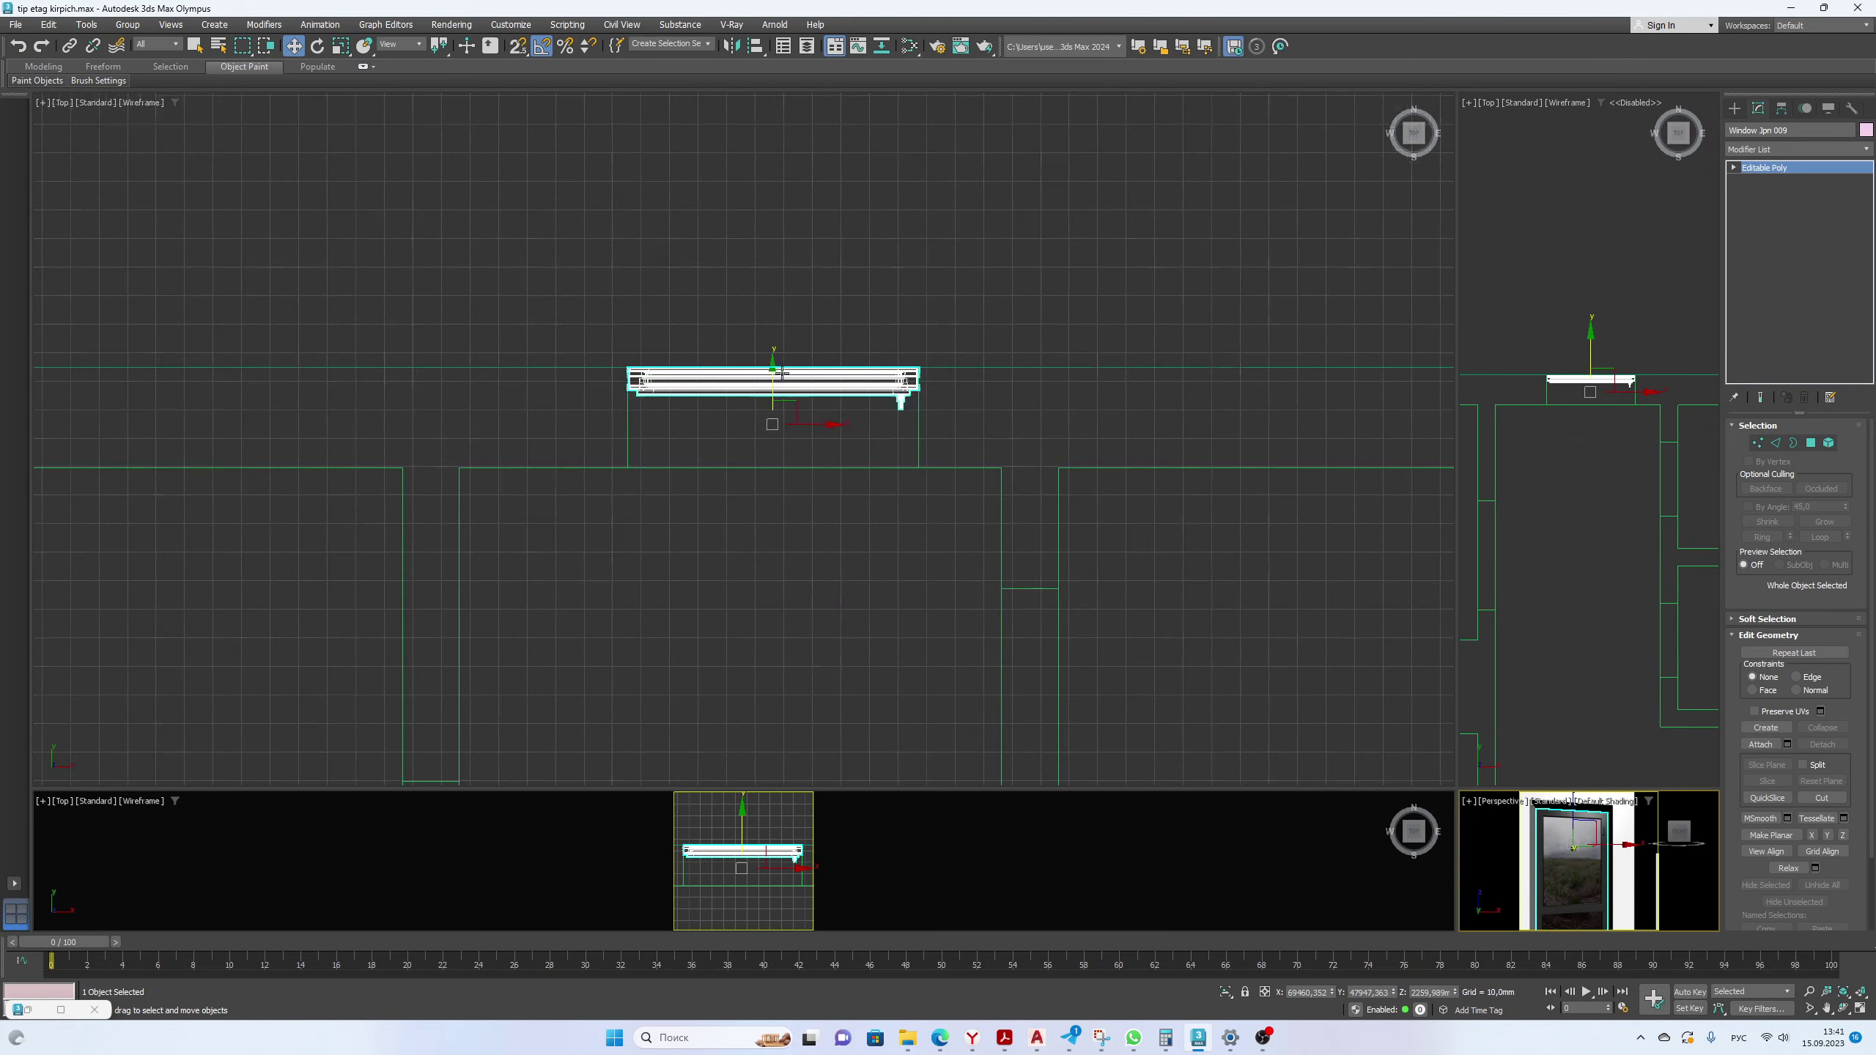
Lower the window's handle element in the front view to just below mid-height of the upper sash.
{"action": "left_click", "coordinate": [1134, 258]}
{"action": "left_click", "coordinate": [1413, 151]}
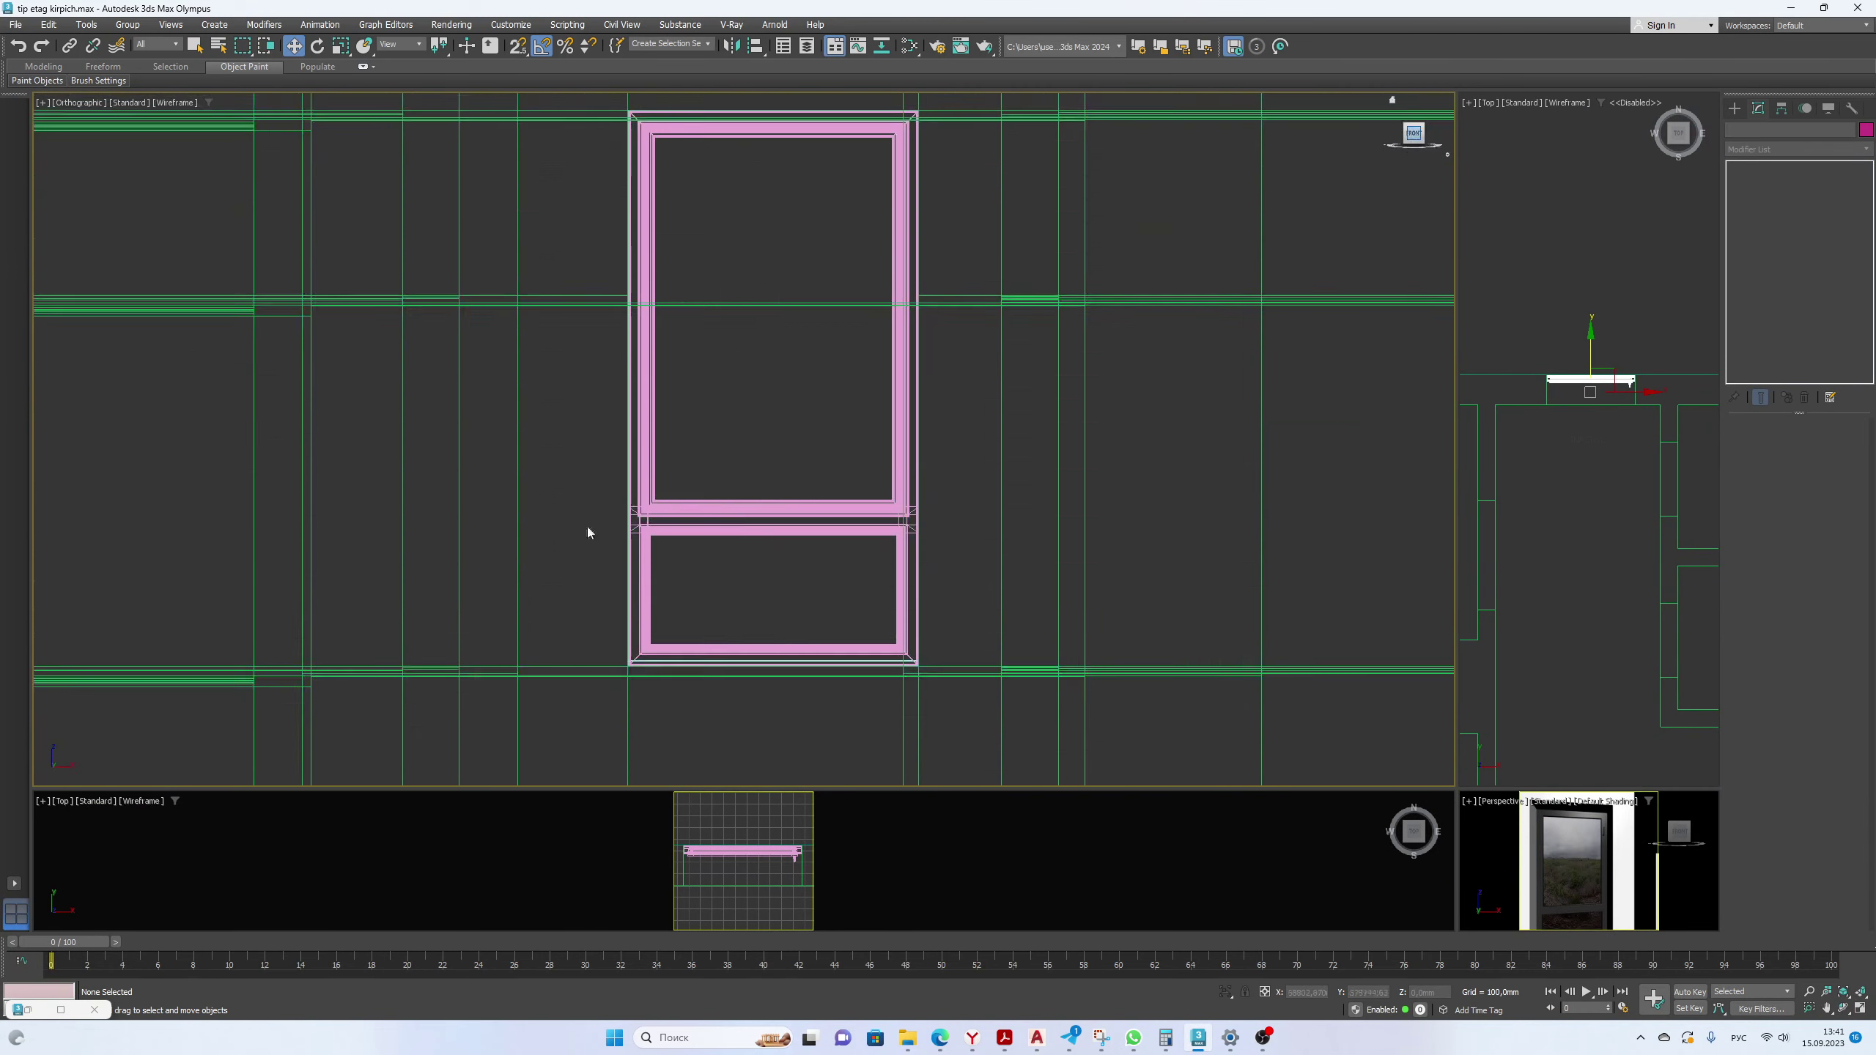
{"action": "left_click", "coordinate": [732, 507]}
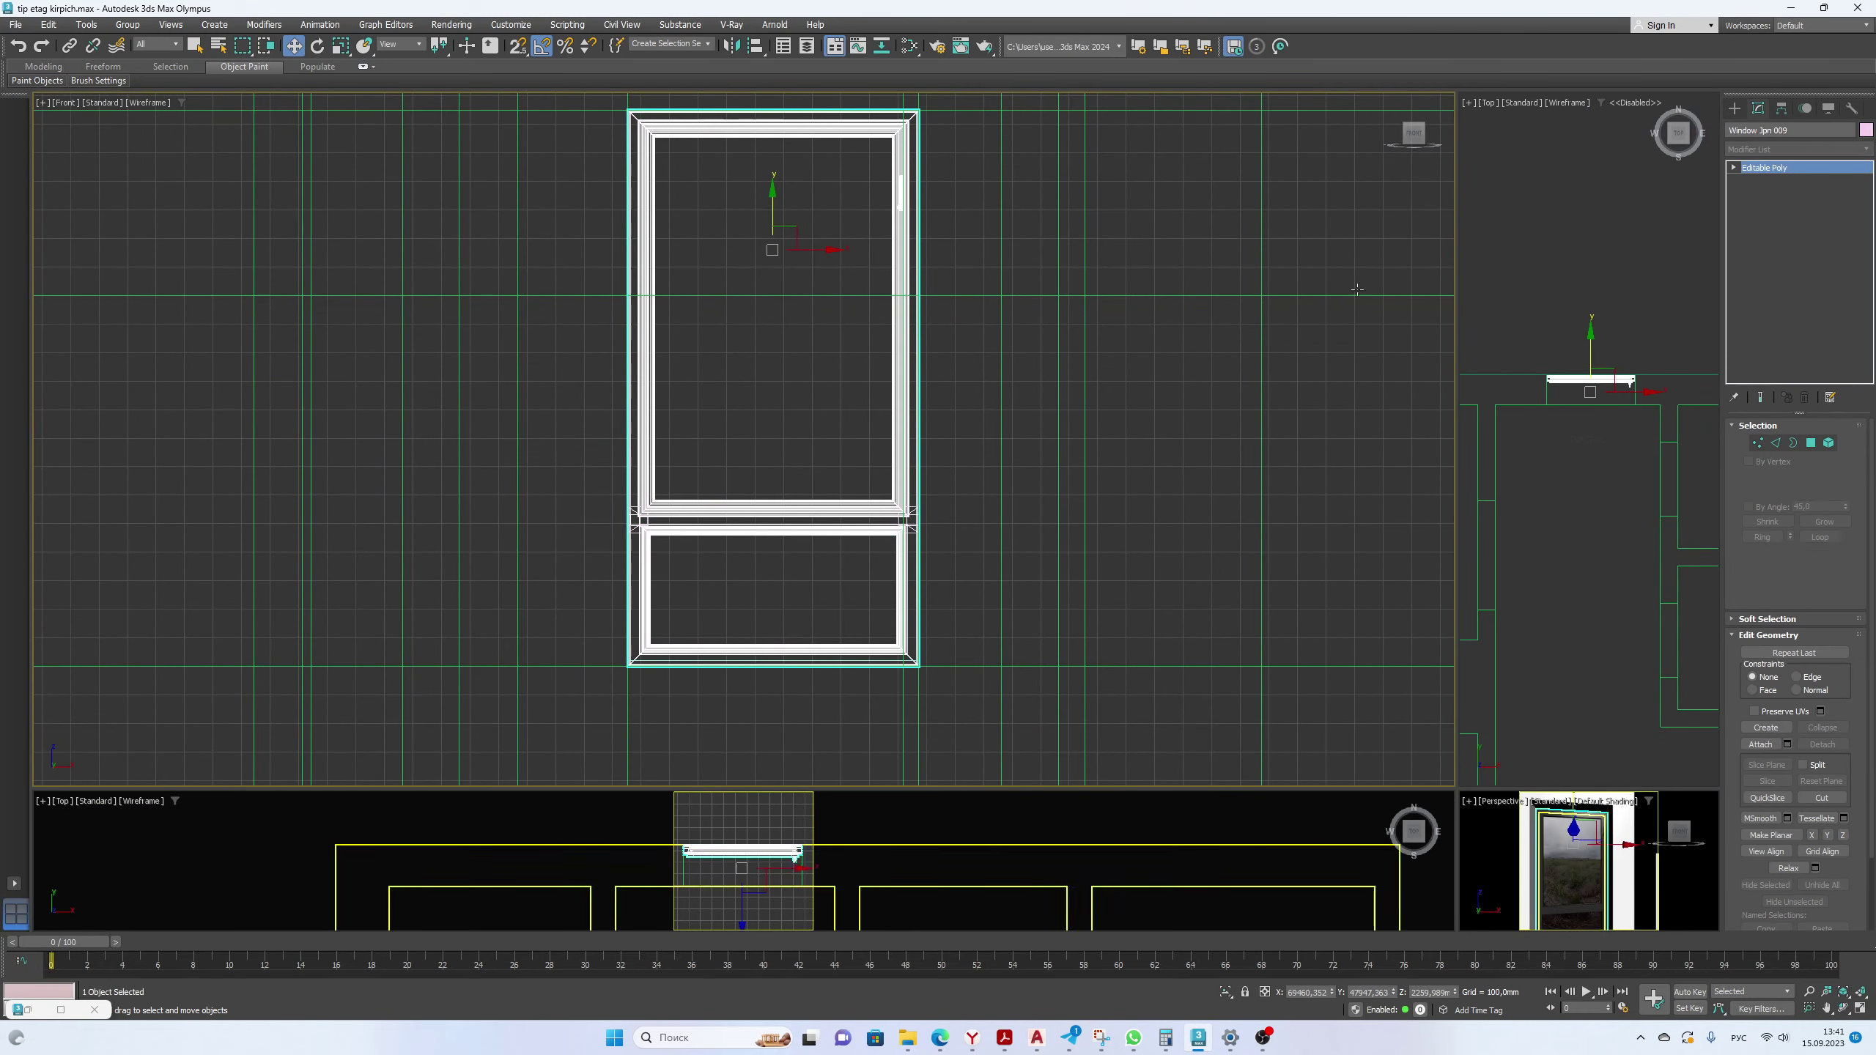
{"action": "left_click", "coordinate": [1758, 443]}
{"action": "scroll", "coordinate": [941, 199], "scroll_direction": "up", "scroll_amount": 6}
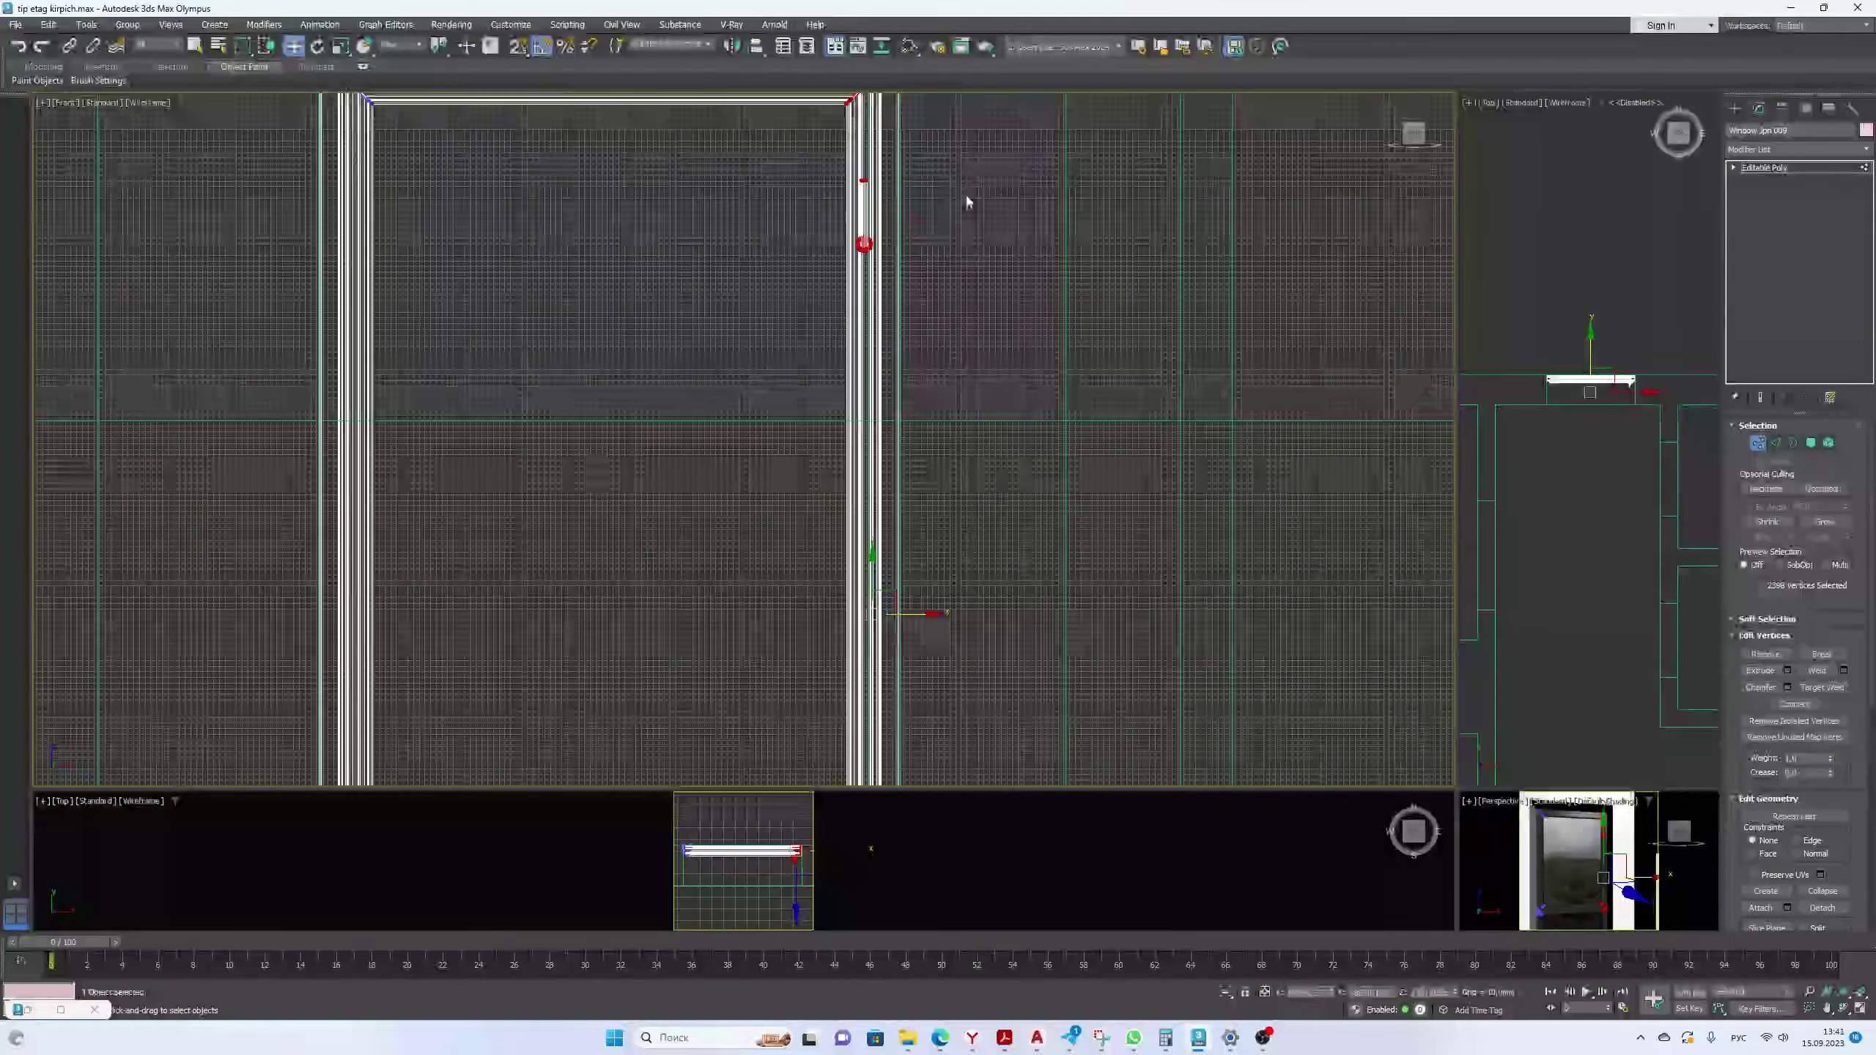
{"action": "left_click", "coordinate": [1830, 444]}
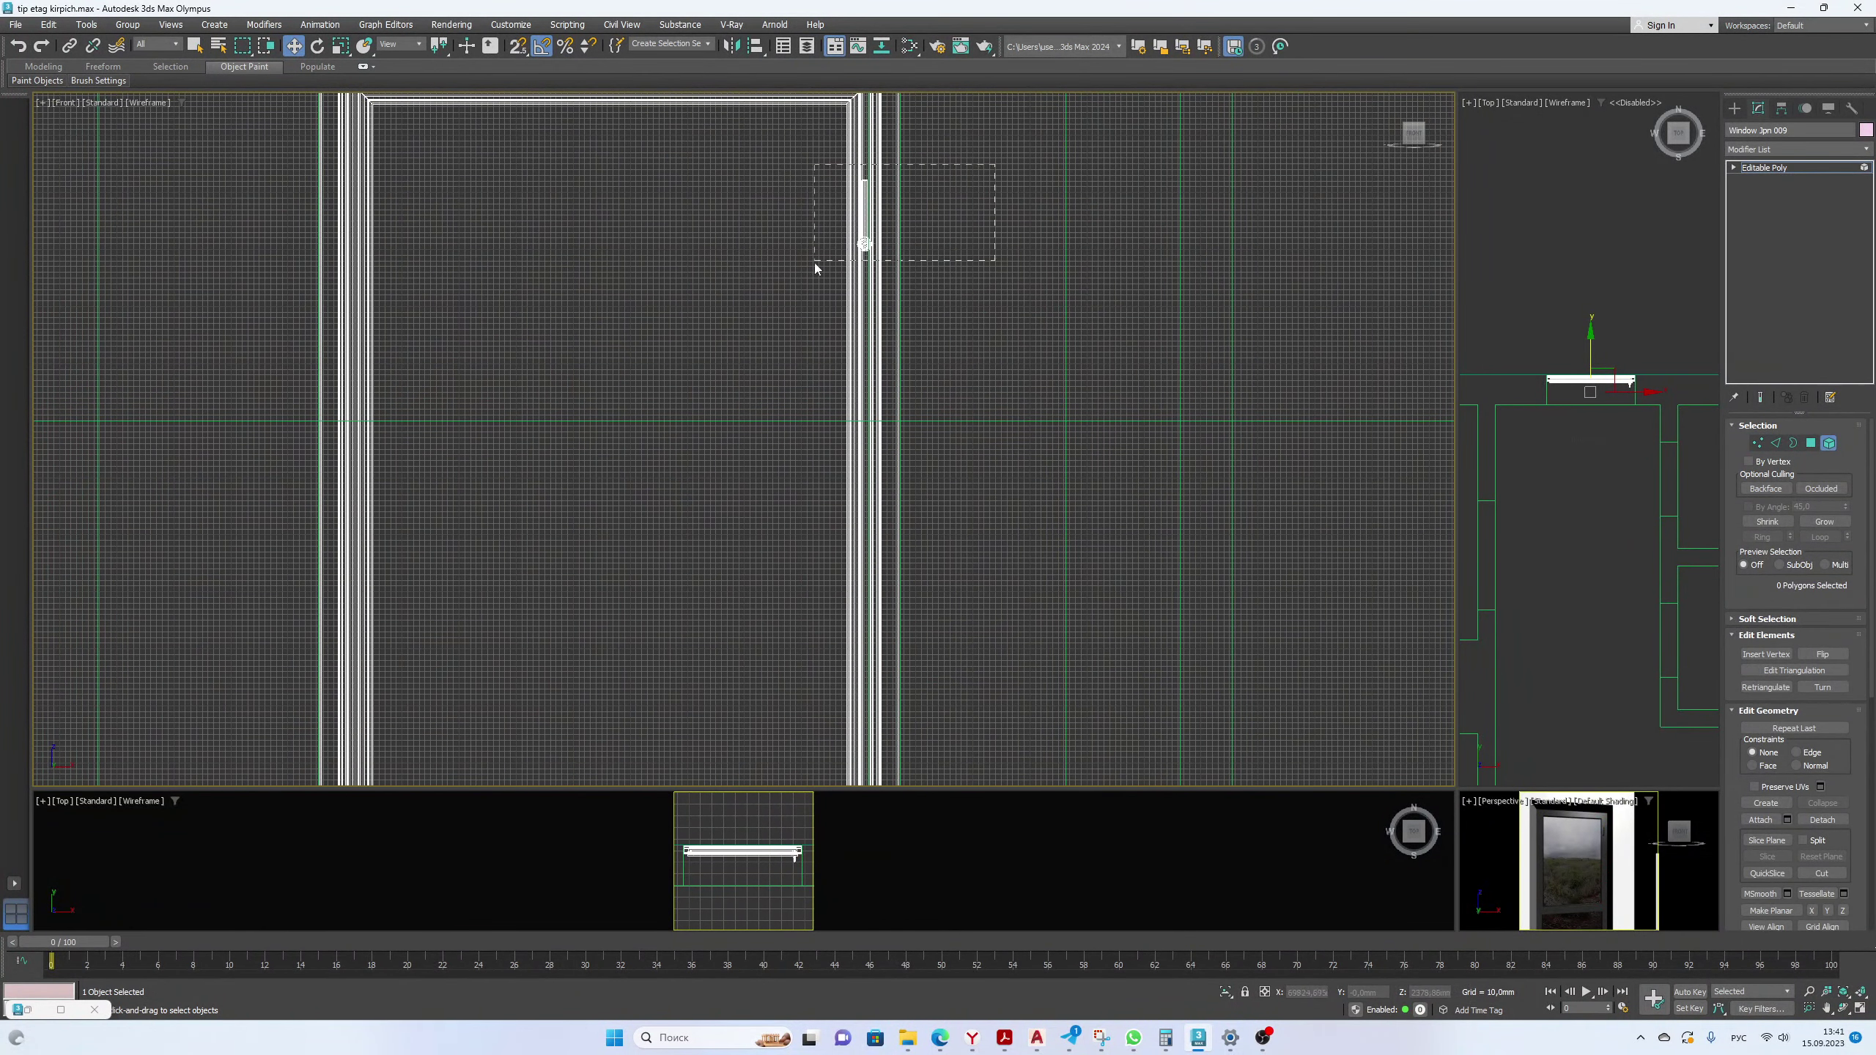
{"action": "left_click_drag", "start_coordinate": [815, 262], "coordinate": [816, 266]}
{"action": "scroll", "coordinate": [930, 400], "scroll_direction": "down", "scroll_amount": 6}
{"action": "key", "text": "F2"}
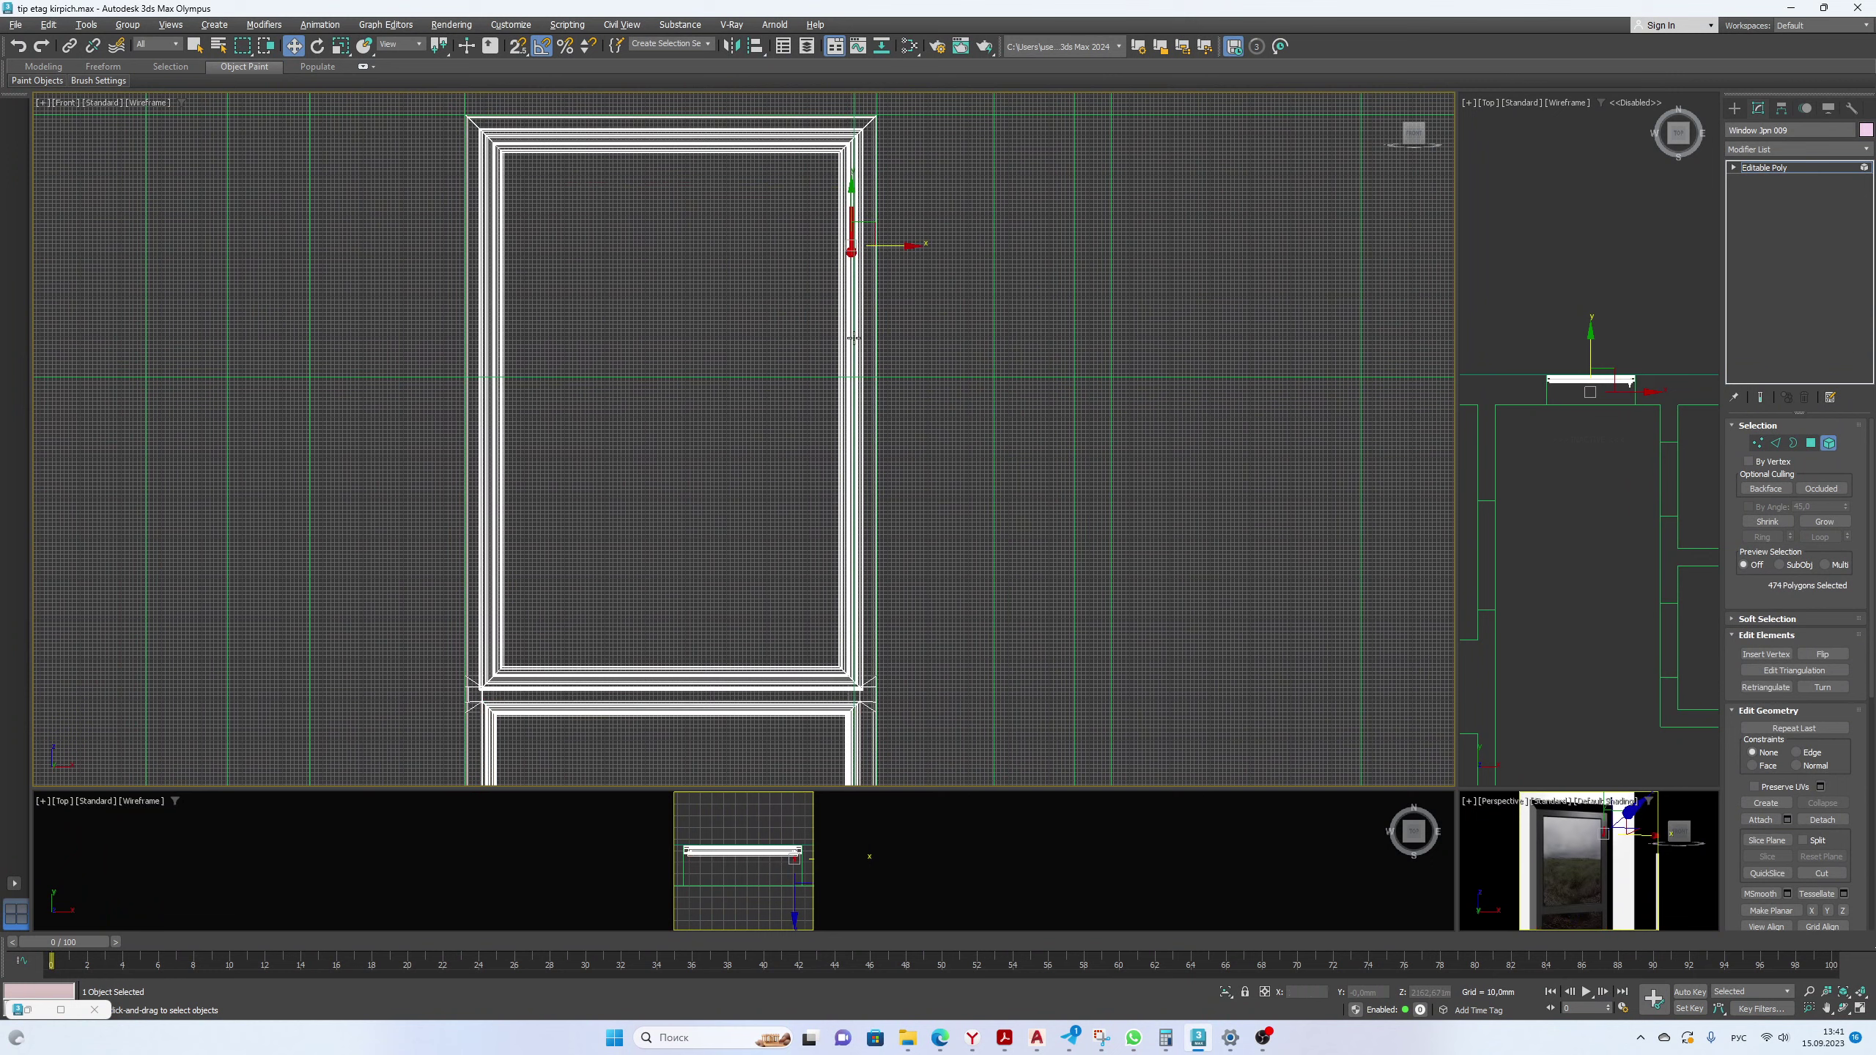
{"action": "left_click_drag", "start_coordinate": [851, 231], "coordinate": [872, 455]}
{"action": "scroll", "coordinate": [870, 205], "scroll_direction": "up", "scroll_amount": 5}
{"action": "scroll", "coordinate": [870, 206], "scroll_direction": "down", "scroll_amount": 6}
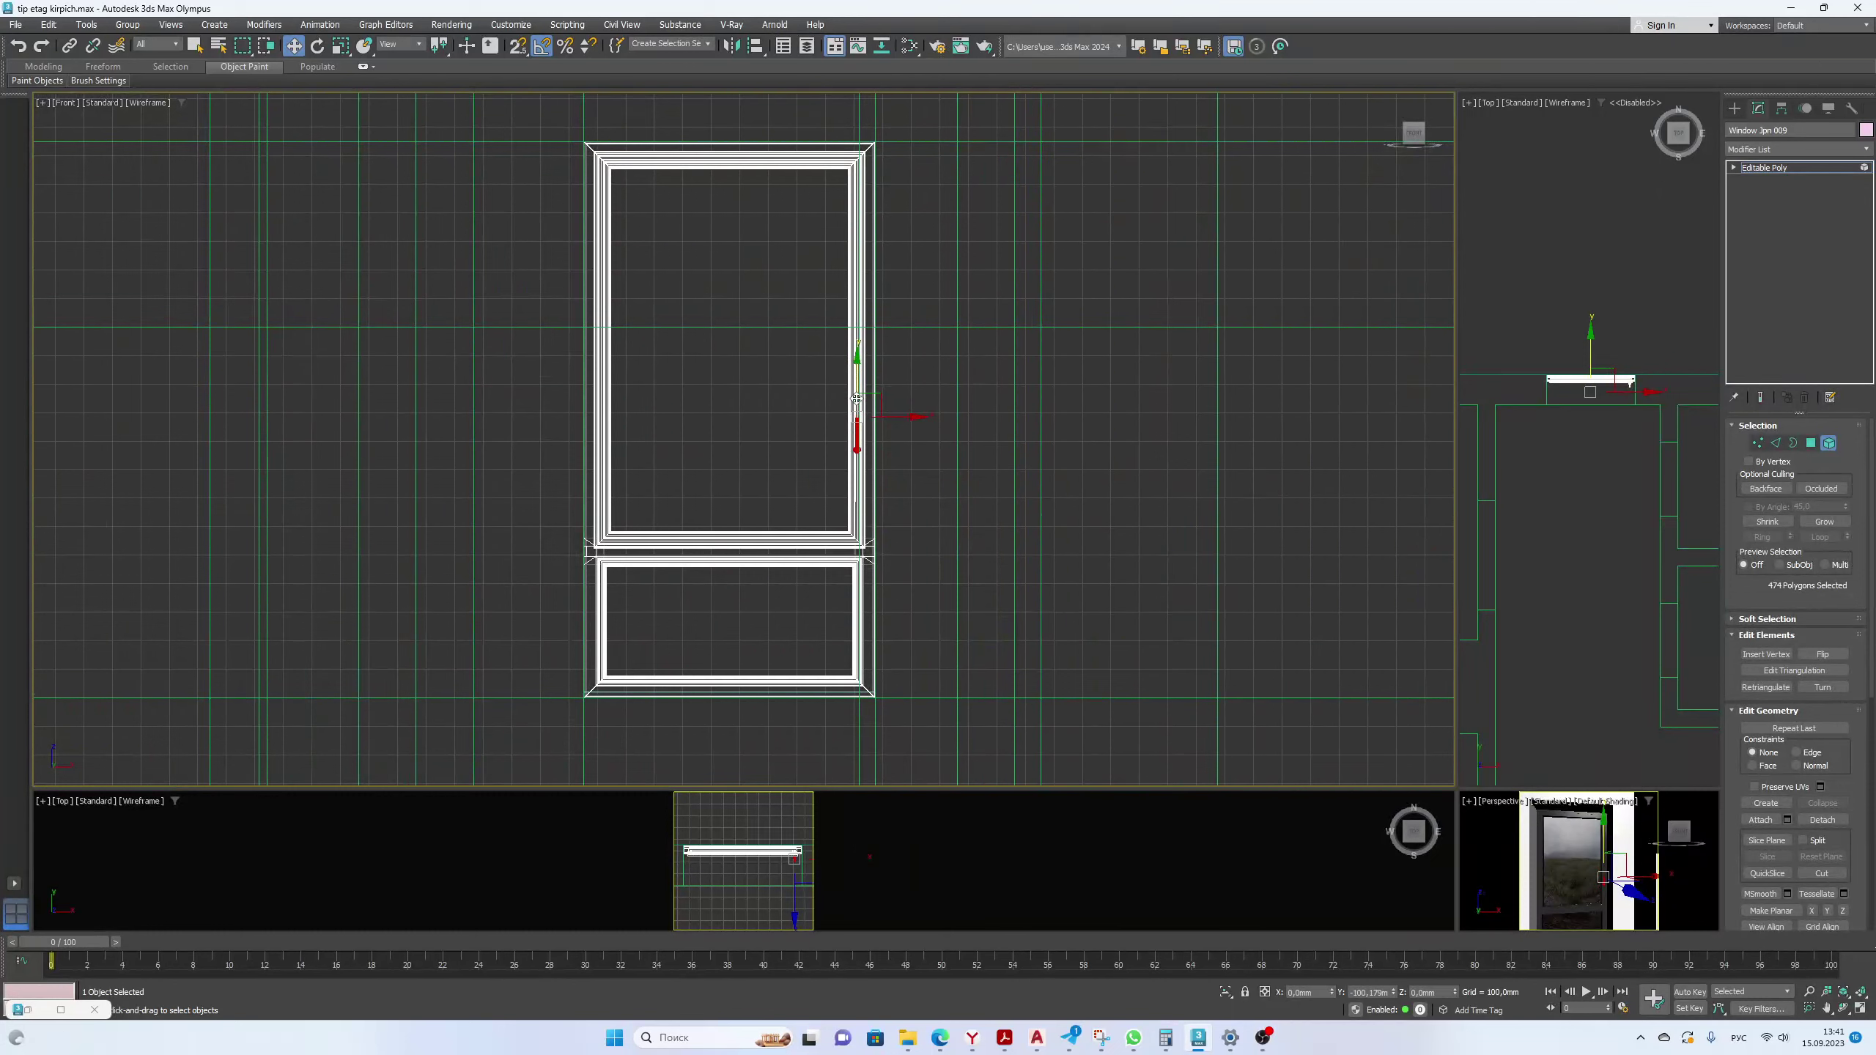
{"action": "left_click_drag", "start_coordinate": [856, 398], "coordinate": [856, 400]}
{"action": "left_click", "coordinate": [1736, 109]}
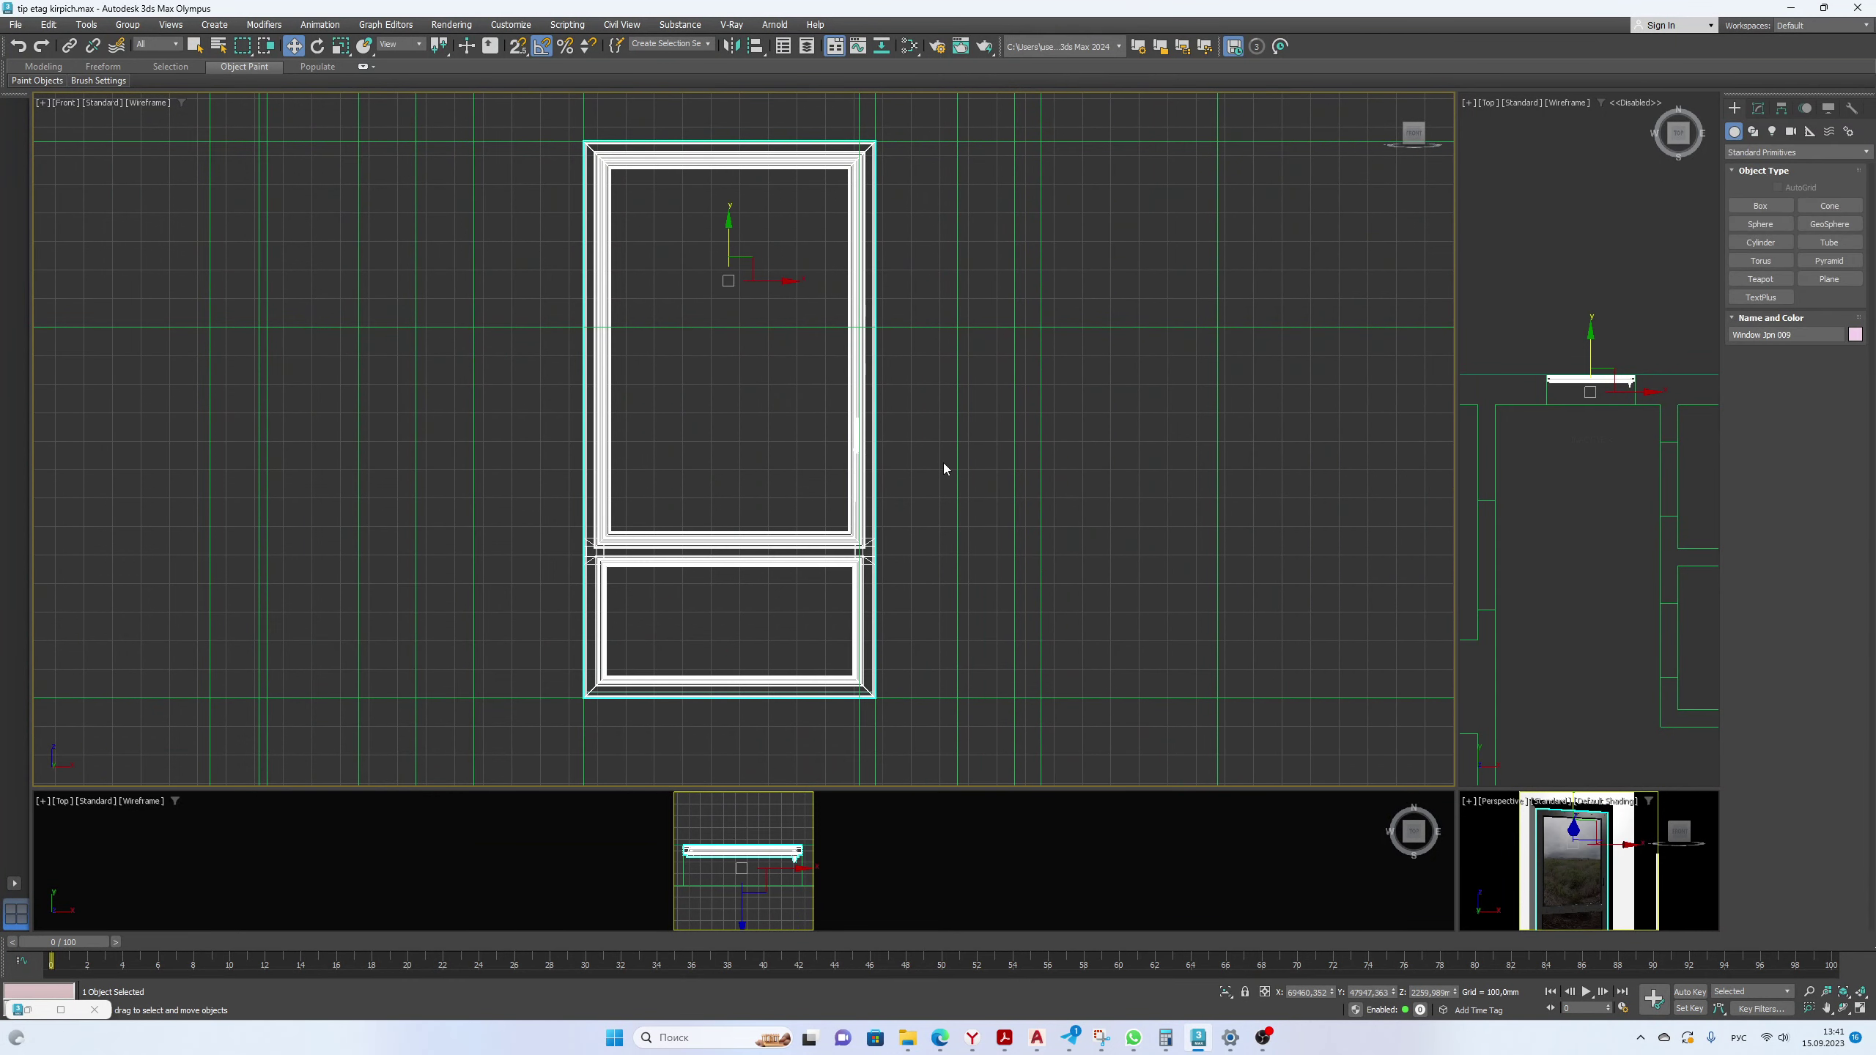
{"action": "left_click", "coordinate": [944, 463]}
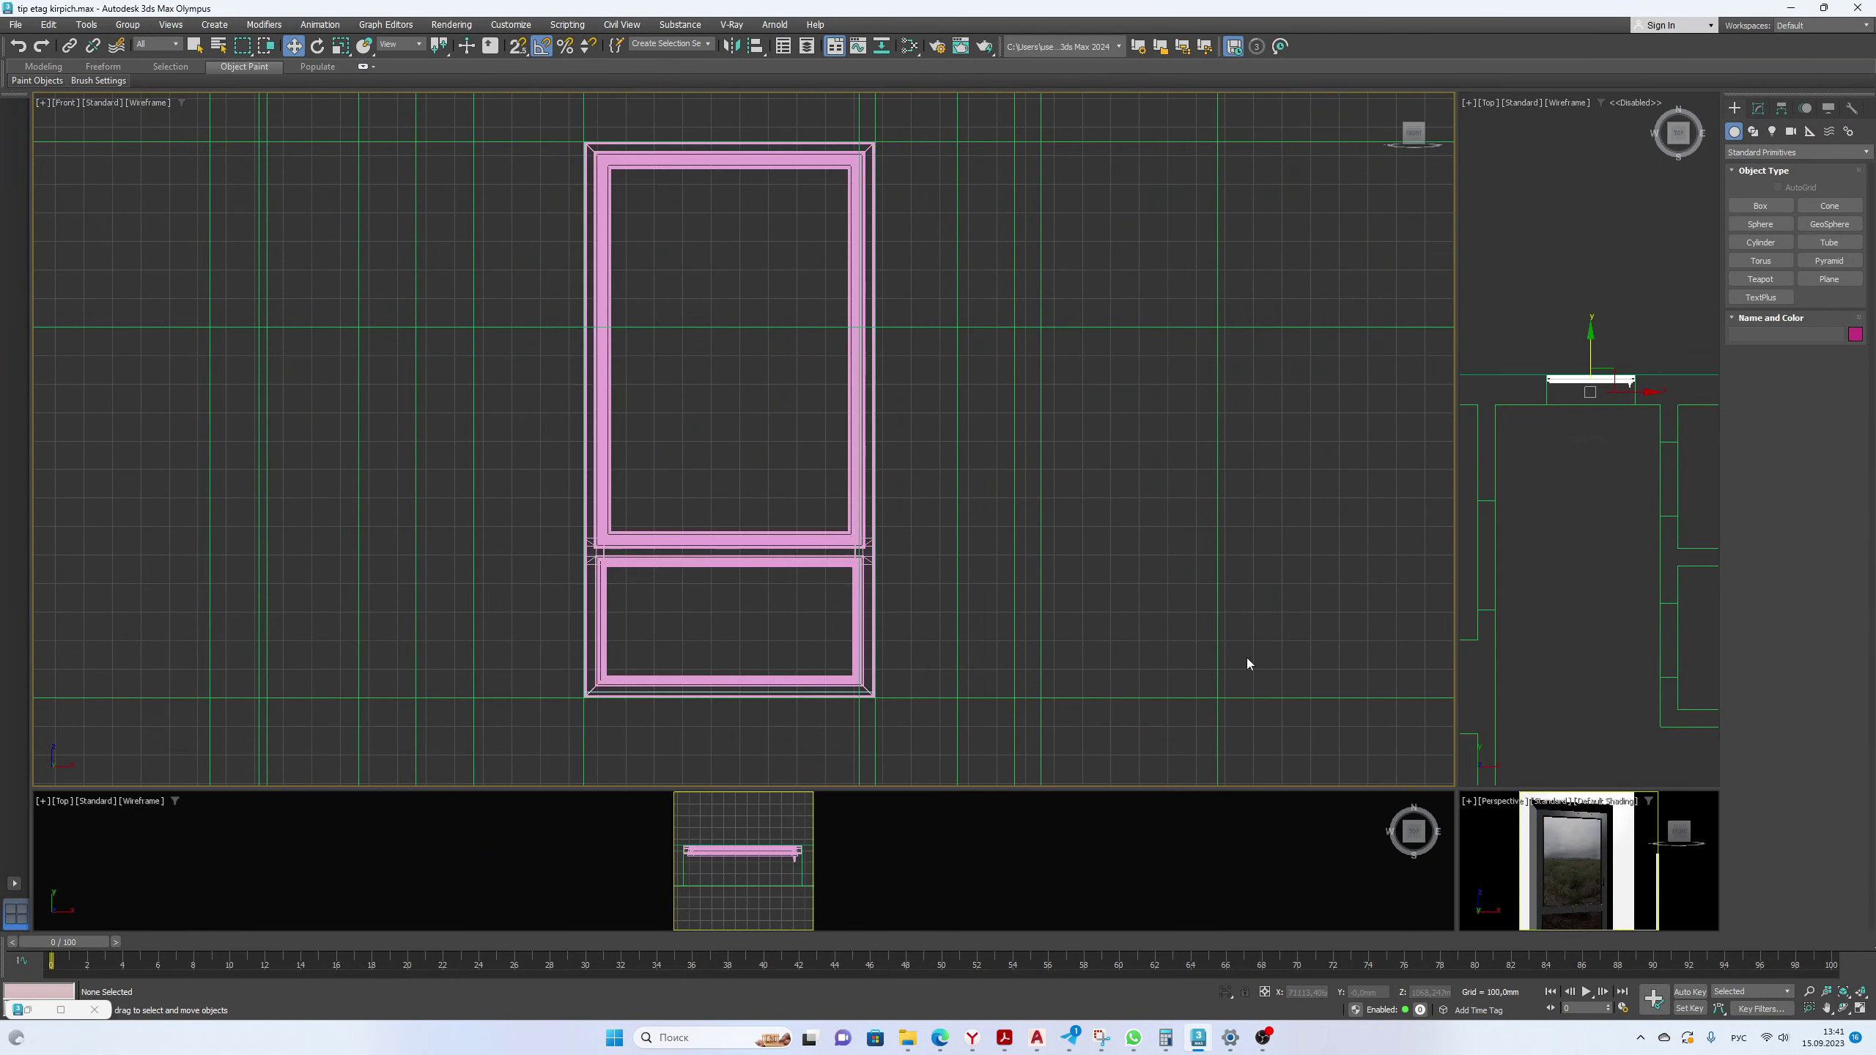
Copy the window together with its sill box along the outer wall to the second window opening as an independent copy.
{"action": "left_click", "coordinate": [1414, 118]}
{"action": "left_click", "coordinate": [649, 454]}
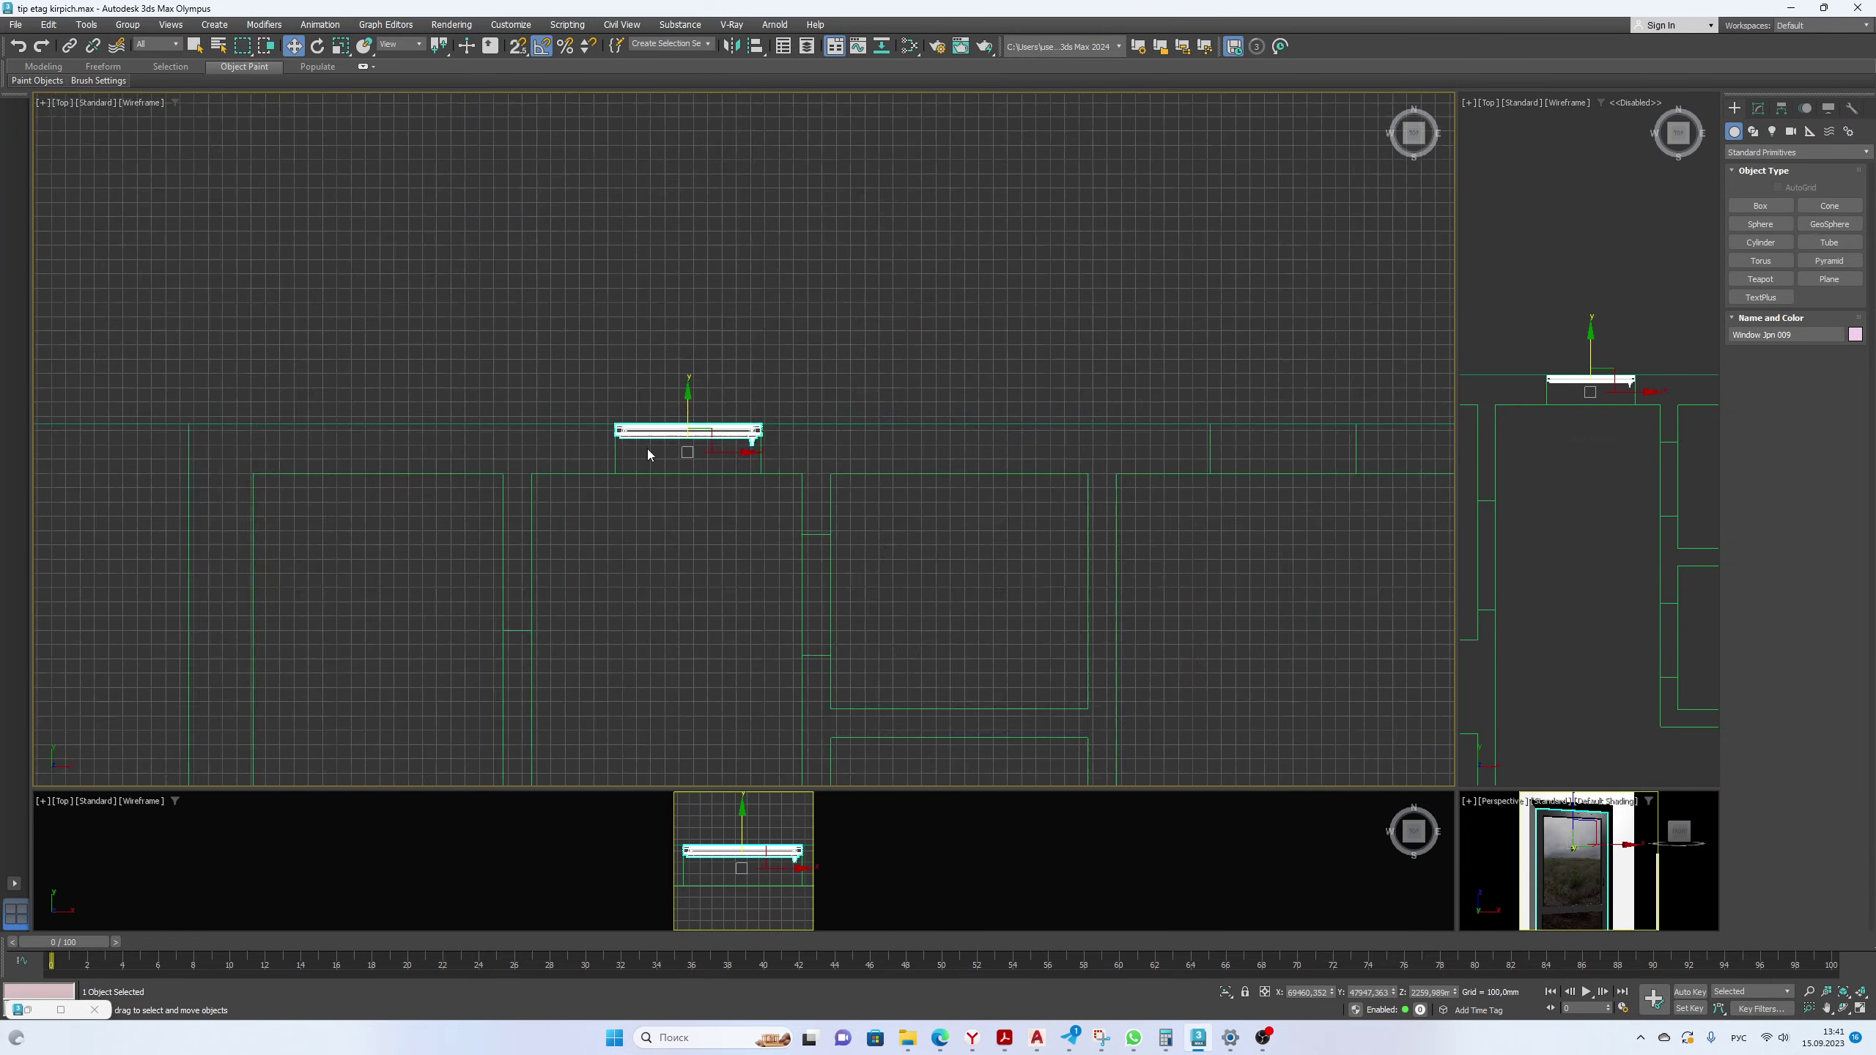
{"action": "scroll", "coordinate": [648, 454], "scroll_direction": "down", "scroll_amount": 2}
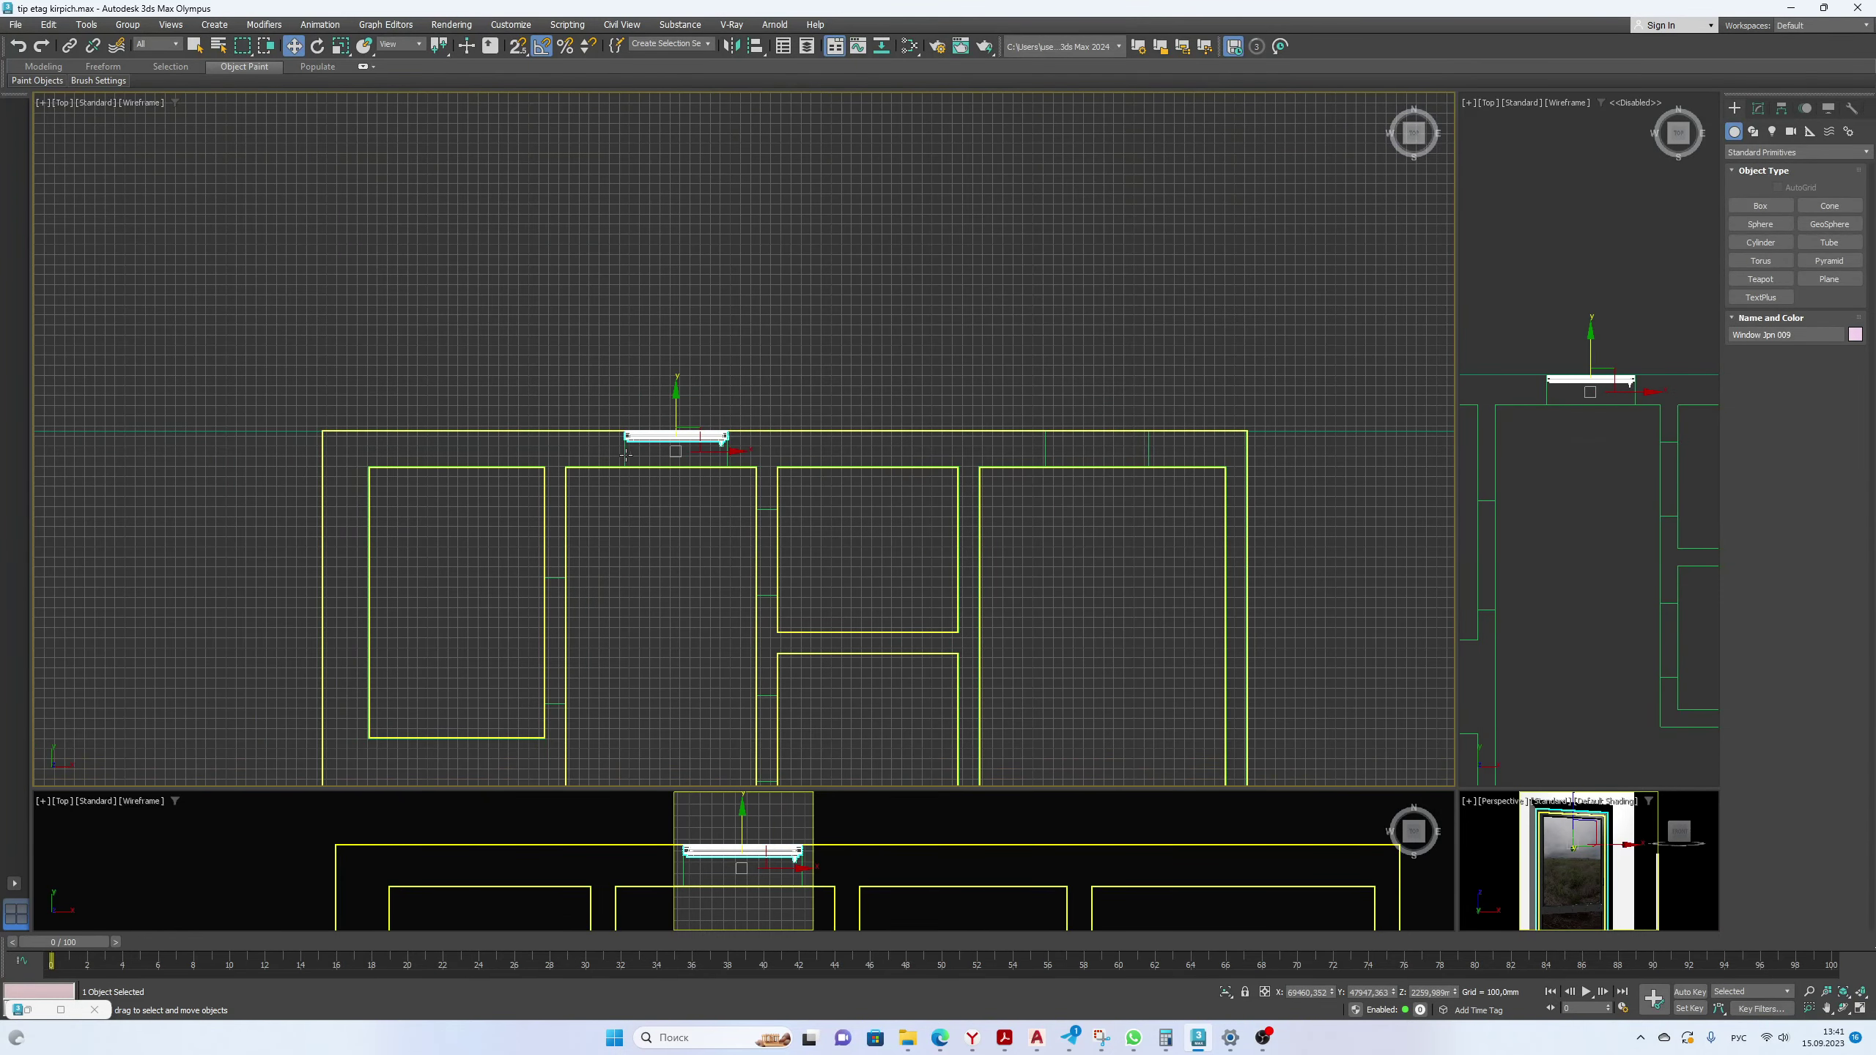
{"action": "scroll", "coordinate": [626, 456], "scroll_direction": "up", "scroll_amount": 3}
{"action": "left_click", "coordinate": [729, 586]}
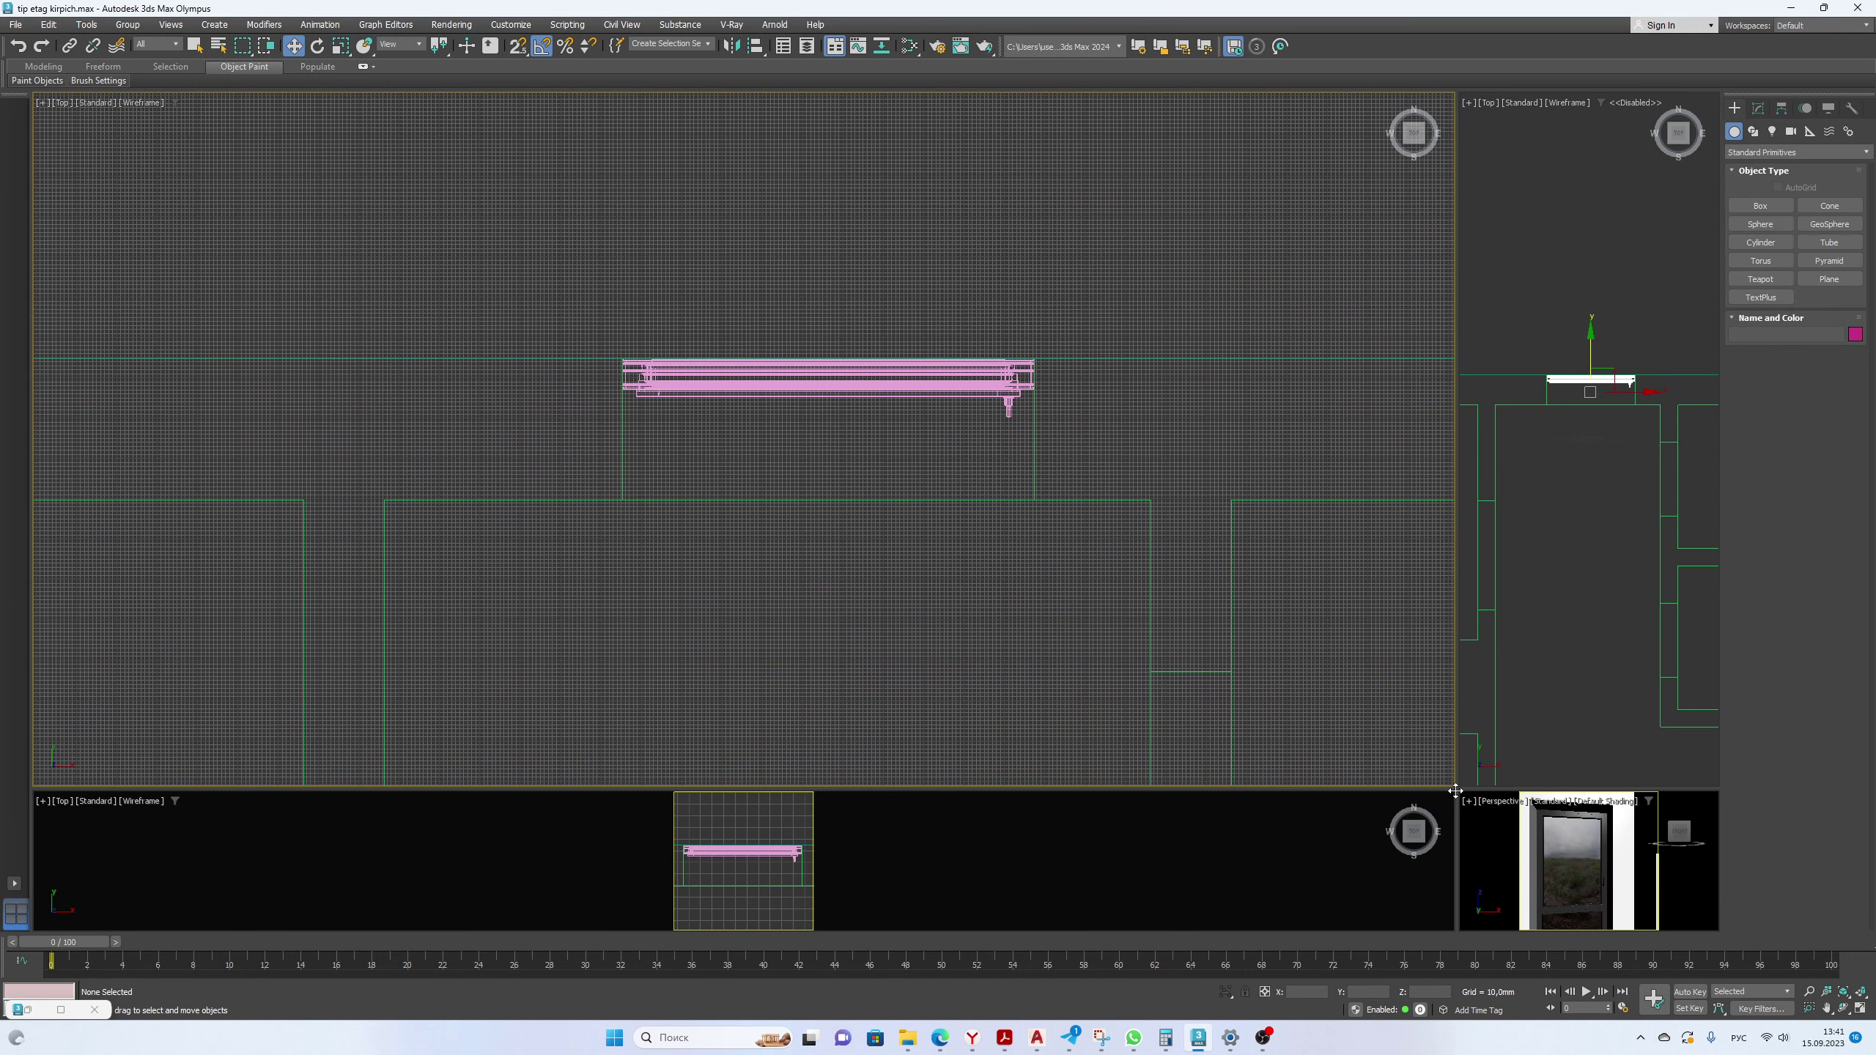
{"action": "left_click_drag", "start_coordinate": [1456, 791], "coordinate": [841, 342]}
{"action": "scroll", "coordinate": [1149, 720], "scroll_direction": "down", "scroll_amount": 2}
{"action": "left_click", "coordinate": [1199, 918]}
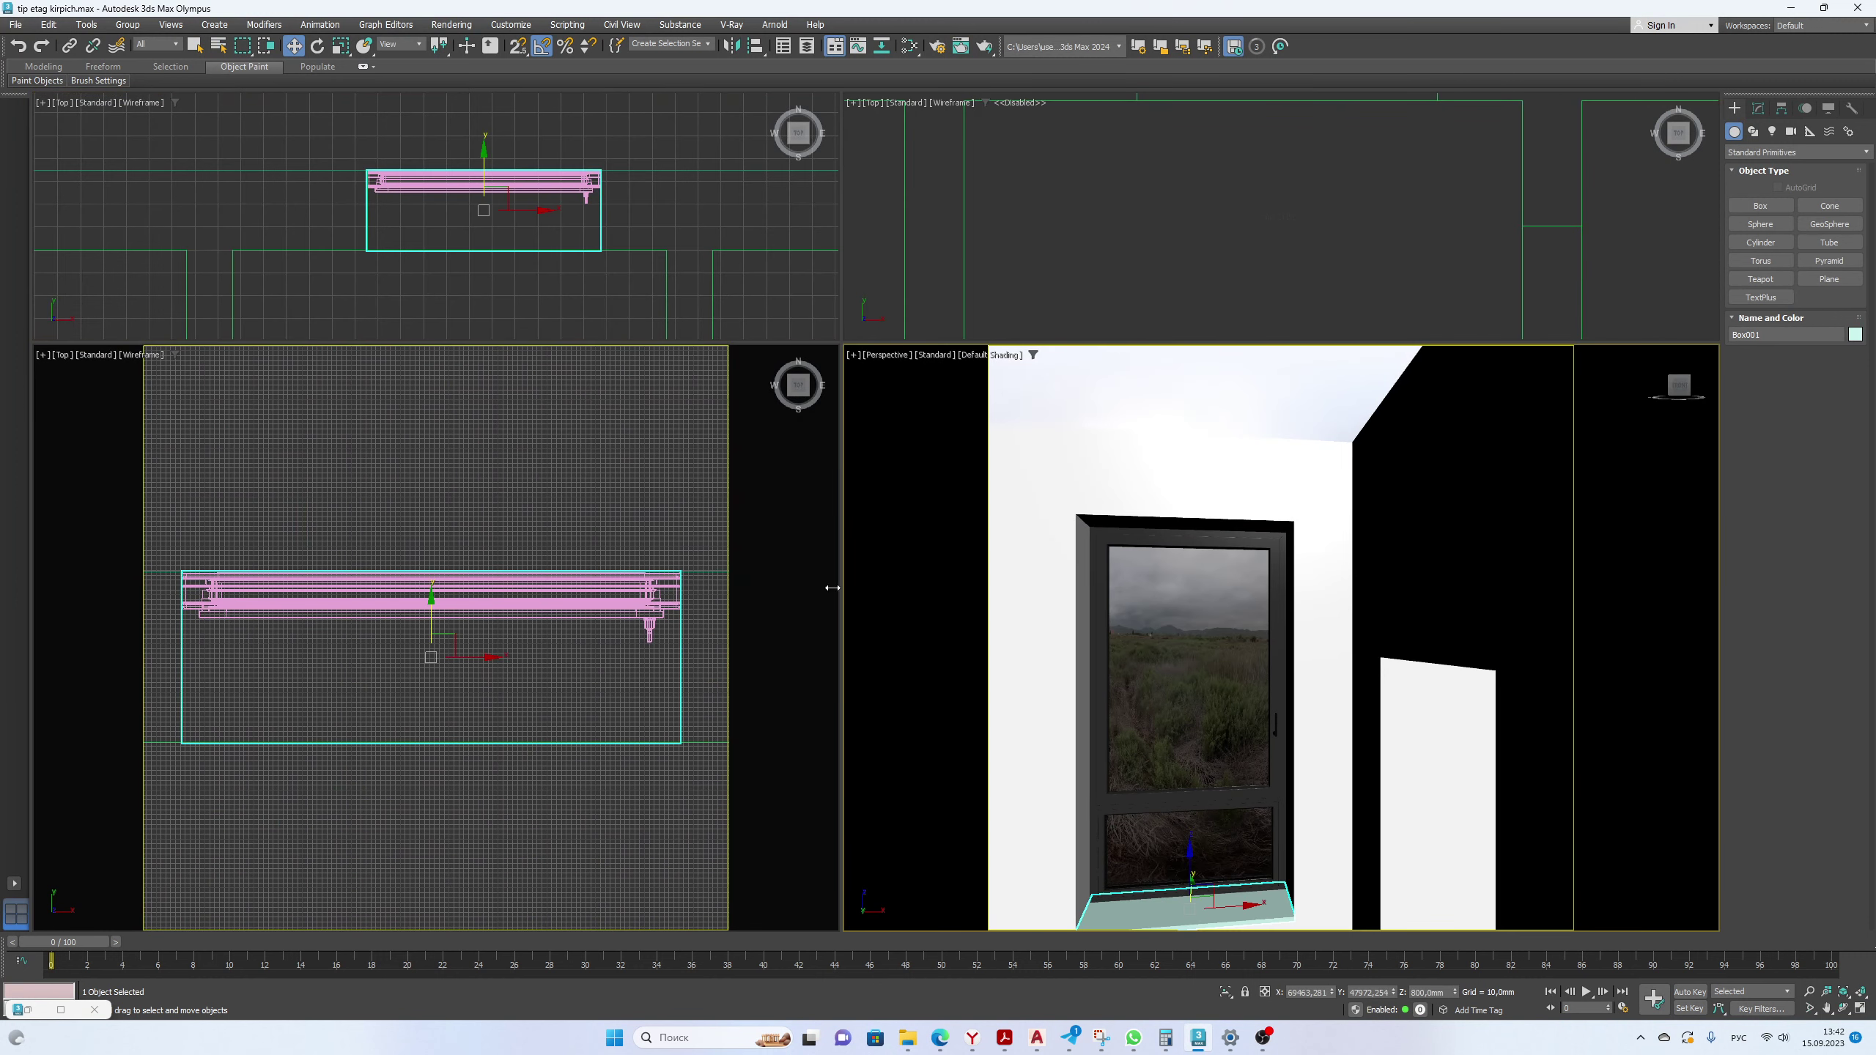
{"action": "left_click_drag", "start_coordinate": [841, 342], "coordinate": [1265, 717]}
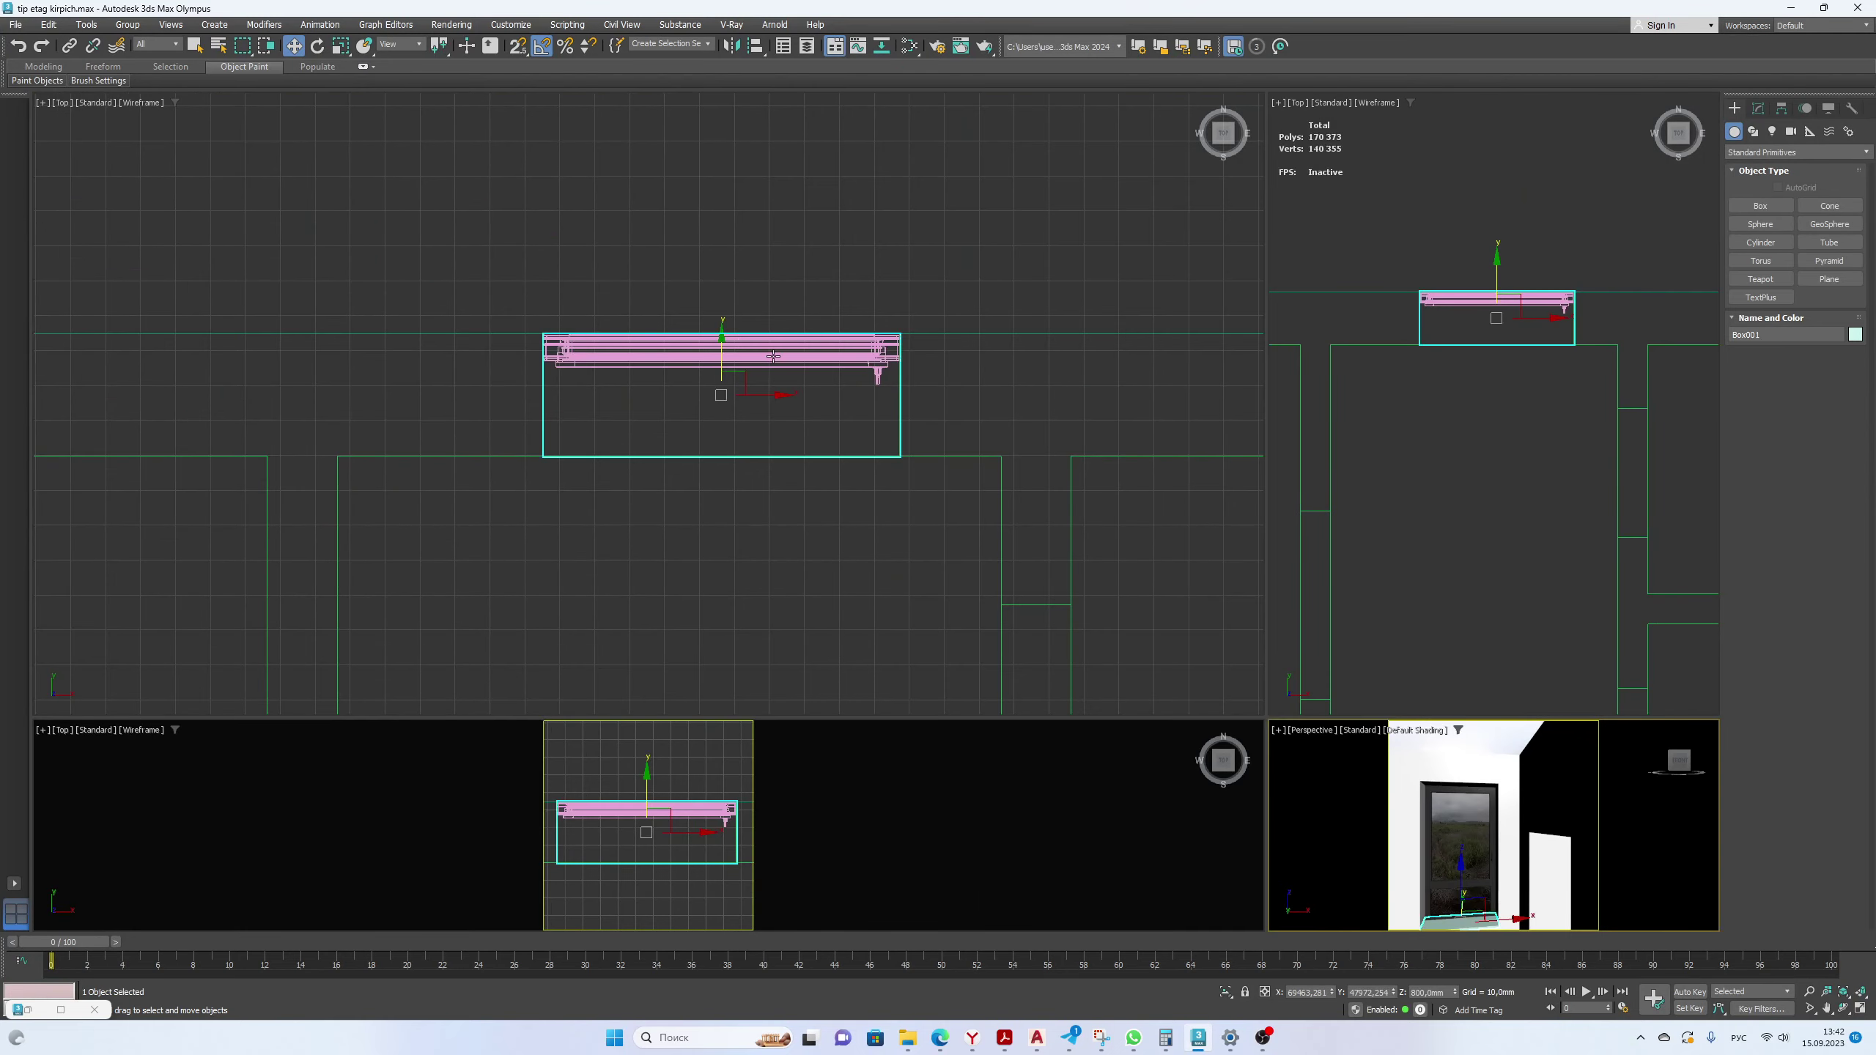
{"action": "scroll", "coordinate": [633, 399], "scroll_direction": "down", "scroll_amount": 5}
{"action": "left_click_drag", "start_coordinate": [633, 400], "coordinate": [961, 399], "text": "shift"}
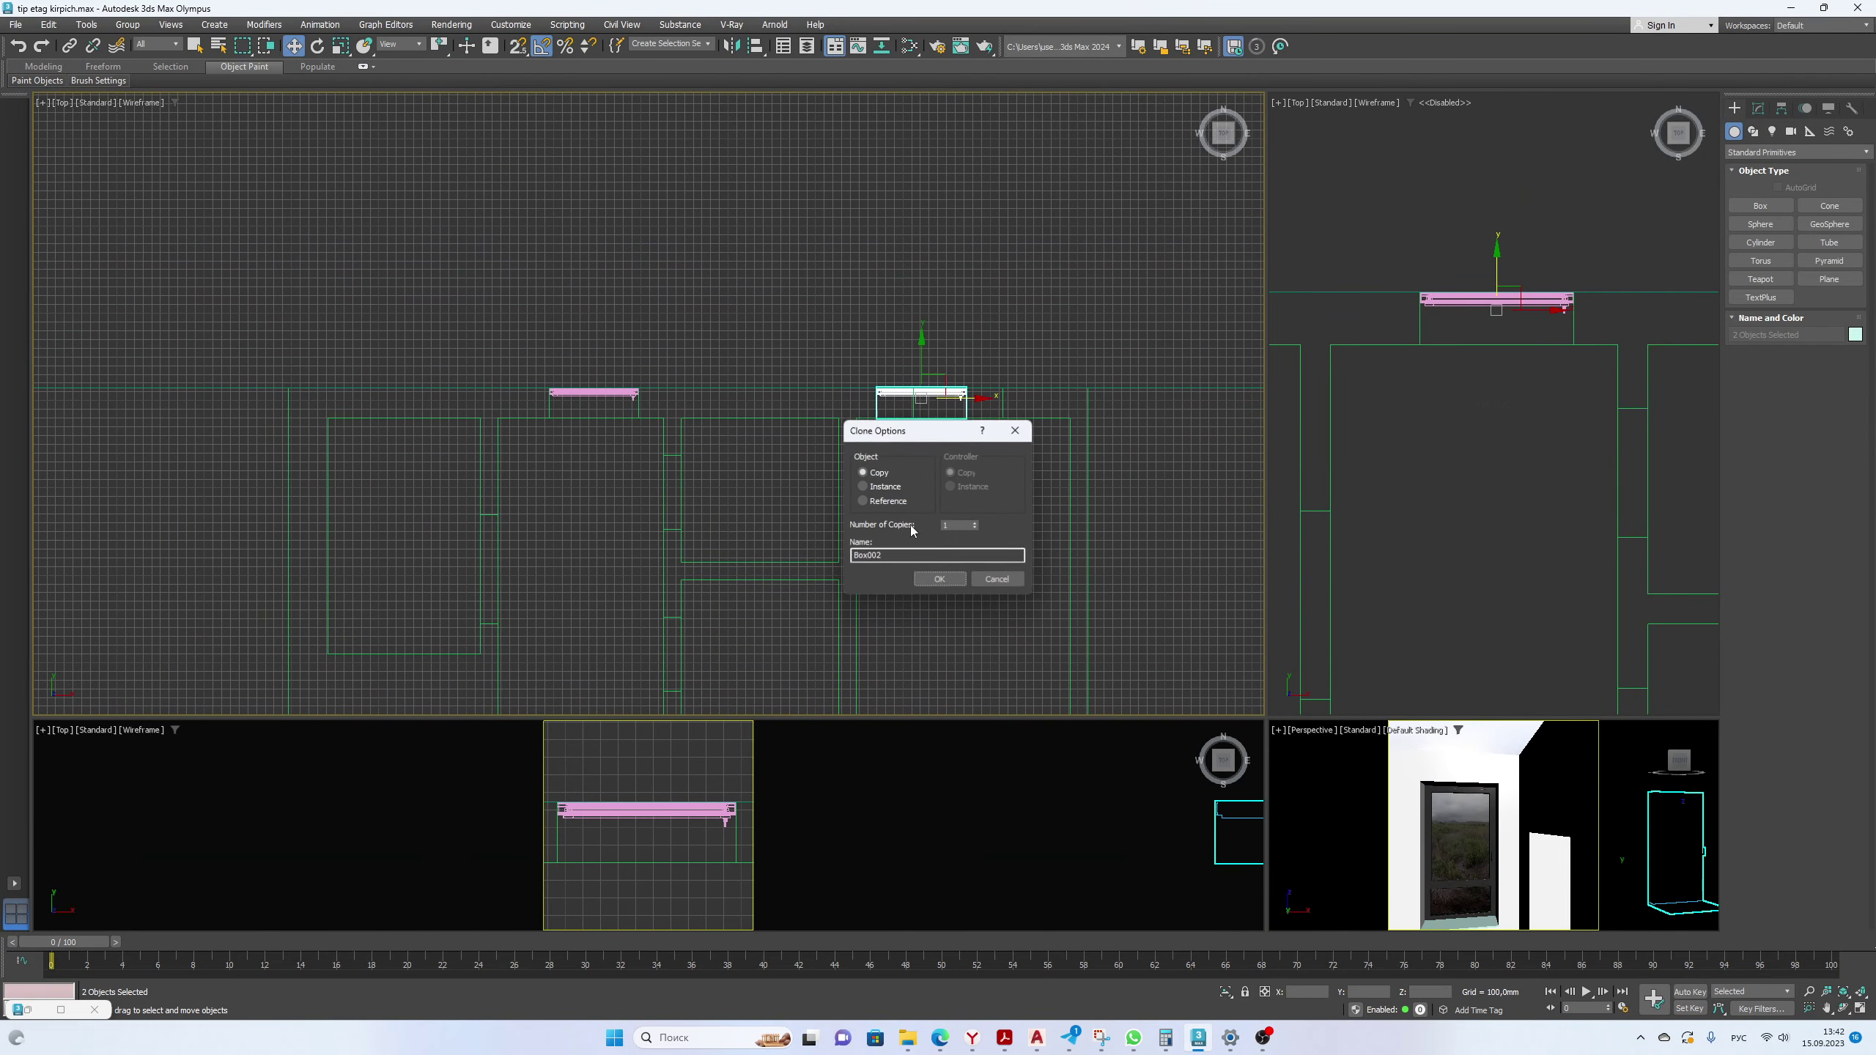
{"action": "left_click", "coordinate": [939, 586]}
Snap the inner corner of the copied sill and window to the matching corner of the second opening.
{"action": "scroll", "coordinate": [1032, 398], "scroll_direction": "up", "scroll_amount": 5}
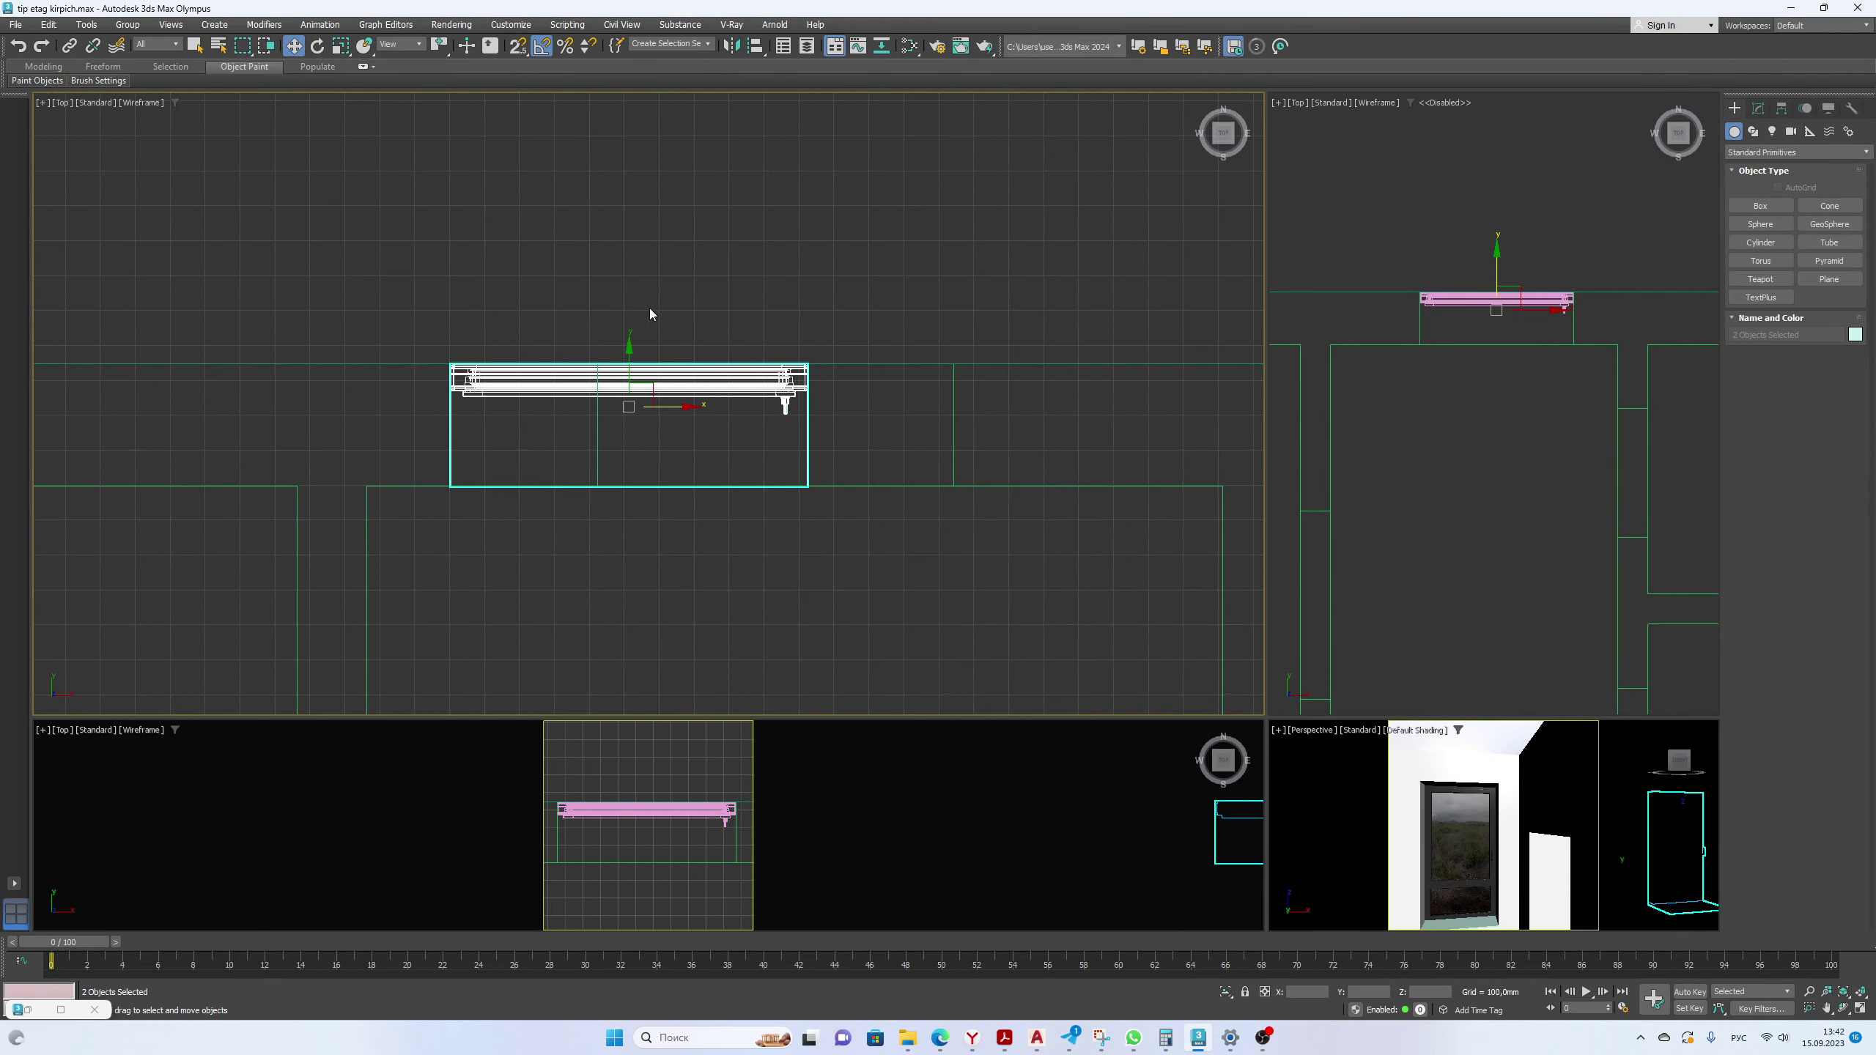
{"action": "left_click", "coordinate": [518, 46]}
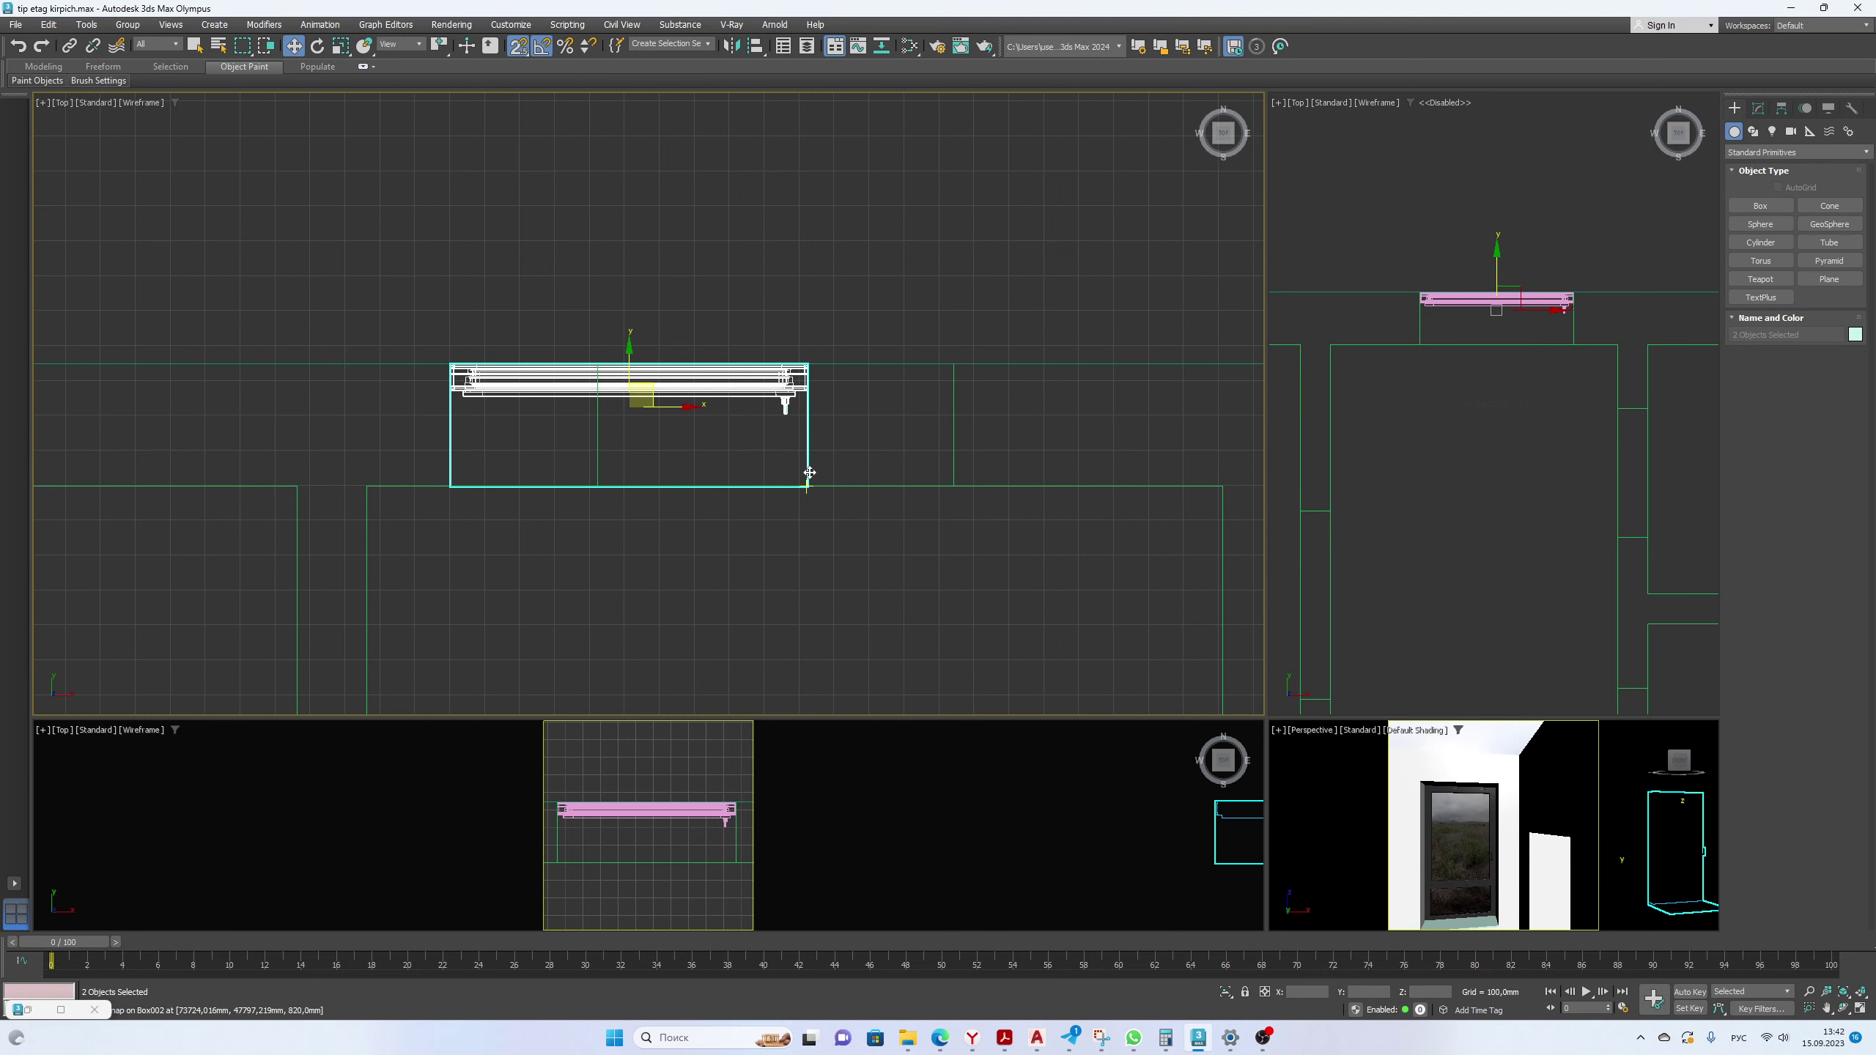
{"action": "left_click_drag", "start_coordinate": [808, 486], "coordinate": [938, 484]}
{"action": "scroll", "coordinate": [620, 440], "scroll_direction": "up", "scroll_amount": 1}
{"action": "left_click", "coordinate": [641, 297]}
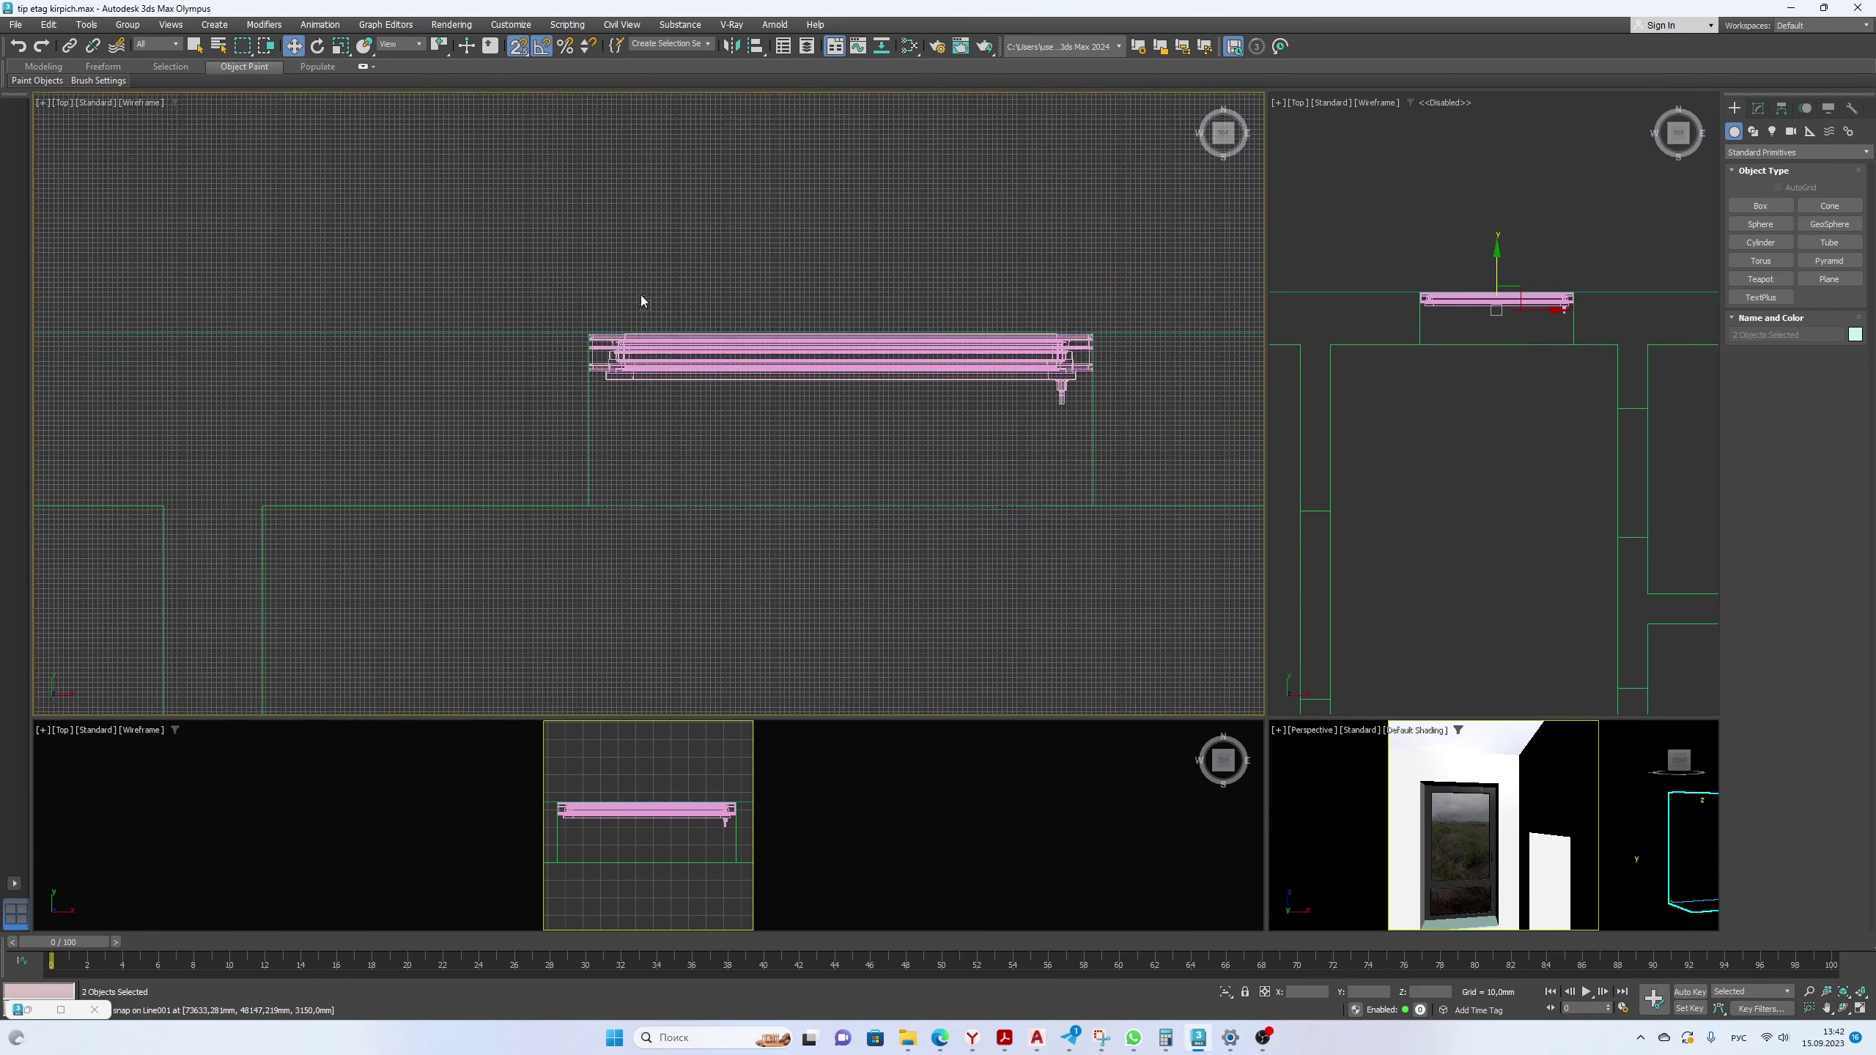
{"action": "scroll", "coordinate": [620, 399], "scroll_direction": "up", "scroll_amount": 6}
{"action": "scroll", "coordinate": [389, 456], "scroll_direction": "down", "scroll_amount": 5}
{"action": "scroll", "coordinate": [1211, 473], "scroll_direction": "up", "scroll_amount": 8}
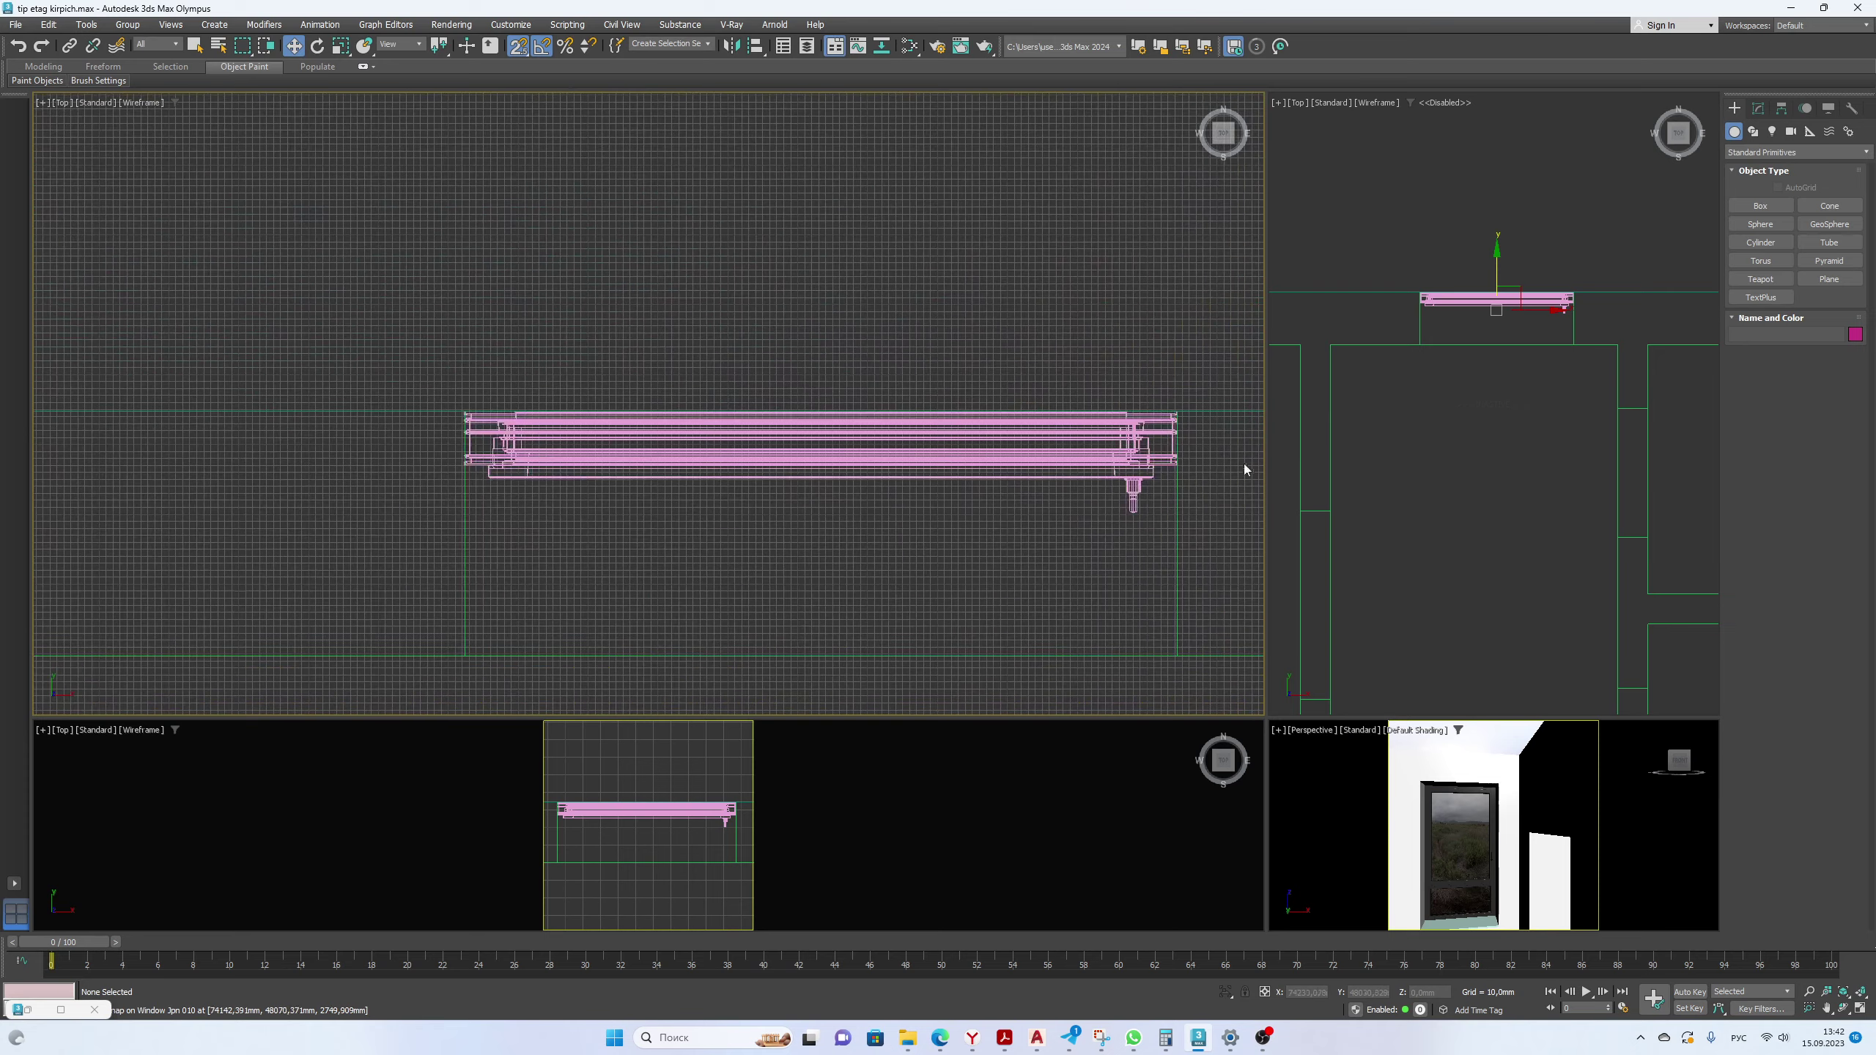
{"action": "scroll", "coordinate": [1178, 484], "scroll_direction": "down", "scroll_amount": 8}
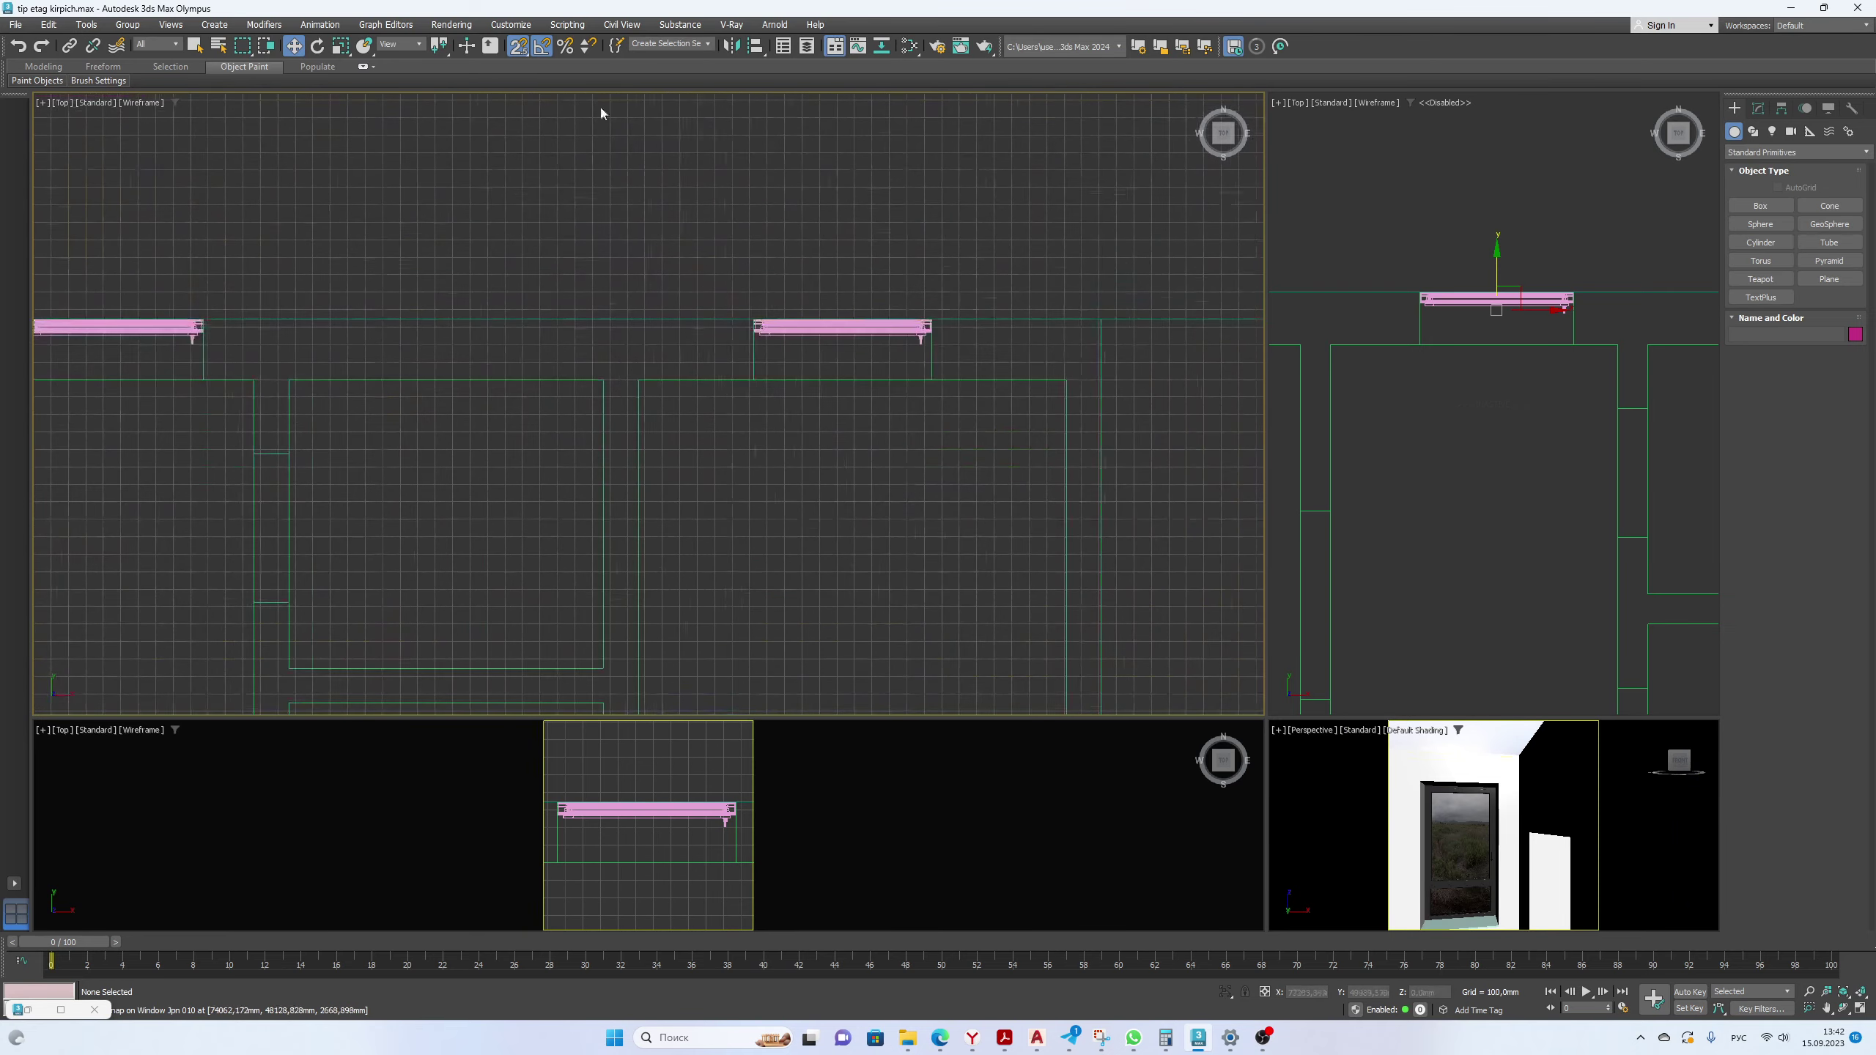
Unhide the floor plan drawing that underlies the floor model.
{"action": "scroll", "coordinate": [920, 228], "scroll_direction": "down", "scroll_amount": 6}
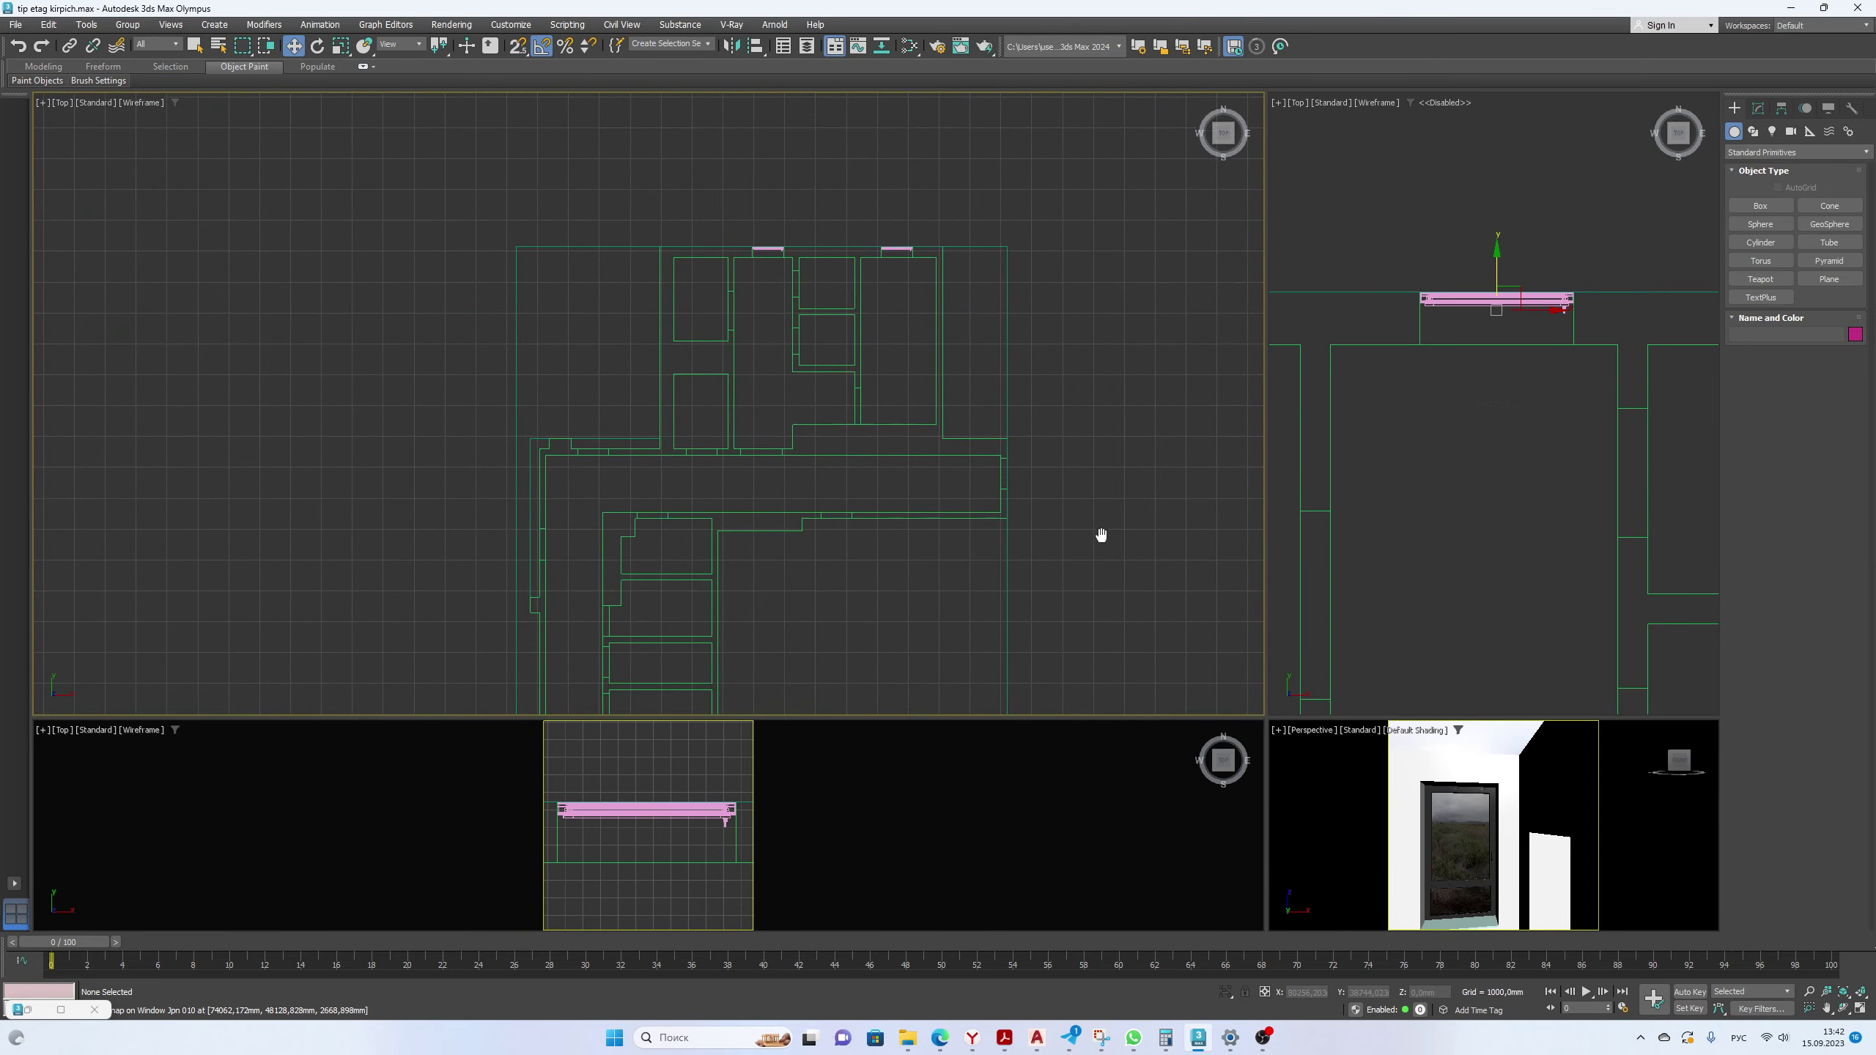
{"action": "middle_click_drag", "start_coordinate": [1098, 532], "coordinate": [1123, 336]}
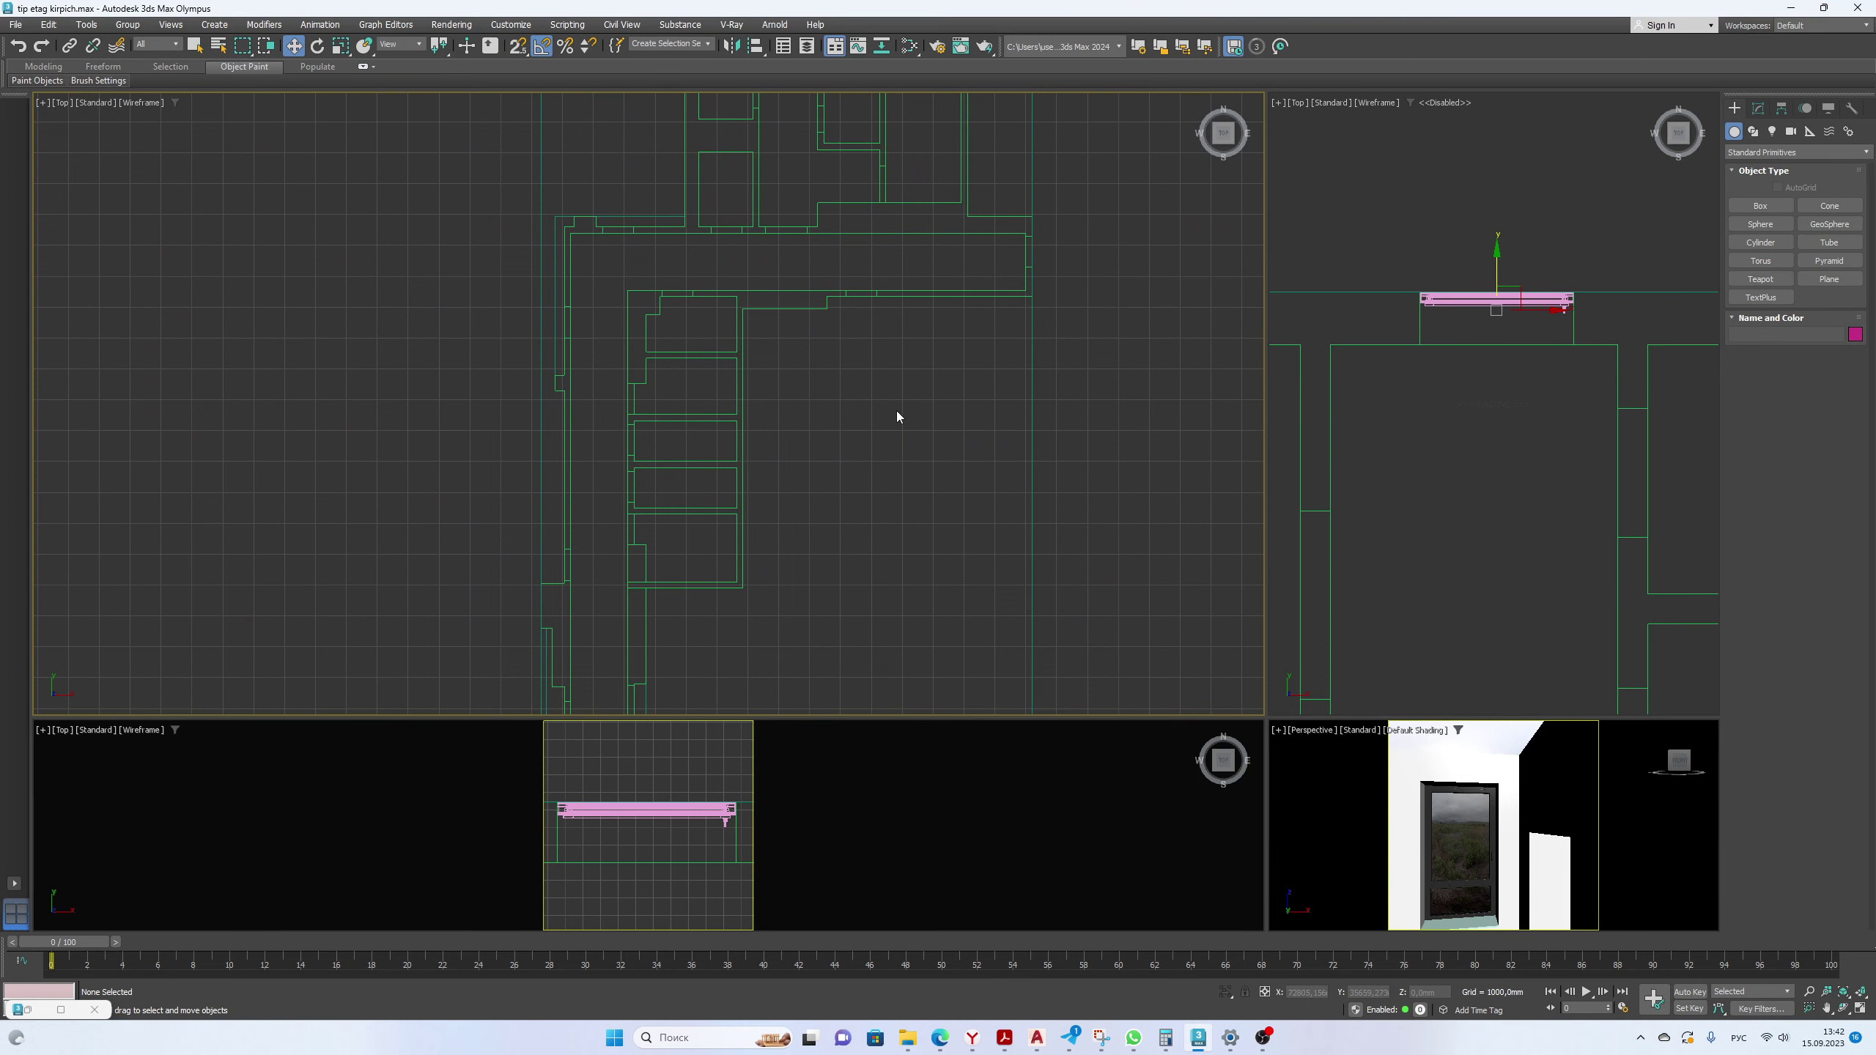
{"action": "middle_click_drag", "start_coordinate": [897, 411], "coordinate": [850, 579]}
{"action": "scroll", "coordinate": [850, 485], "scroll_direction": "down", "scroll_amount": 3}
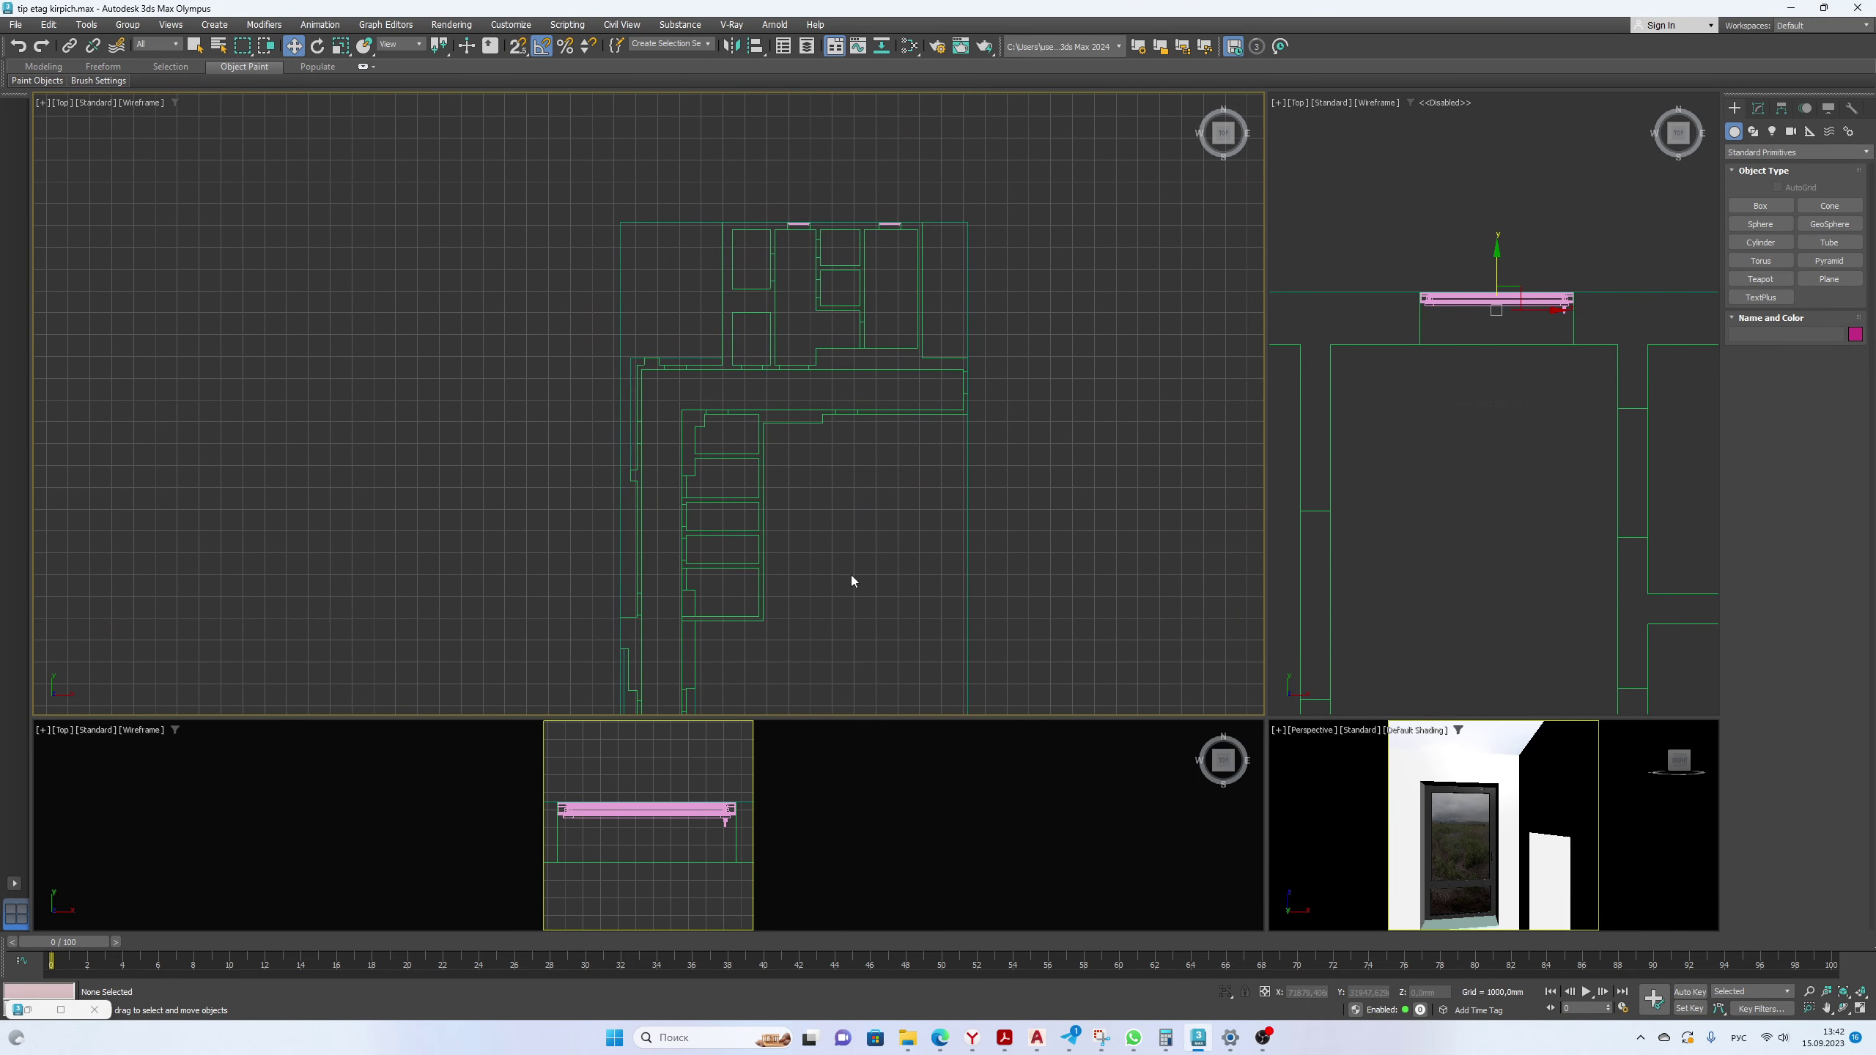
{"action": "right_click", "coordinate": [1018, 380]}
{"action": "left_click", "coordinate": [1056, 315]}
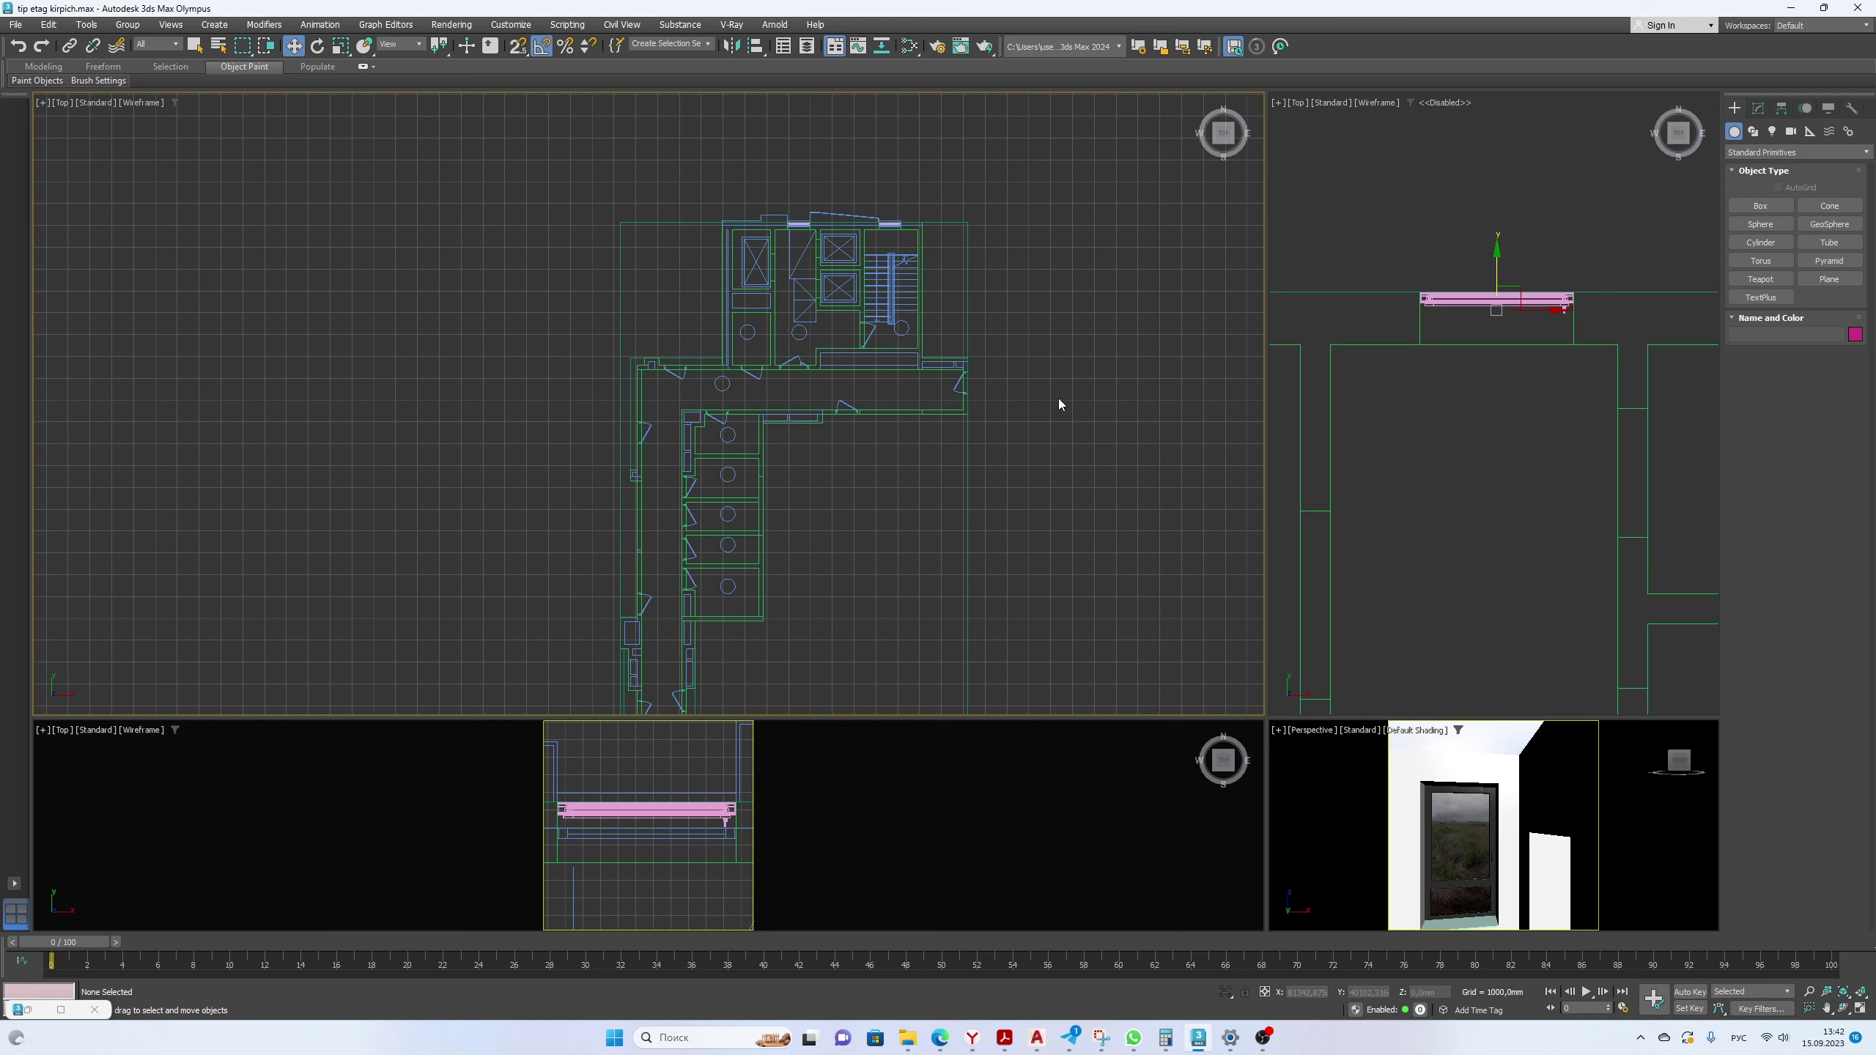
{"action": "mouse_move", "coordinate": [1081, 612]}
{"action": "middle_mouse_down"}
{"action": "mouse_move", "coordinate": [1094, 435]}
{"action": "mouse_move", "coordinate": [1082, 607]}
{"action": "middle_mouse_up"}
{"action": "scroll", "coordinate": [857, 233], "scroll_direction": "up", "scroll_amount": 3}
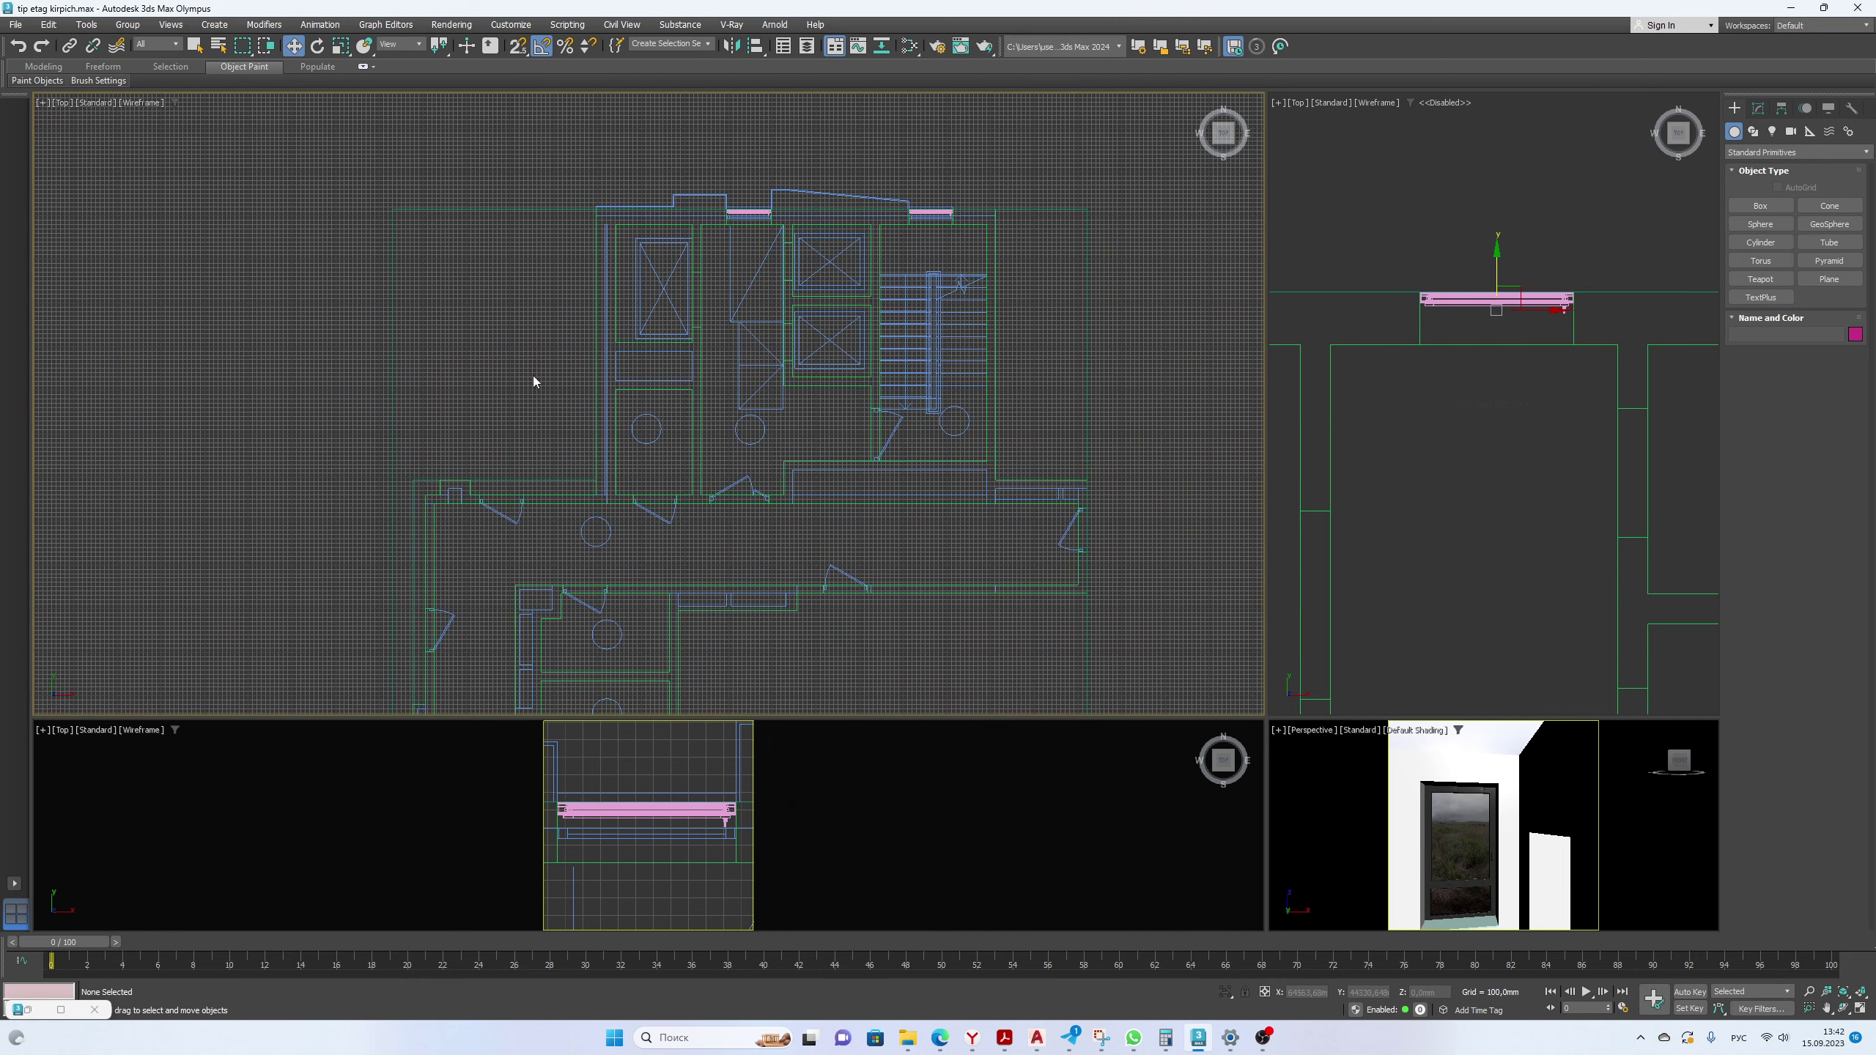
Select the leftover row of ready-made window models lying away from the floor model, check it in the perspective view, and delete it.
{"action": "scroll", "coordinate": [549, 377], "scroll_direction": "down", "scroll_amount": 8}
{"action": "scroll", "coordinate": [687, 399], "scroll_direction": "down", "scroll_amount": 2}
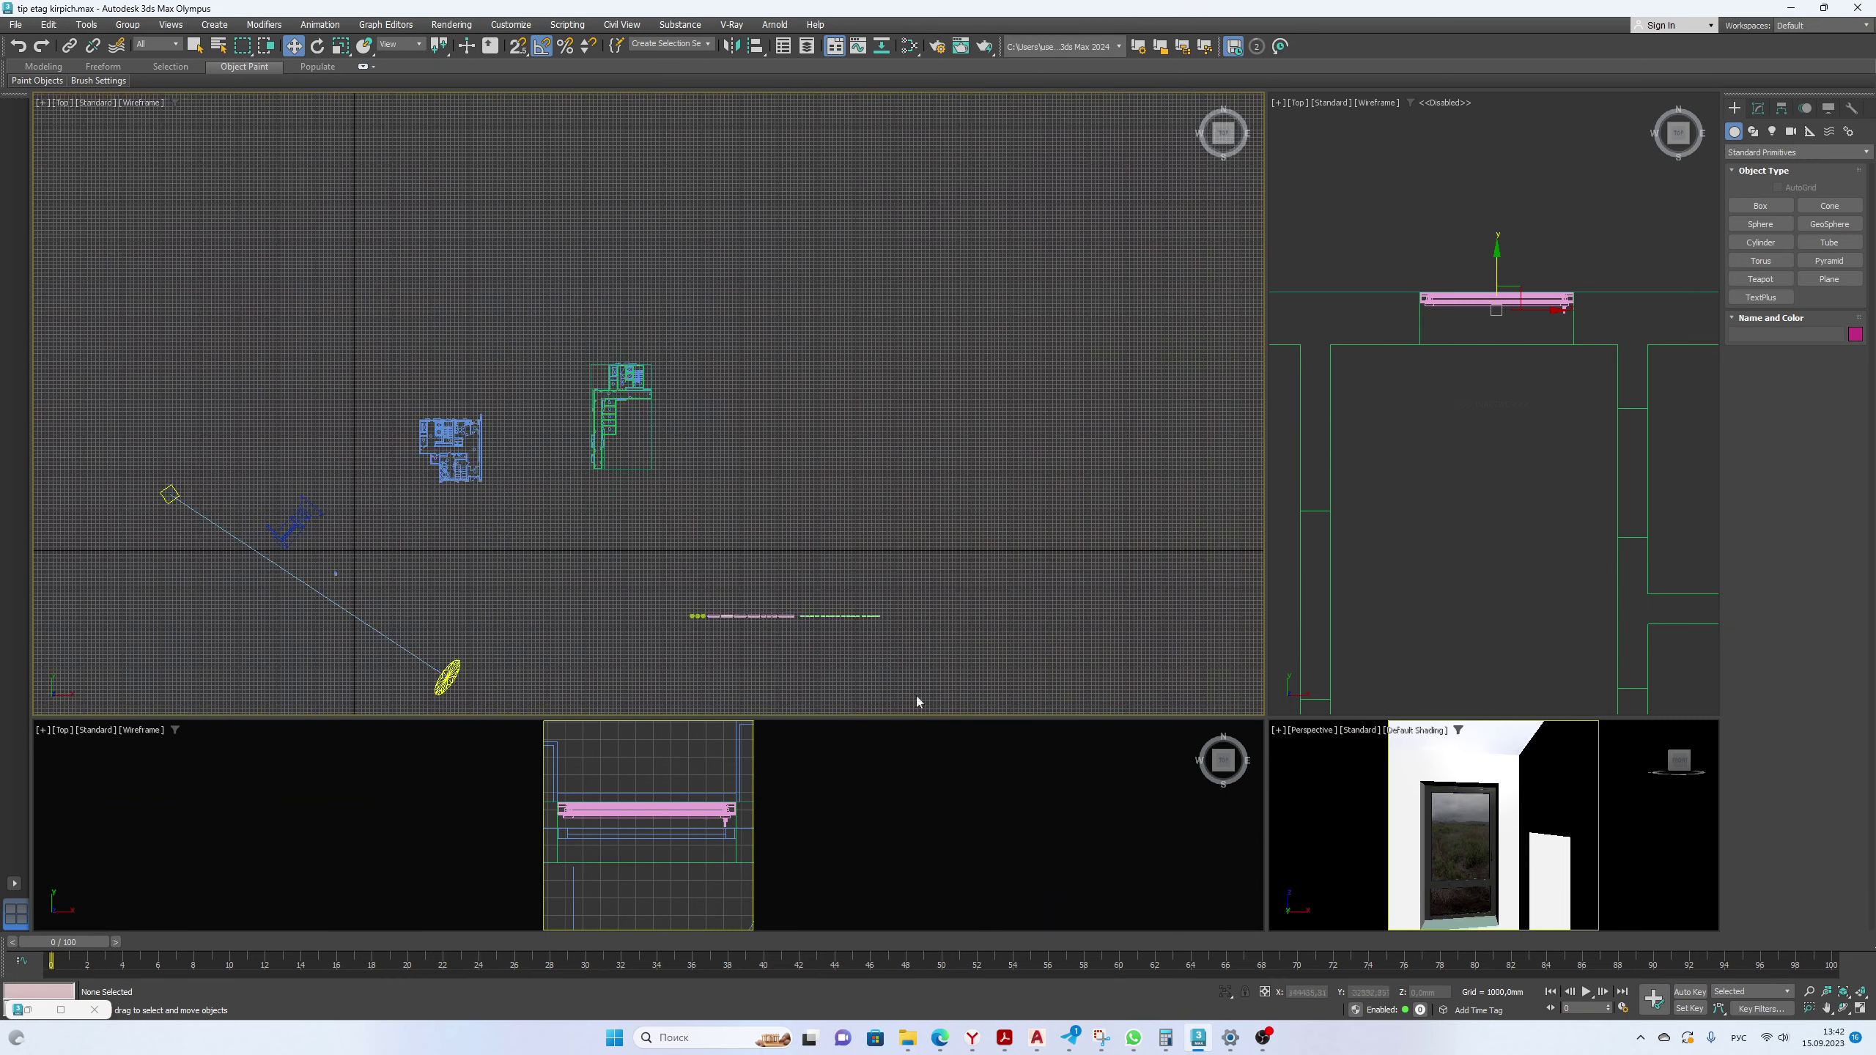
{"action": "left_click_drag", "start_coordinate": [628, 595], "coordinate": [632, 596]}
{"action": "left_click_drag", "start_coordinate": [800, 618], "coordinate": [844, 389]}
{"action": "scroll", "coordinate": [840, 388], "scroll_direction": "up", "scroll_amount": 7}
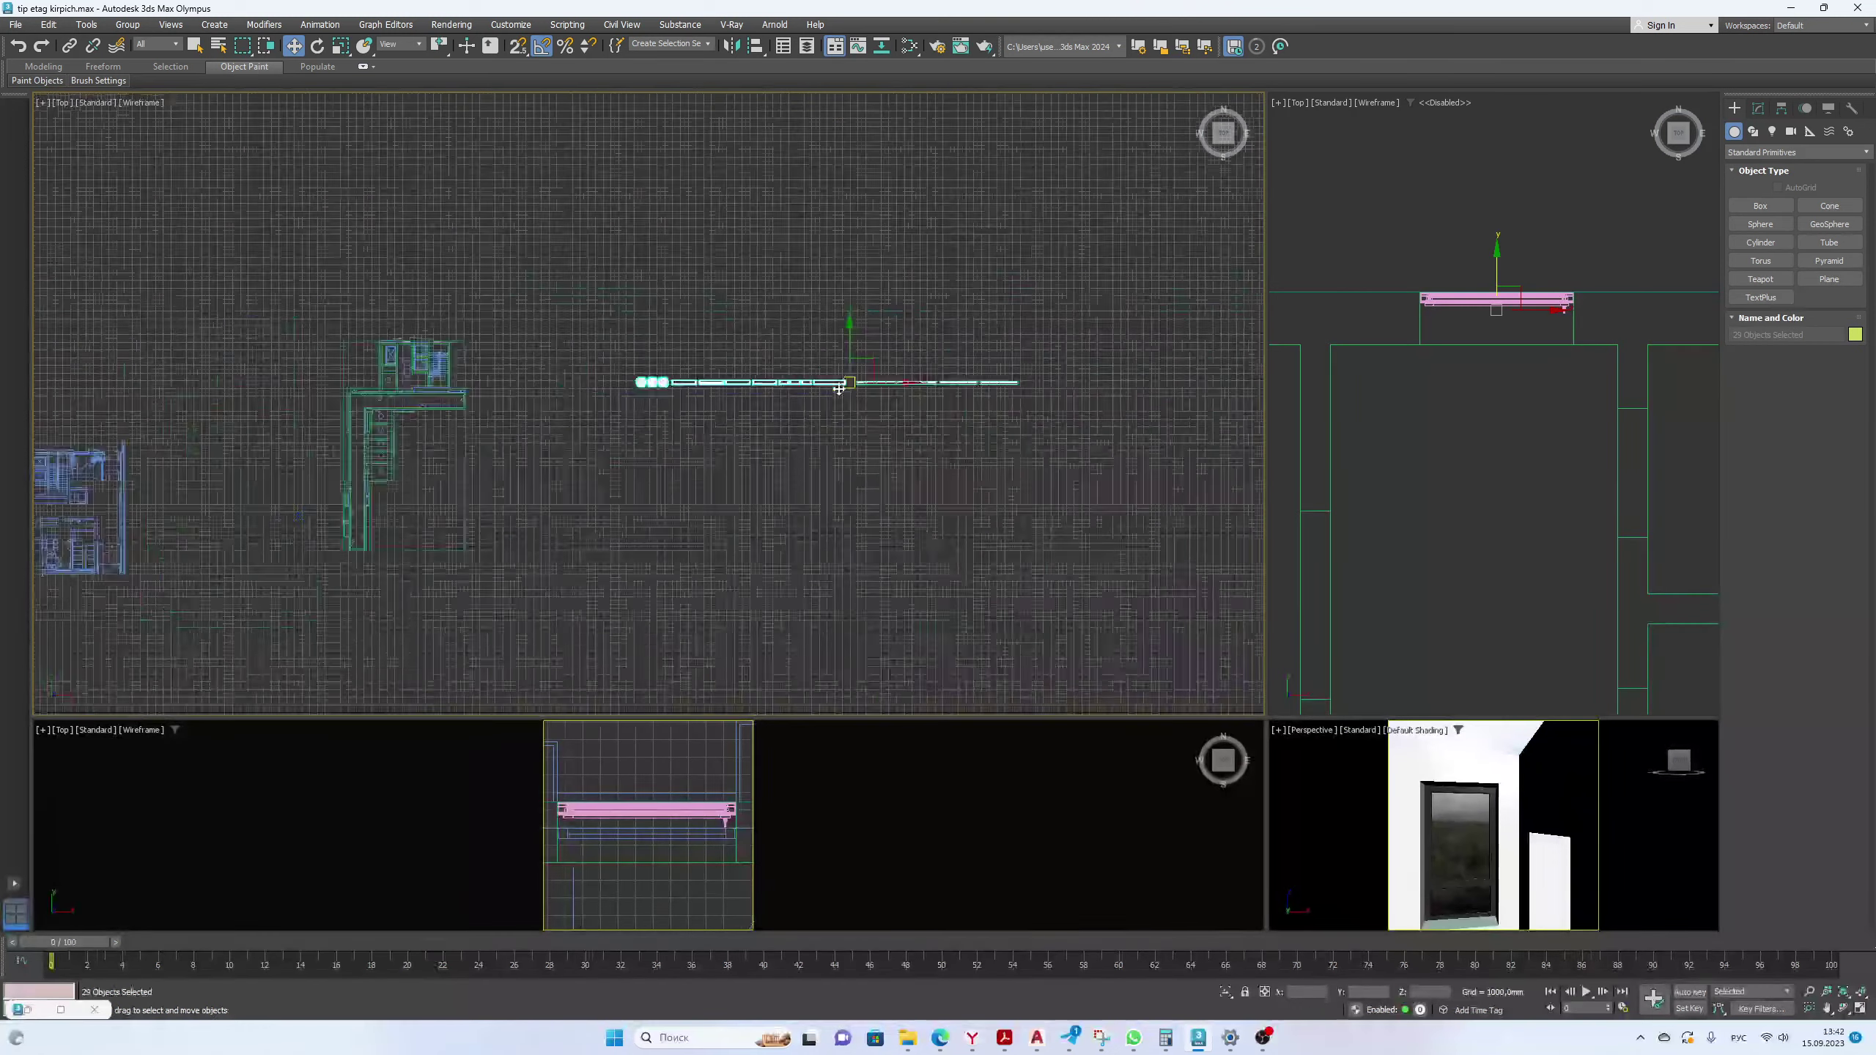
{"action": "left_click_drag", "start_coordinate": [625, 216], "coordinate": [625, 216]}
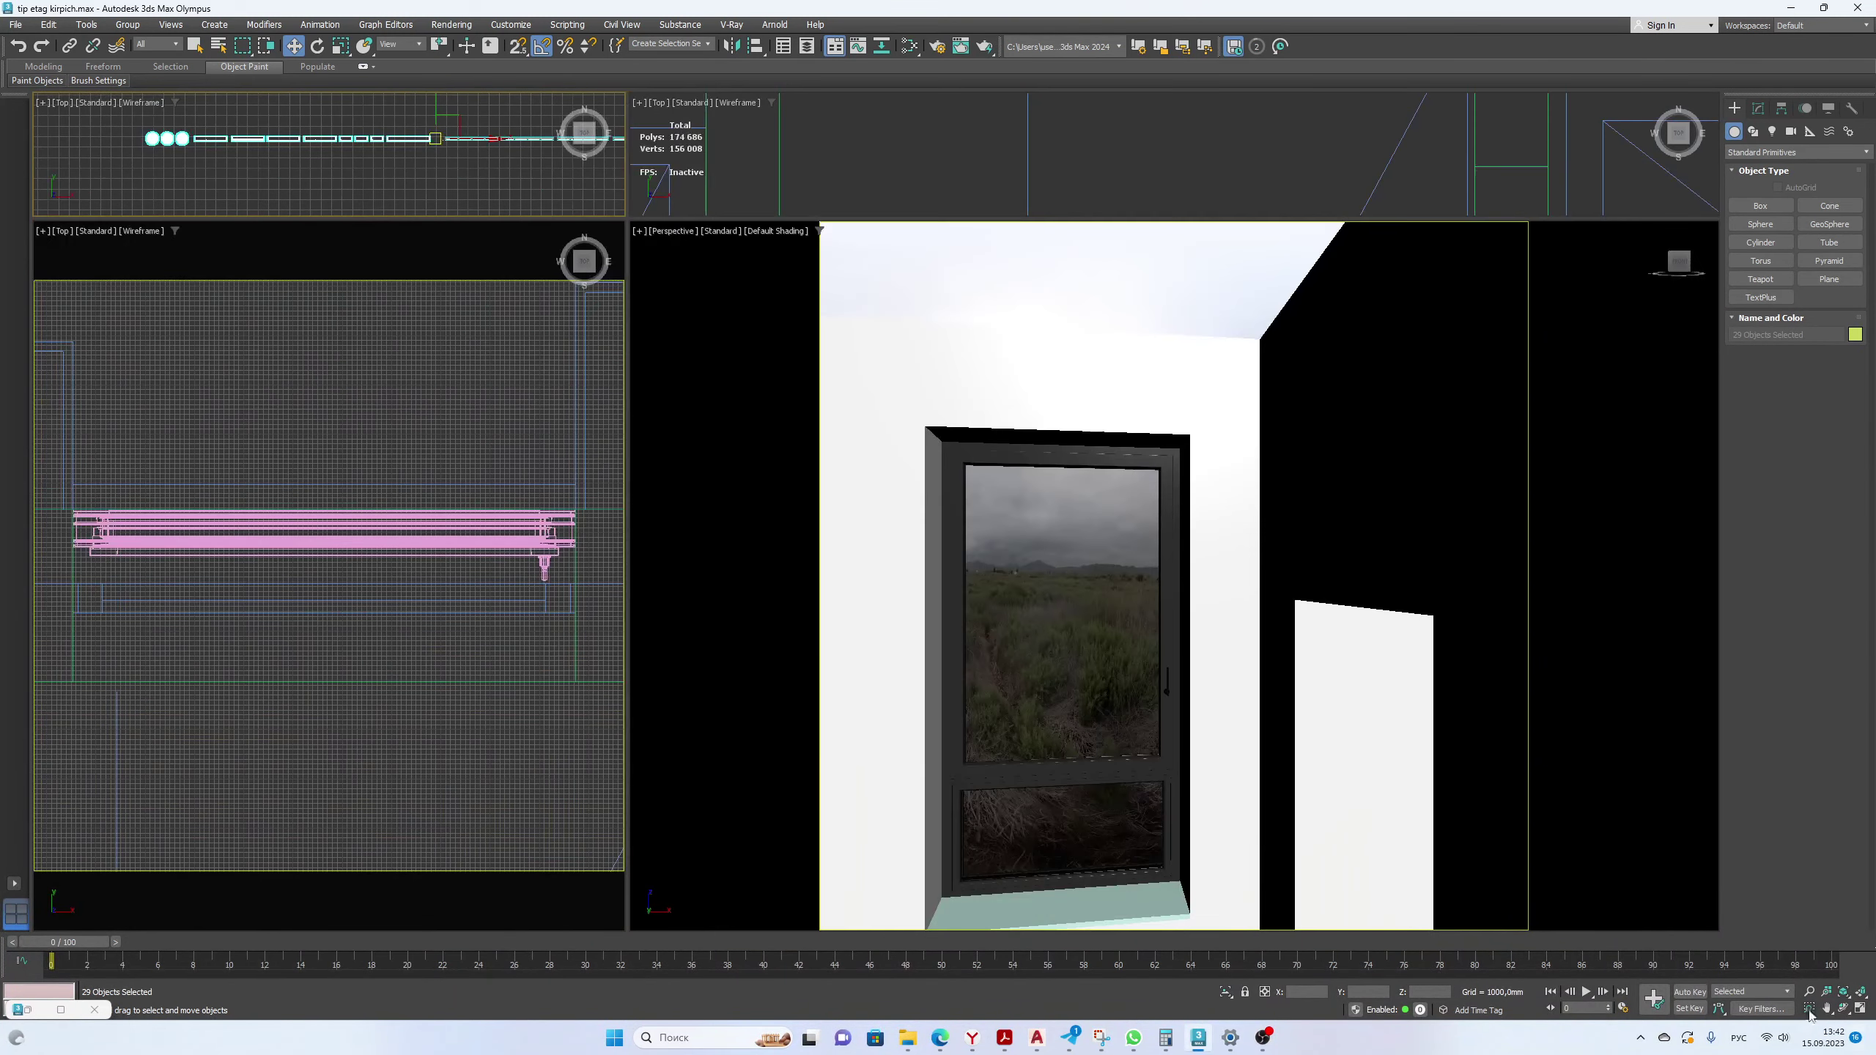
{"action": "left_click", "coordinate": [1863, 995]}
{"action": "left_click", "coordinate": [1844, 1008]}
{"action": "left_click_drag", "start_coordinate": [1218, 585], "coordinate": [1050, 623]}
{"action": "scroll", "coordinate": [1050, 623], "scroll_direction": "down", "scroll_amount": 5}
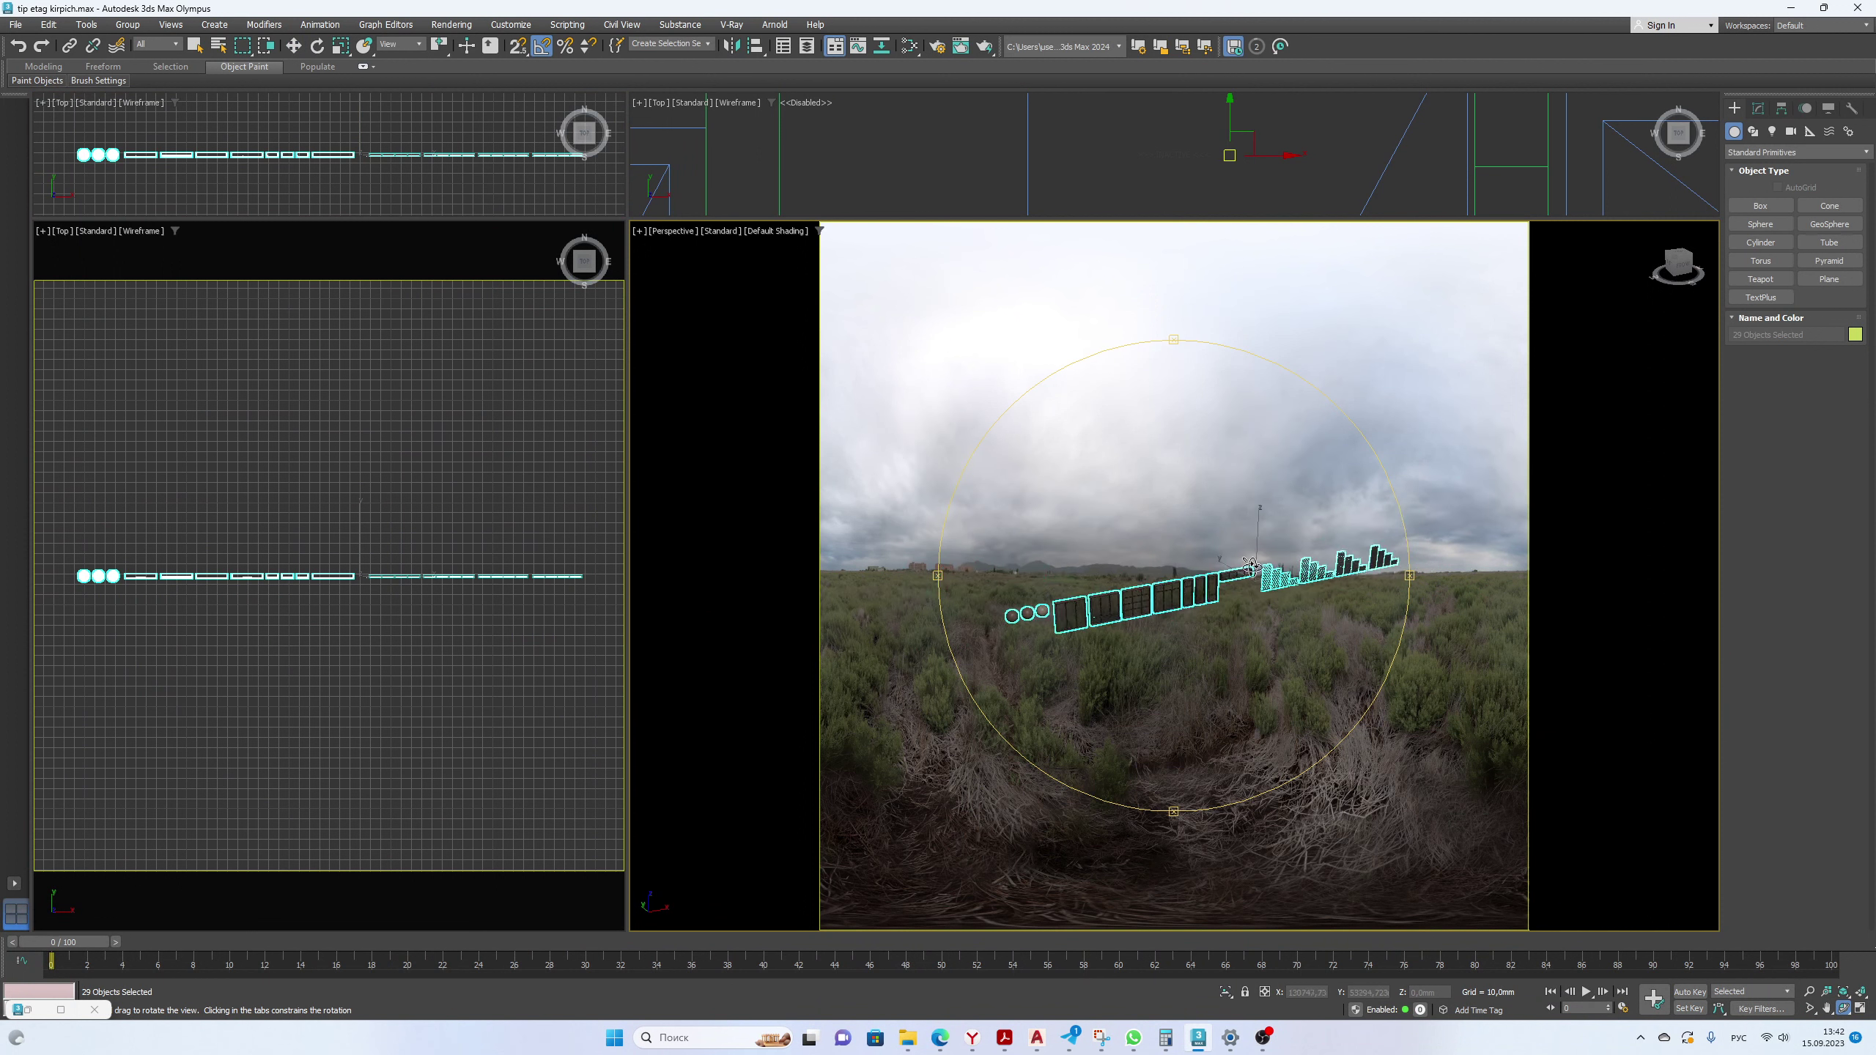
{"action": "left_click", "coordinate": [293, 47]}
{"action": "key", "text": "Delete"}
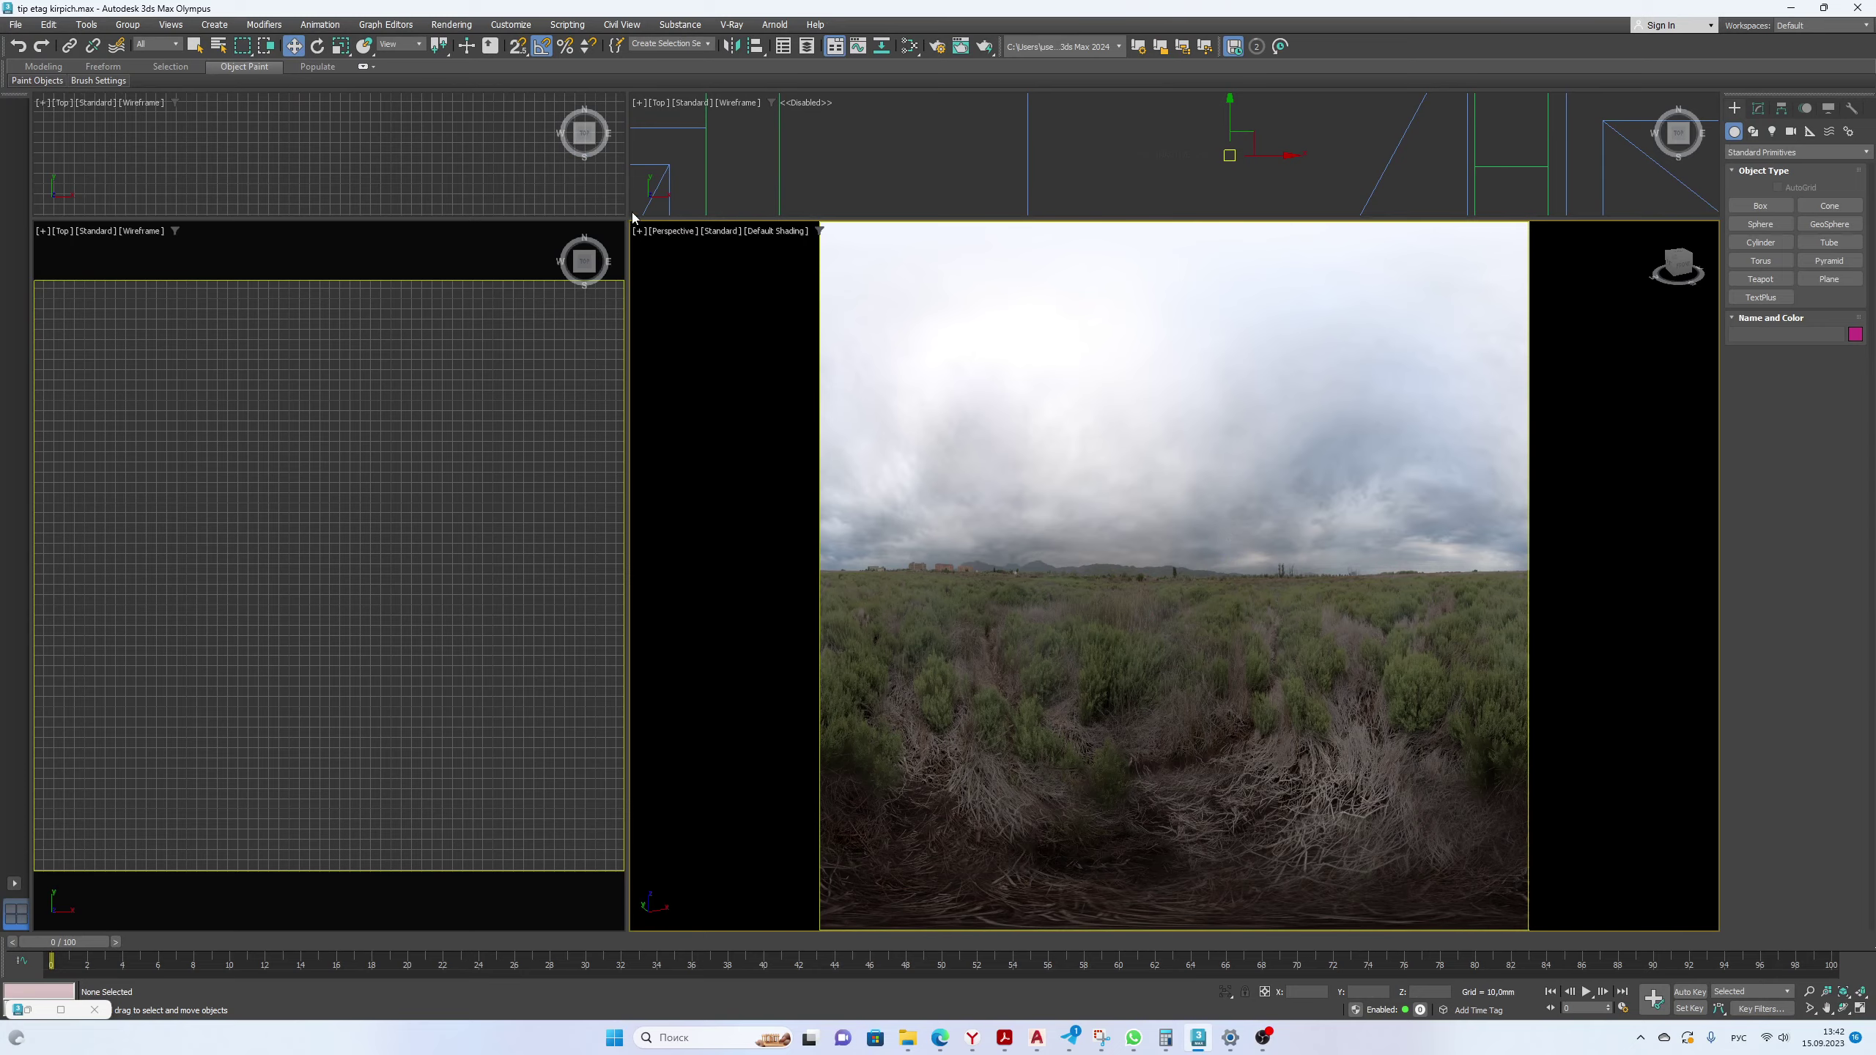
Move the original window inward within its opening to match the window position on the floor plan drawing.
{"action": "left_click_drag", "start_coordinate": [628, 218], "coordinate": [1510, 856]}
{"action": "scroll", "coordinate": [923, 563], "scroll_direction": "down", "scroll_amount": 3}
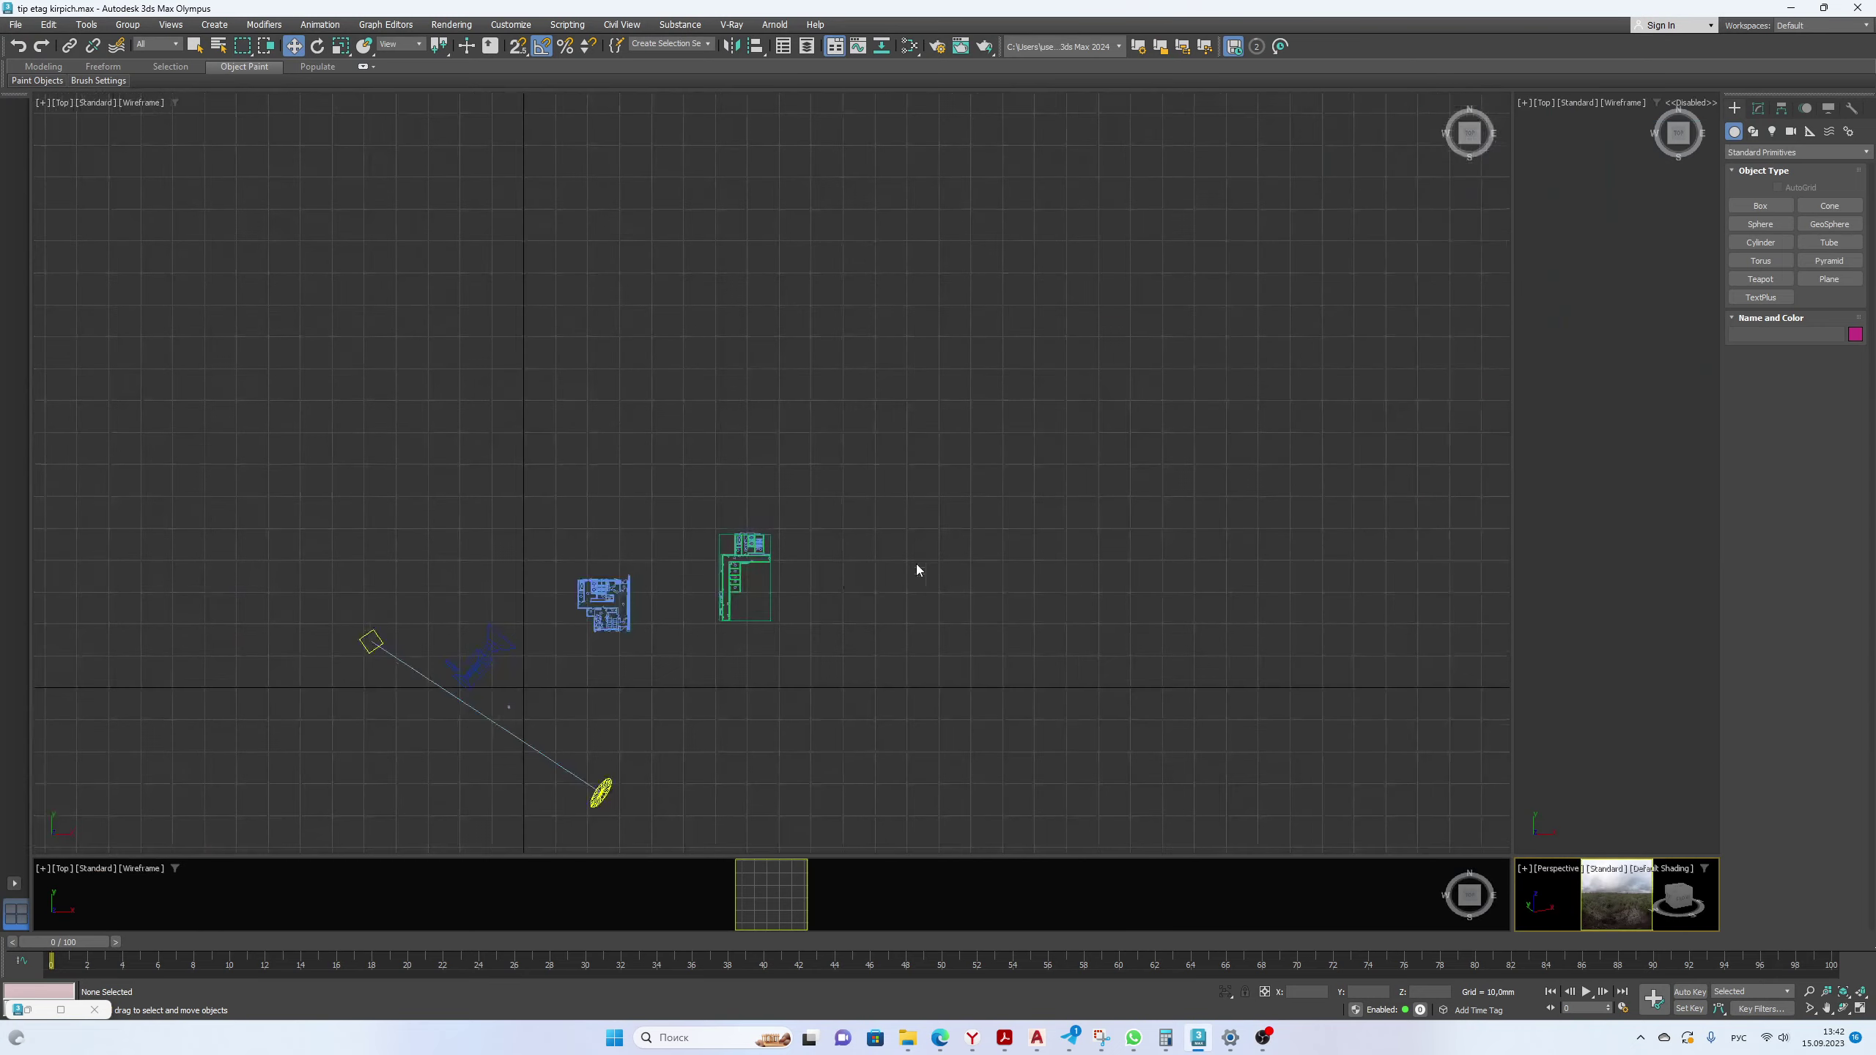
{"action": "scroll", "coordinate": [736, 567], "scroll_direction": "up", "scroll_amount": 5}
{"action": "scroll", "coordinate": [737, 569], "scroll_direction": "up", "scroll_amount": 10}
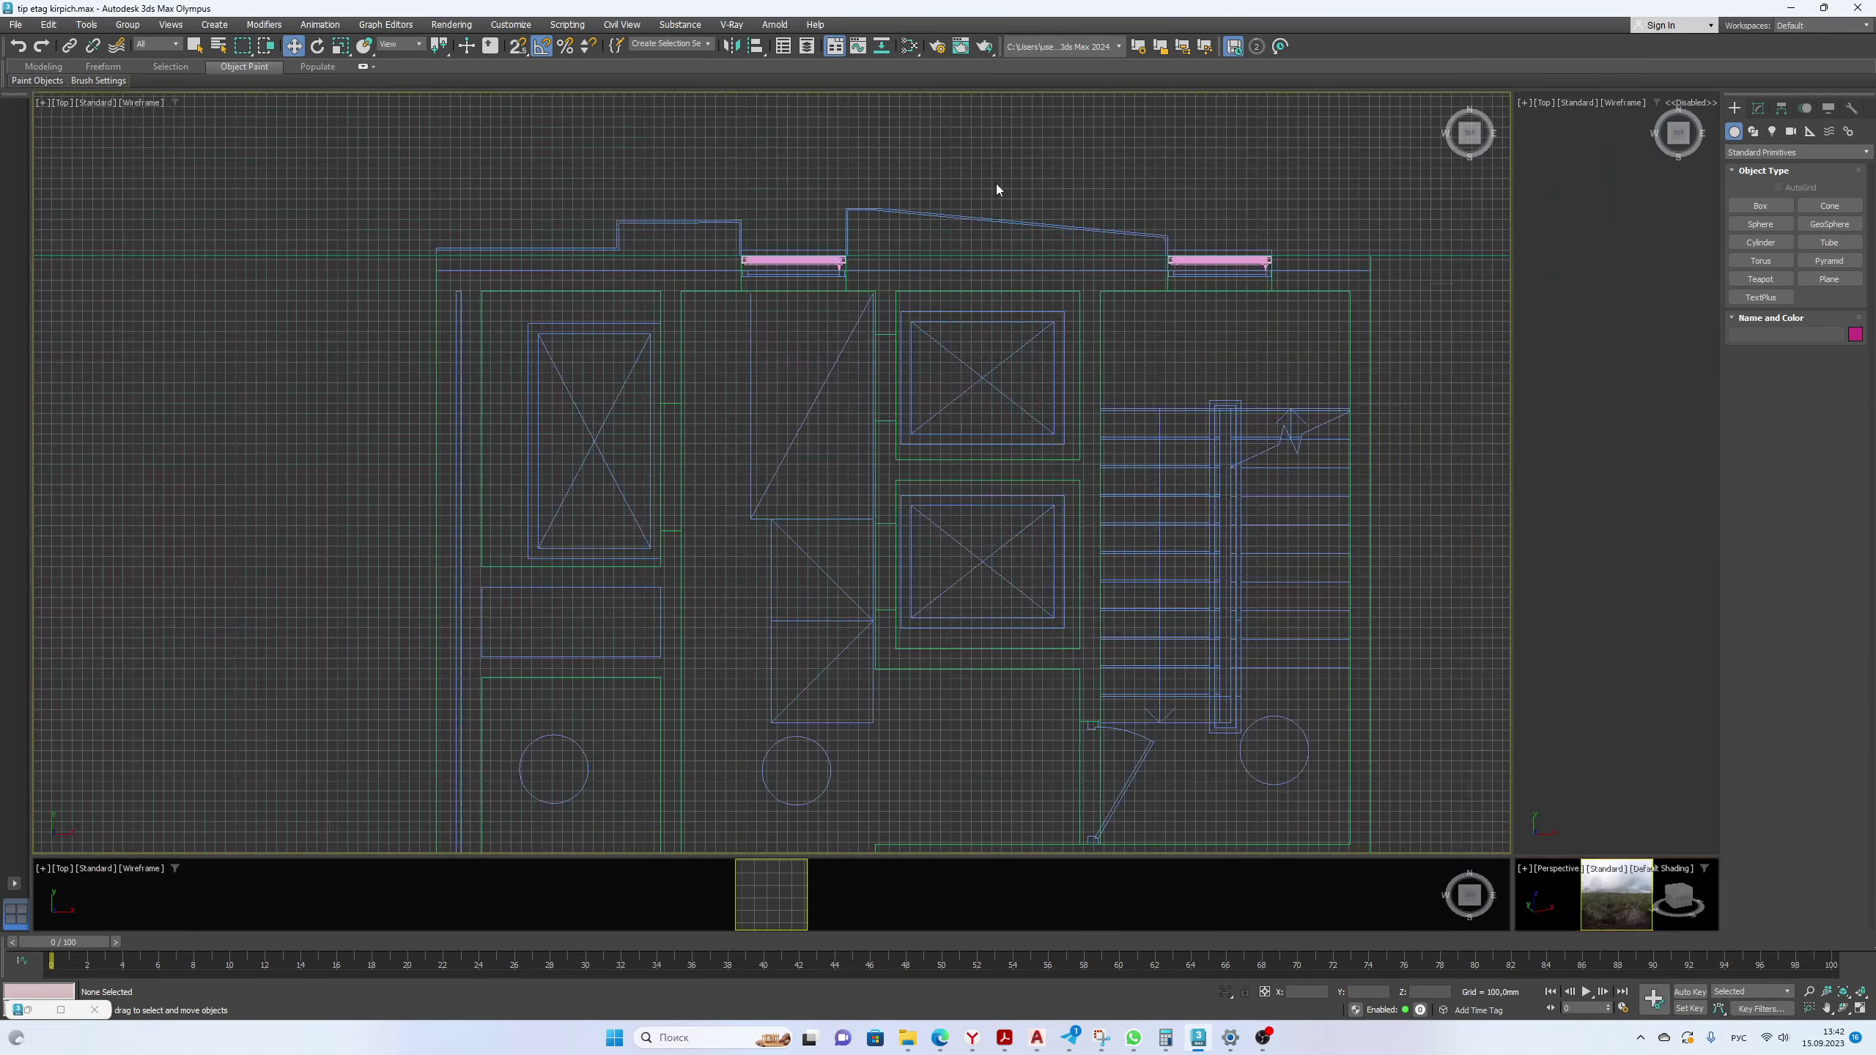
{"action": "scroll", "coordinate": [799, 222], "scroll_direction": "up", "scroll_amount": 5}
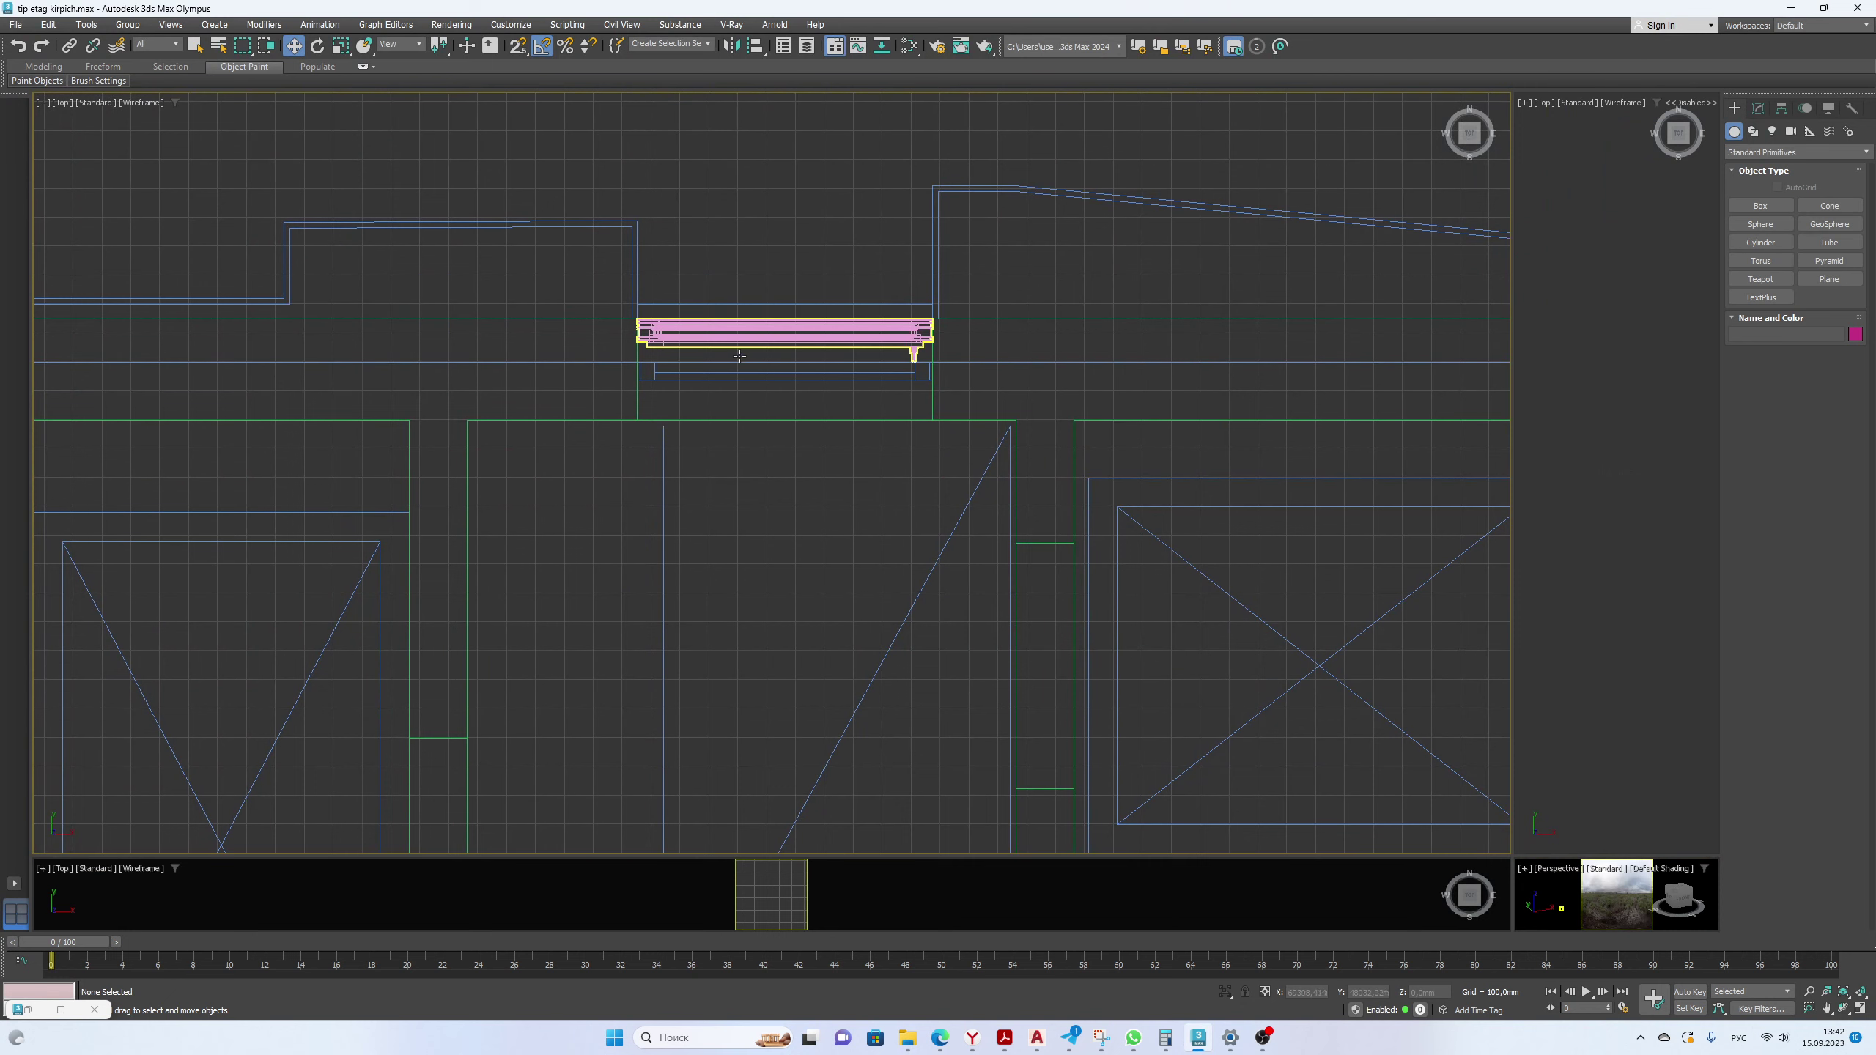
{"action": "left_click", "coordinate": [715, 353]}
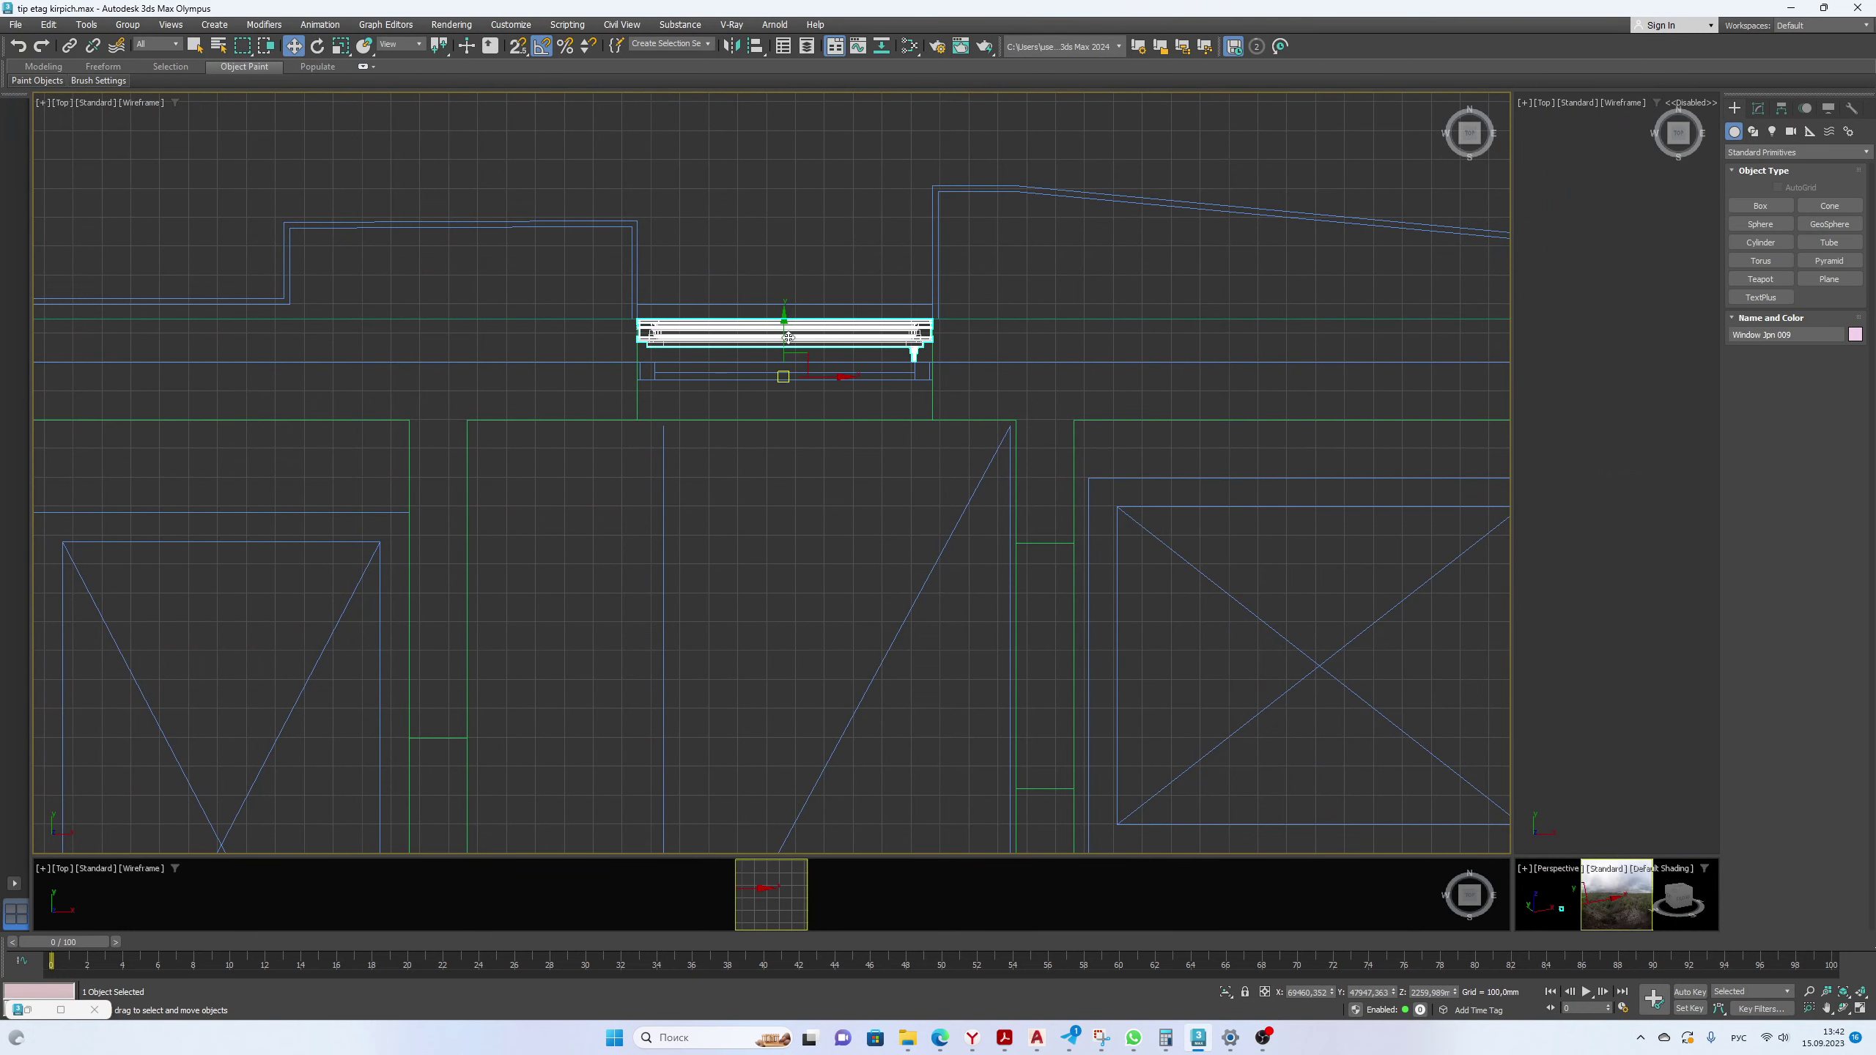
{"action": "left_click_drag", "start_coordinate": [788, 337], "coordinate": [776, 377]}
Move the copied window in the second opening inward to match its position on the floor plan drawing.
{"action": "scroll", "coordinate": [485, 440], "scroll_direction": "down", "scroll_amount": 5}
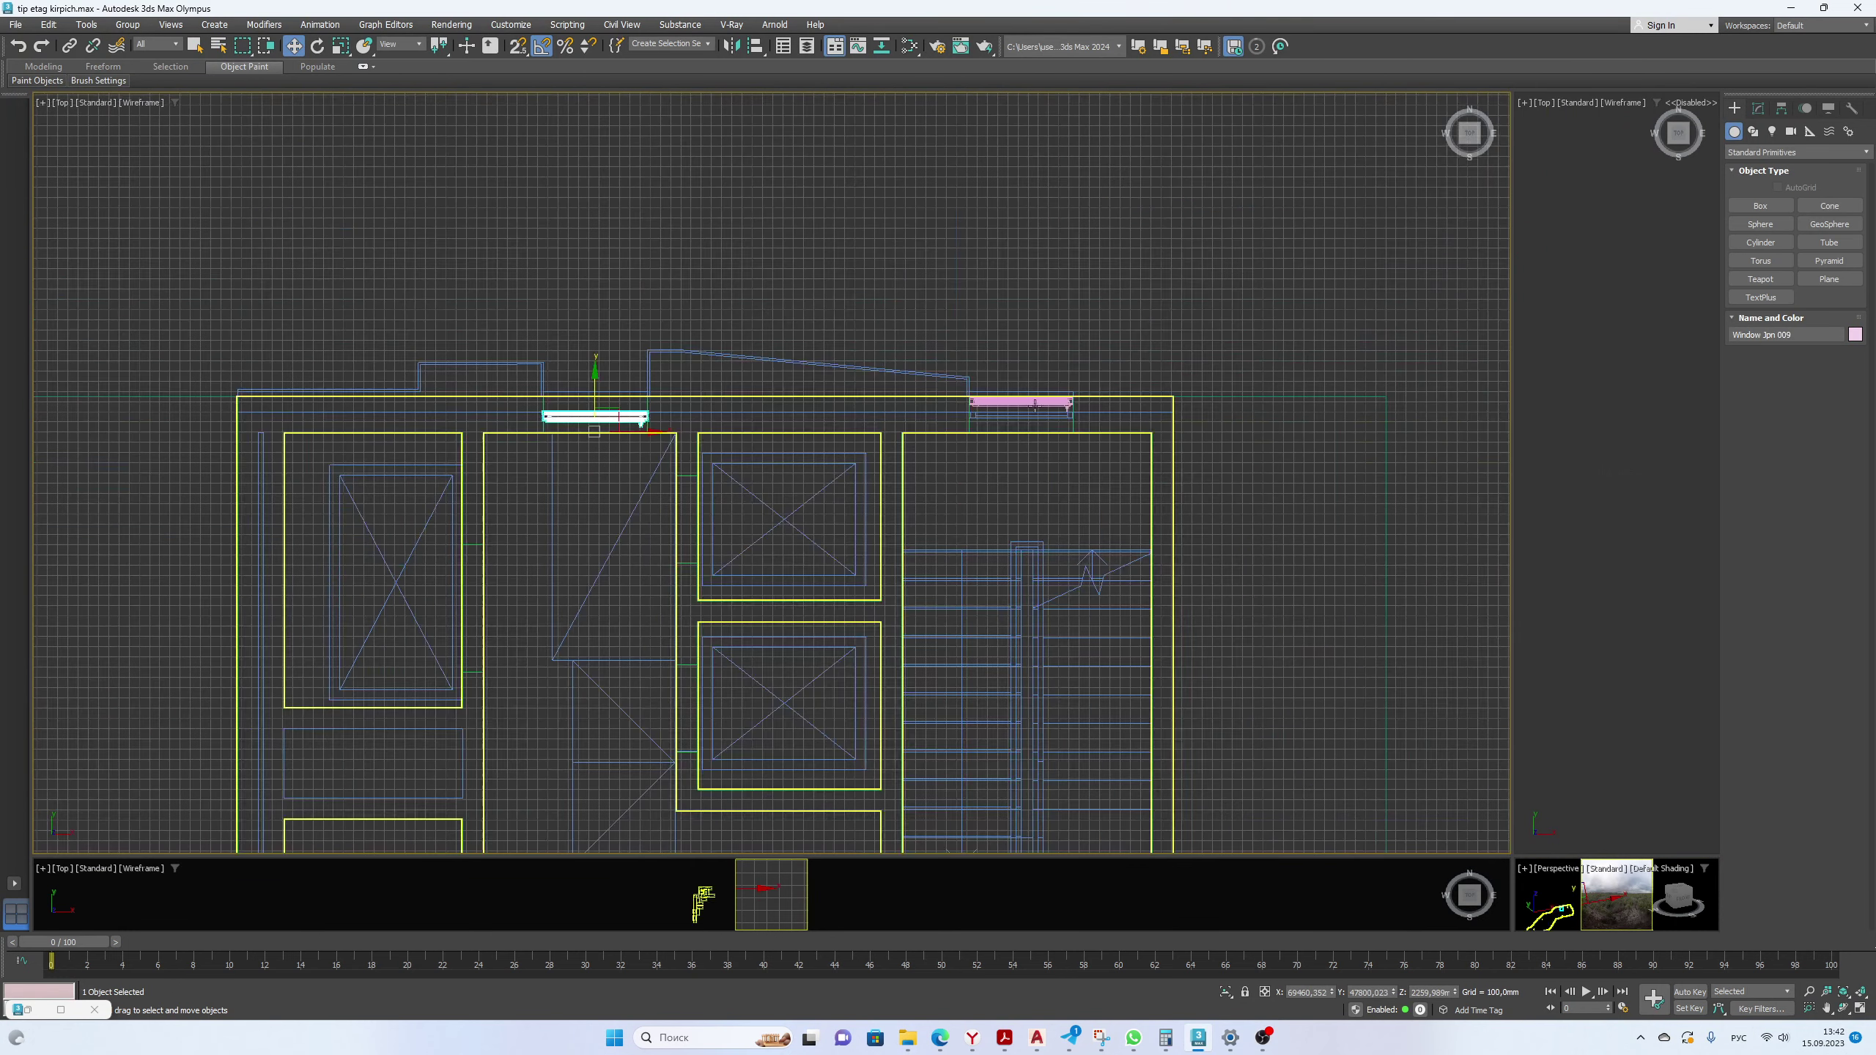
{"action": "scroll", "coordinate": [923, 414], "scroll_direction": "up", "scroll_amount": 6}
{"action": "left_click", "coordinate": [969, 414]}
{"action": "left_click_drag", "start_coordinate": [969, 415], "coordinate": [964, 461]}
{"action": "scroll", "coordinate": [805, 360], "scroll_direction": "down", "scroll_amount": 6}
{"action": "left_click", "coordinate": [900, 304]}
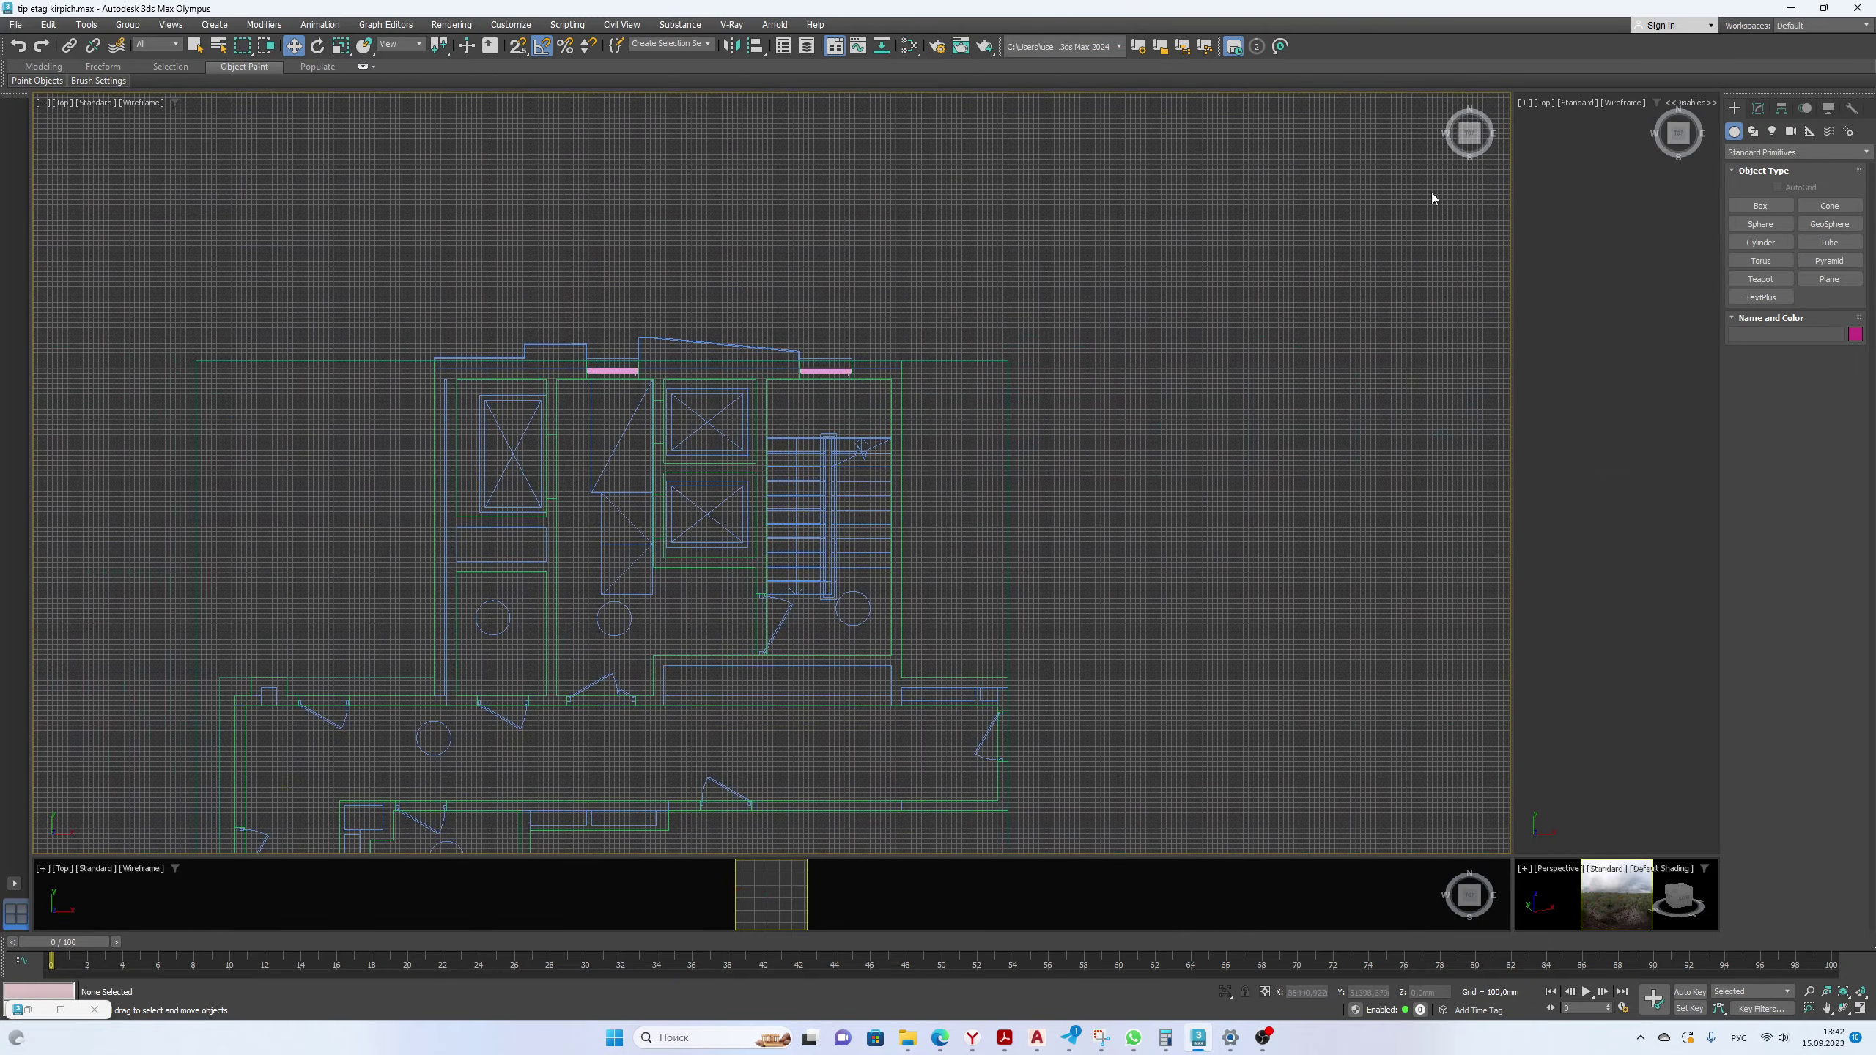
Examine both repositioned windows in the front view and from the room side in the perspective view.
{"action": "left_click", "coordinate": [1470, 156]}
{"action": "scroll", "coordinate": [639, 456], "scroll_direction": "up", "scroll_amount": 10}
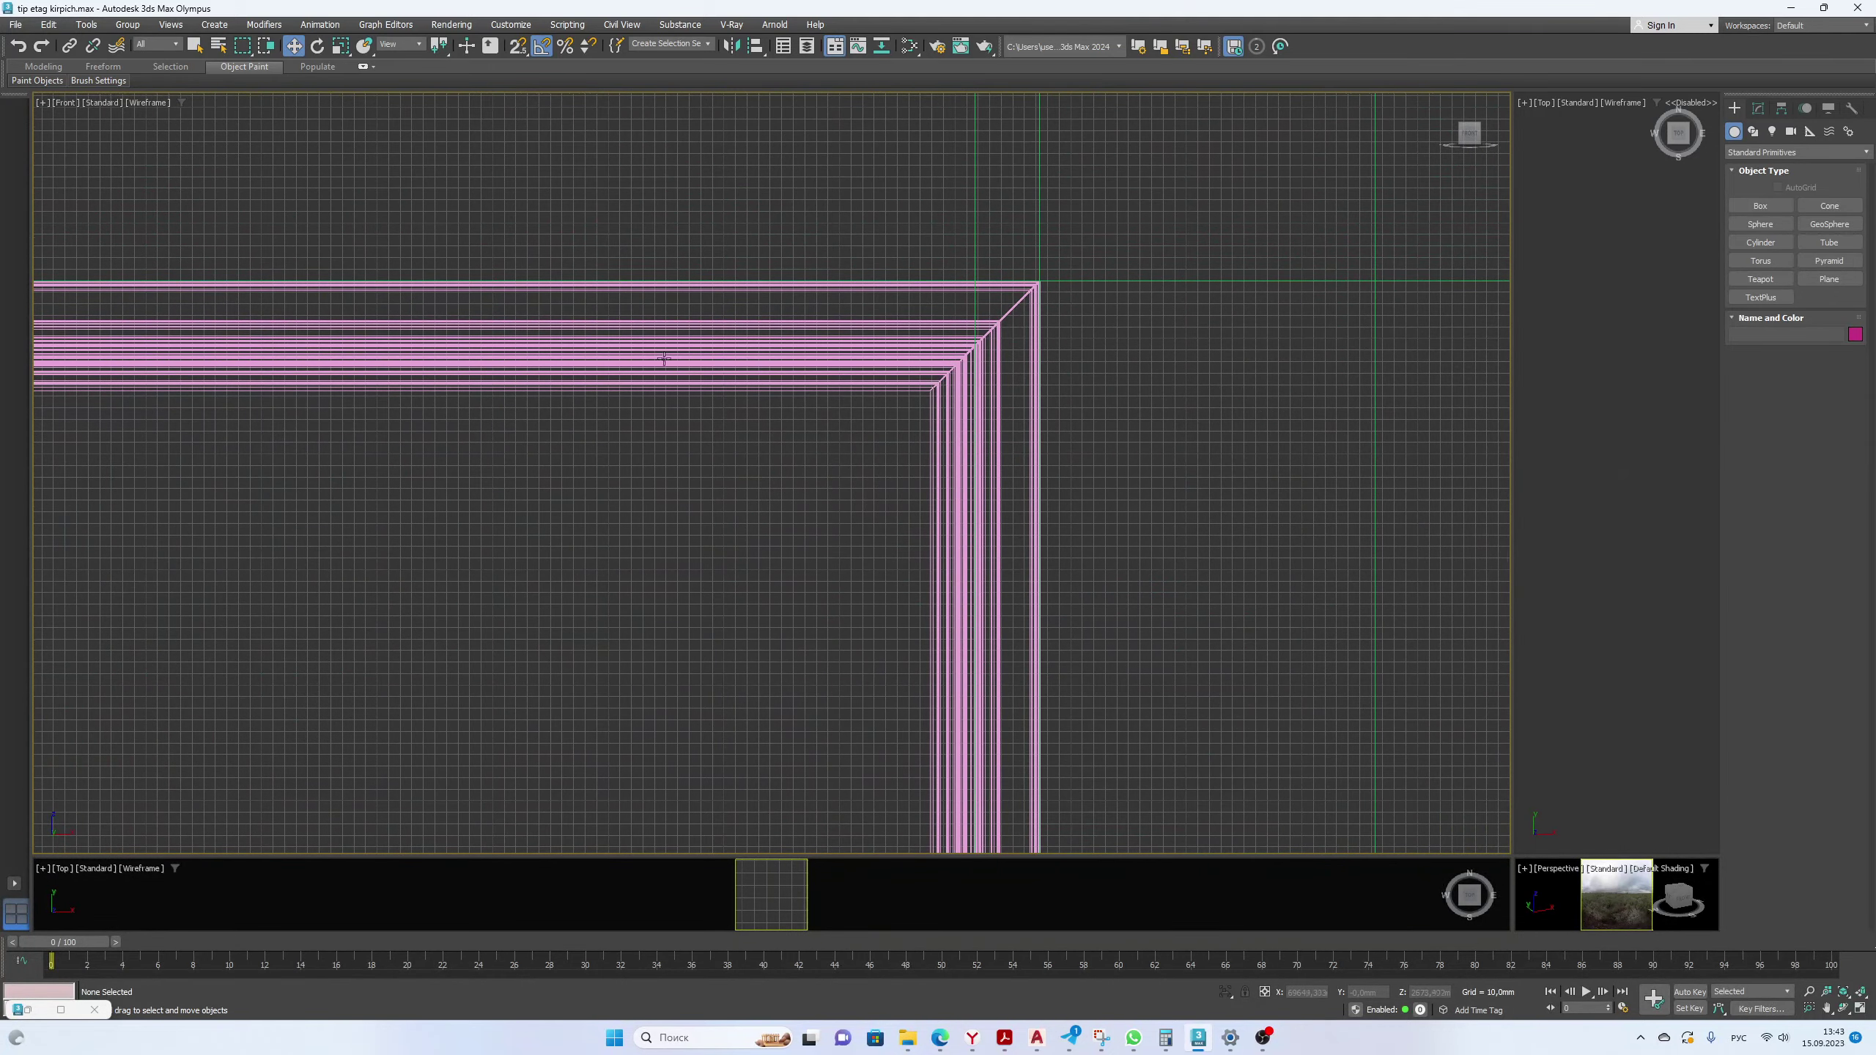
{"action": "scroll", "coordinate": [663, 359], "scroll_direction": "down", "scroll_amount": 10}
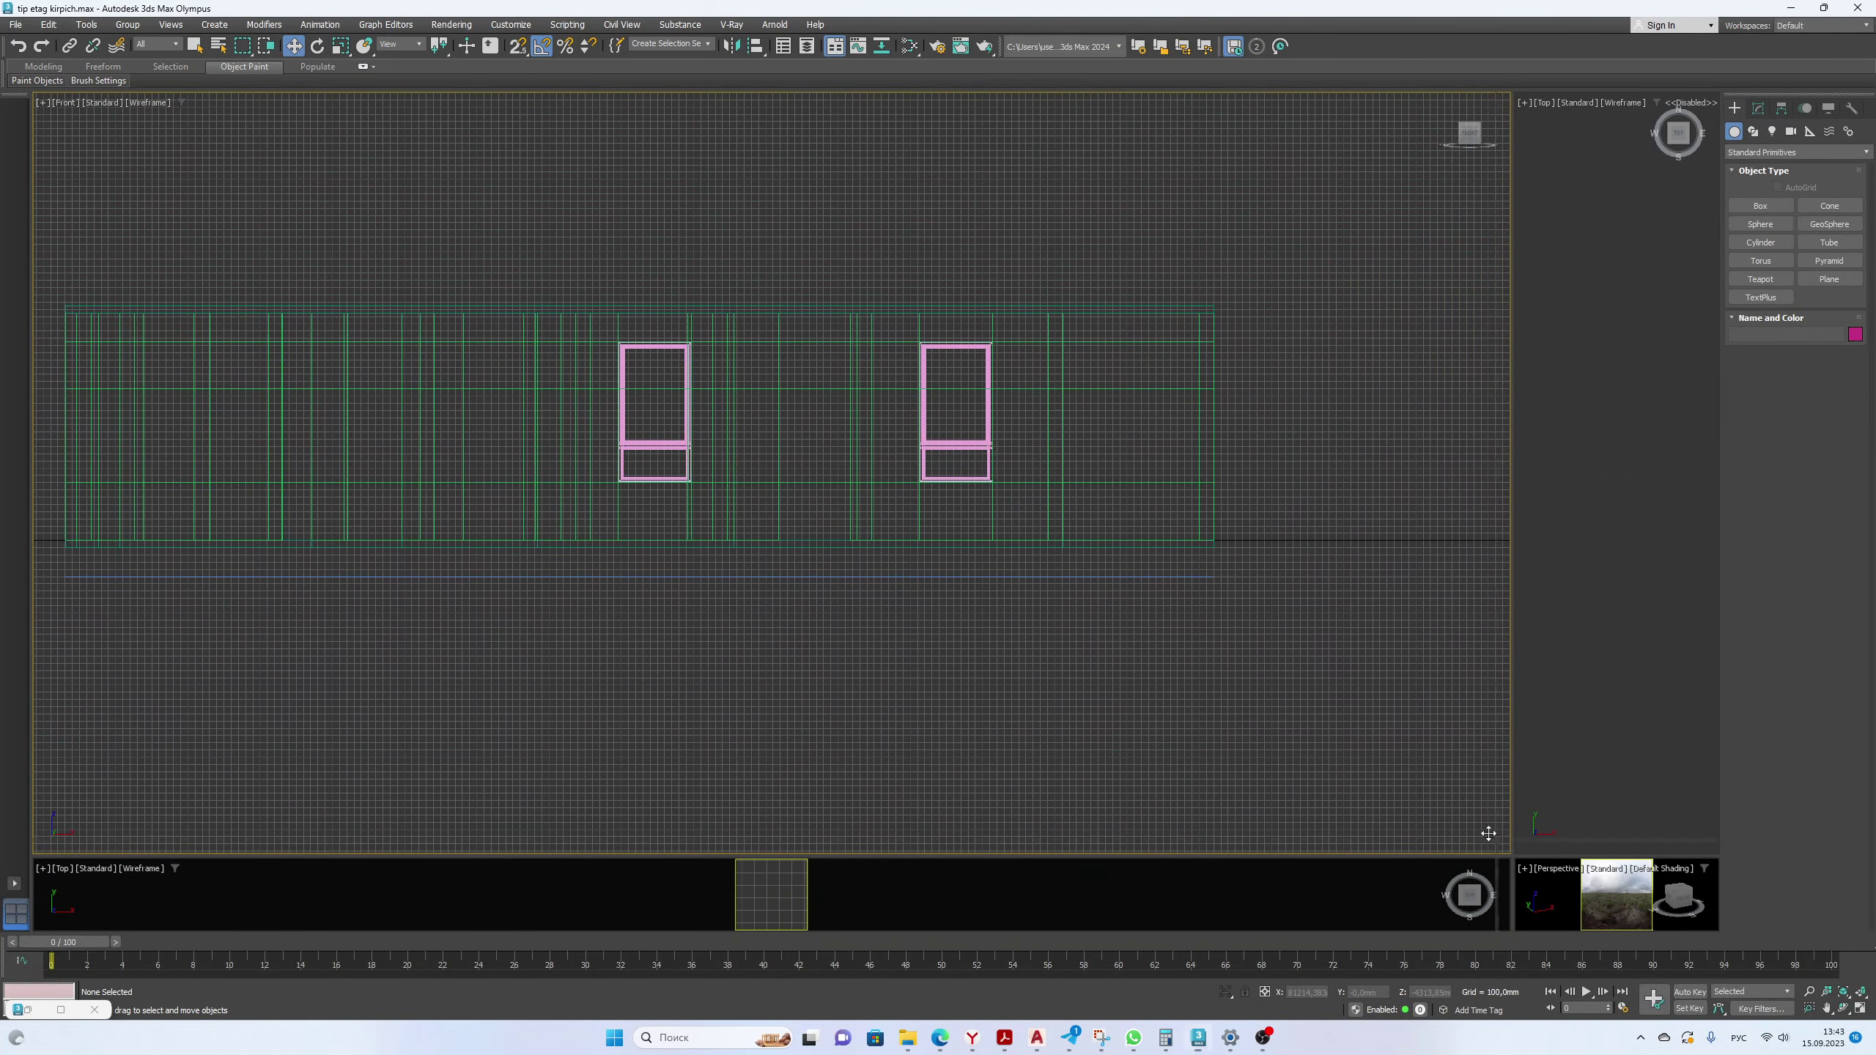
{"action": "left_click_drag", "start_coordinate": [1489, 833], "coordinate": [513, 153]}
{"action": "left_click", "coordinate": [1849, 997]}
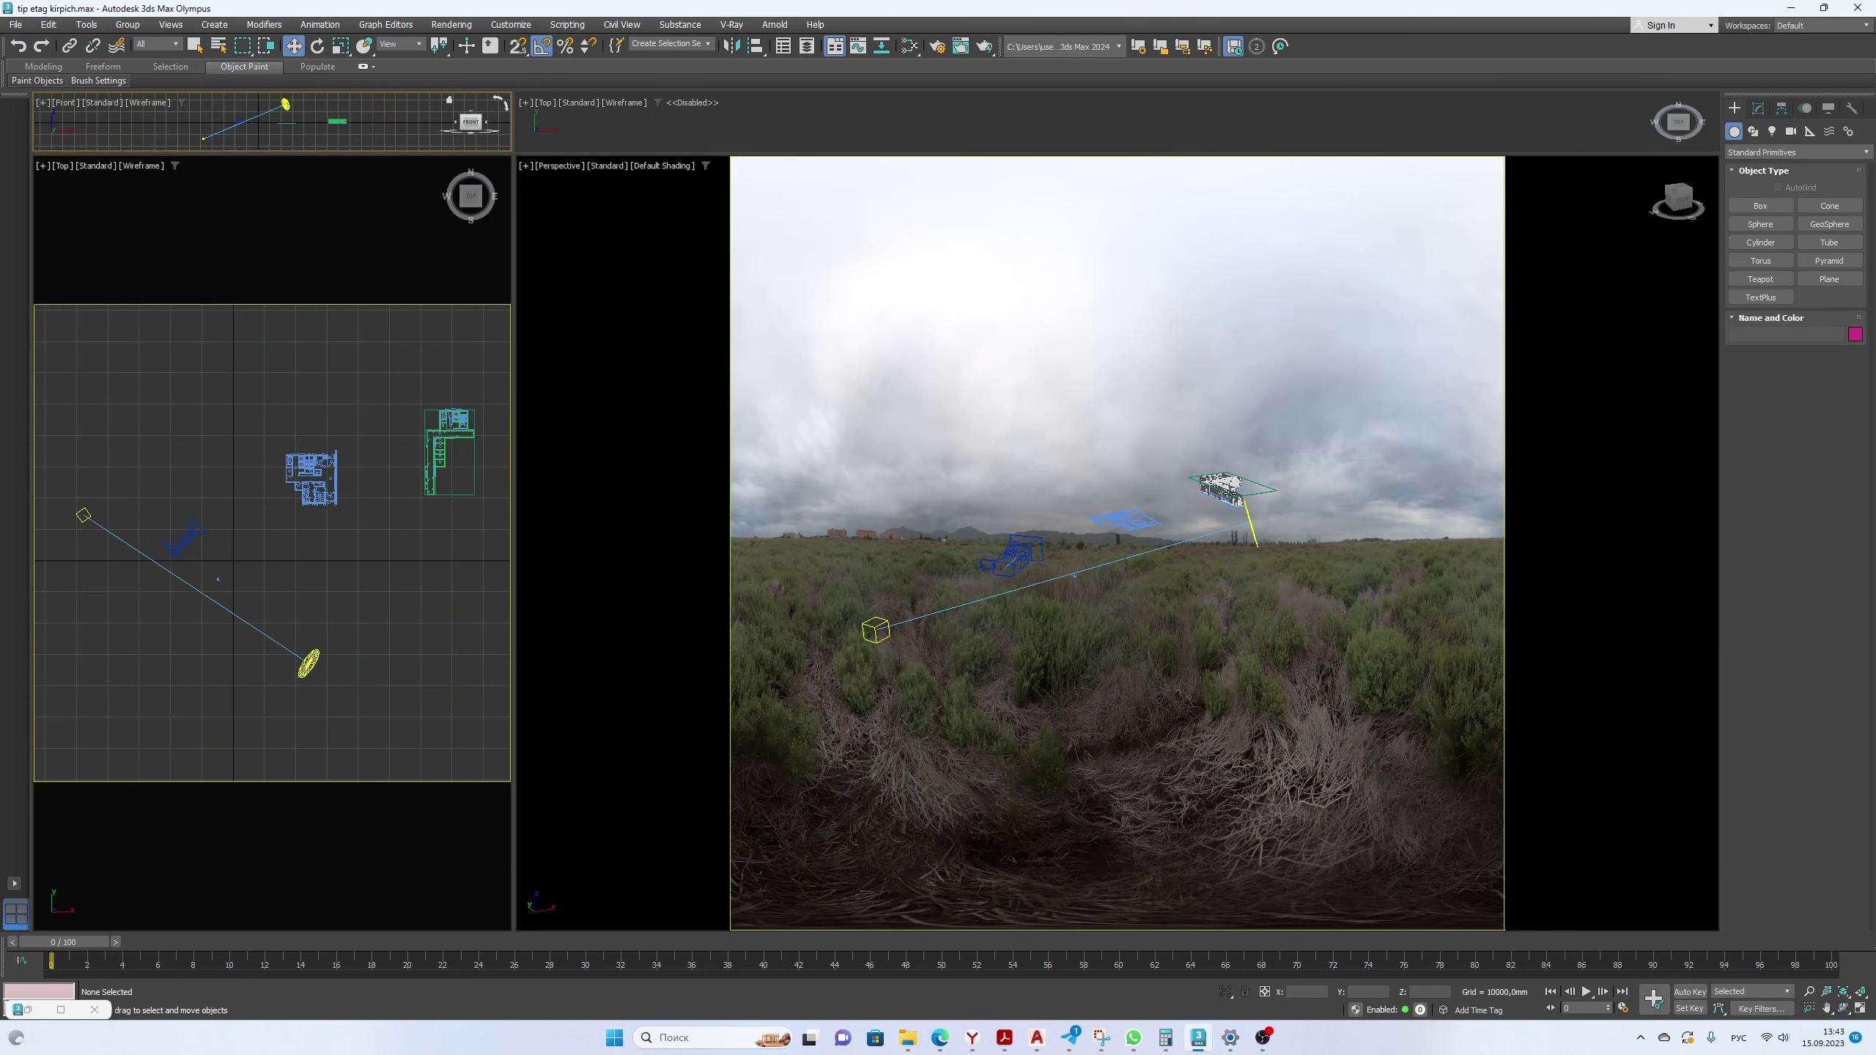
{"action": "left_click", "coordinate": [1232, 488]}
{"action": "left_click", "coordinate": [1863, 990]}
{"action": "left_click", "coordinate": [1843, 1007]}
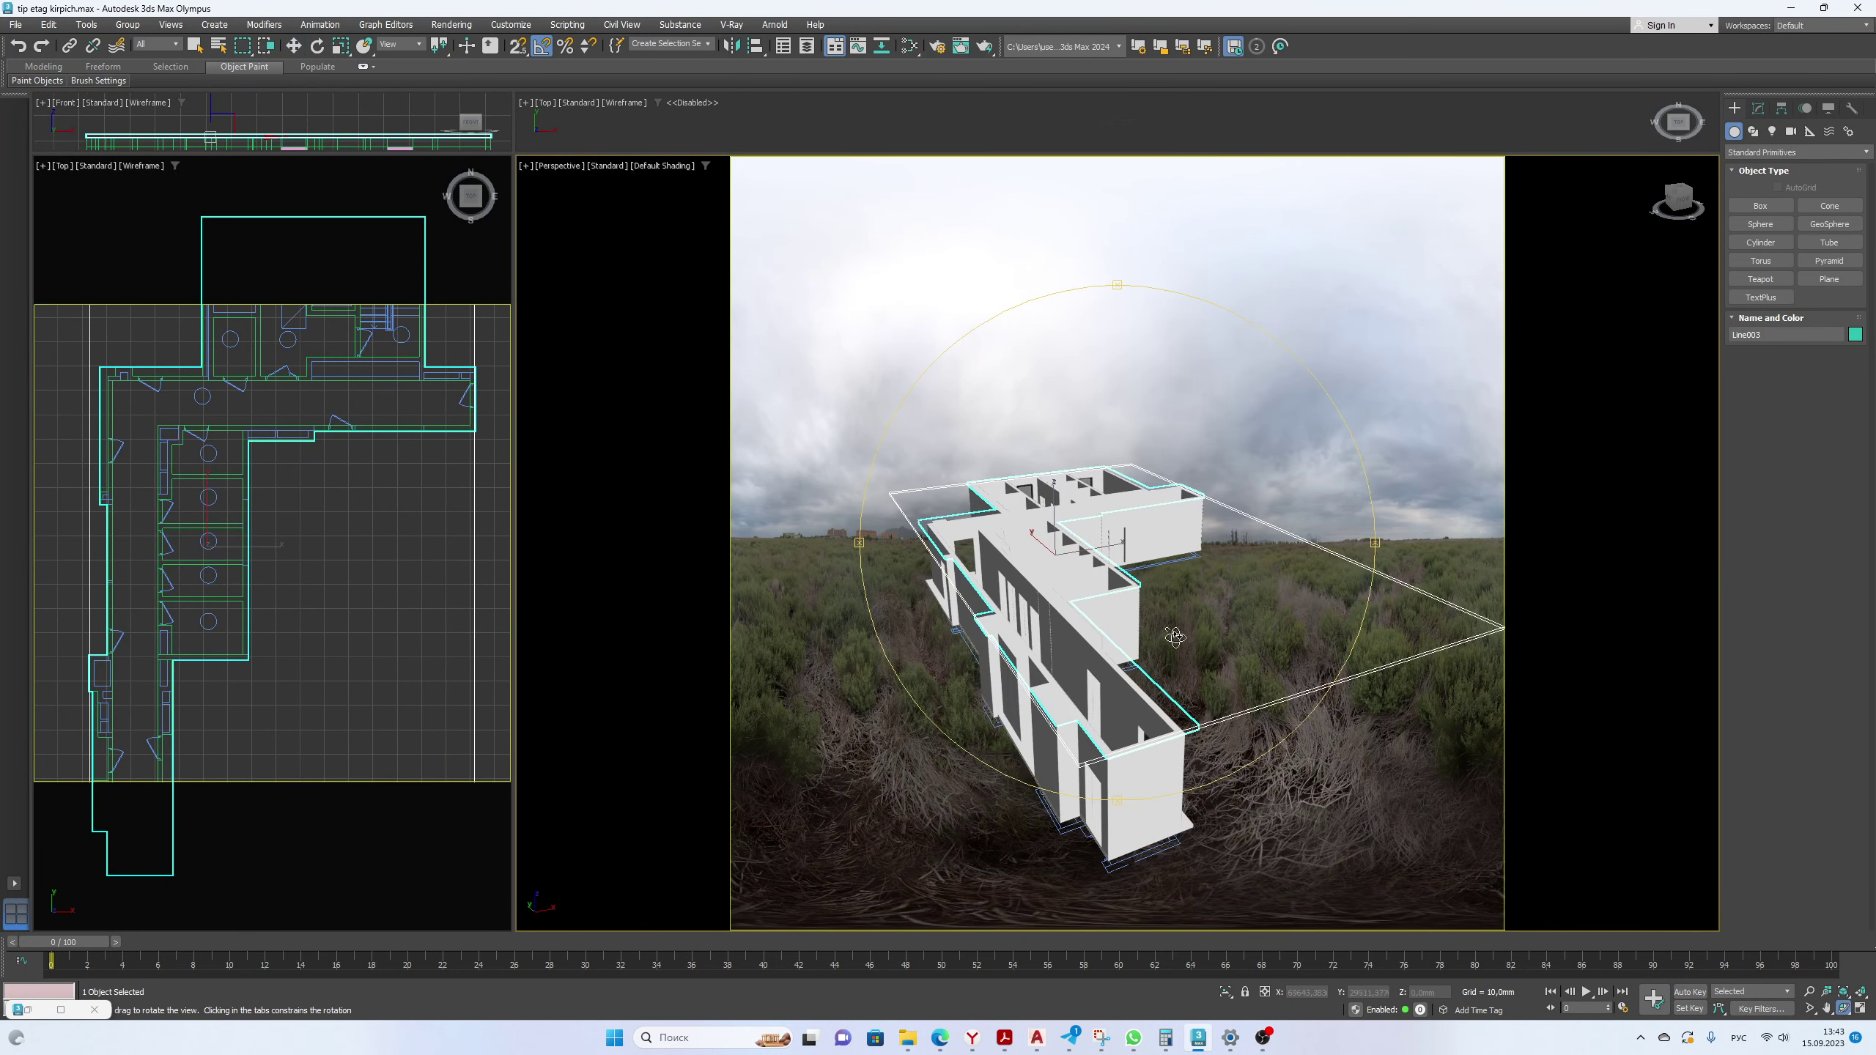
{"action": "left_click_drag", "start_coordinate": [1255, 550], "coordinate": [1141, 561]}
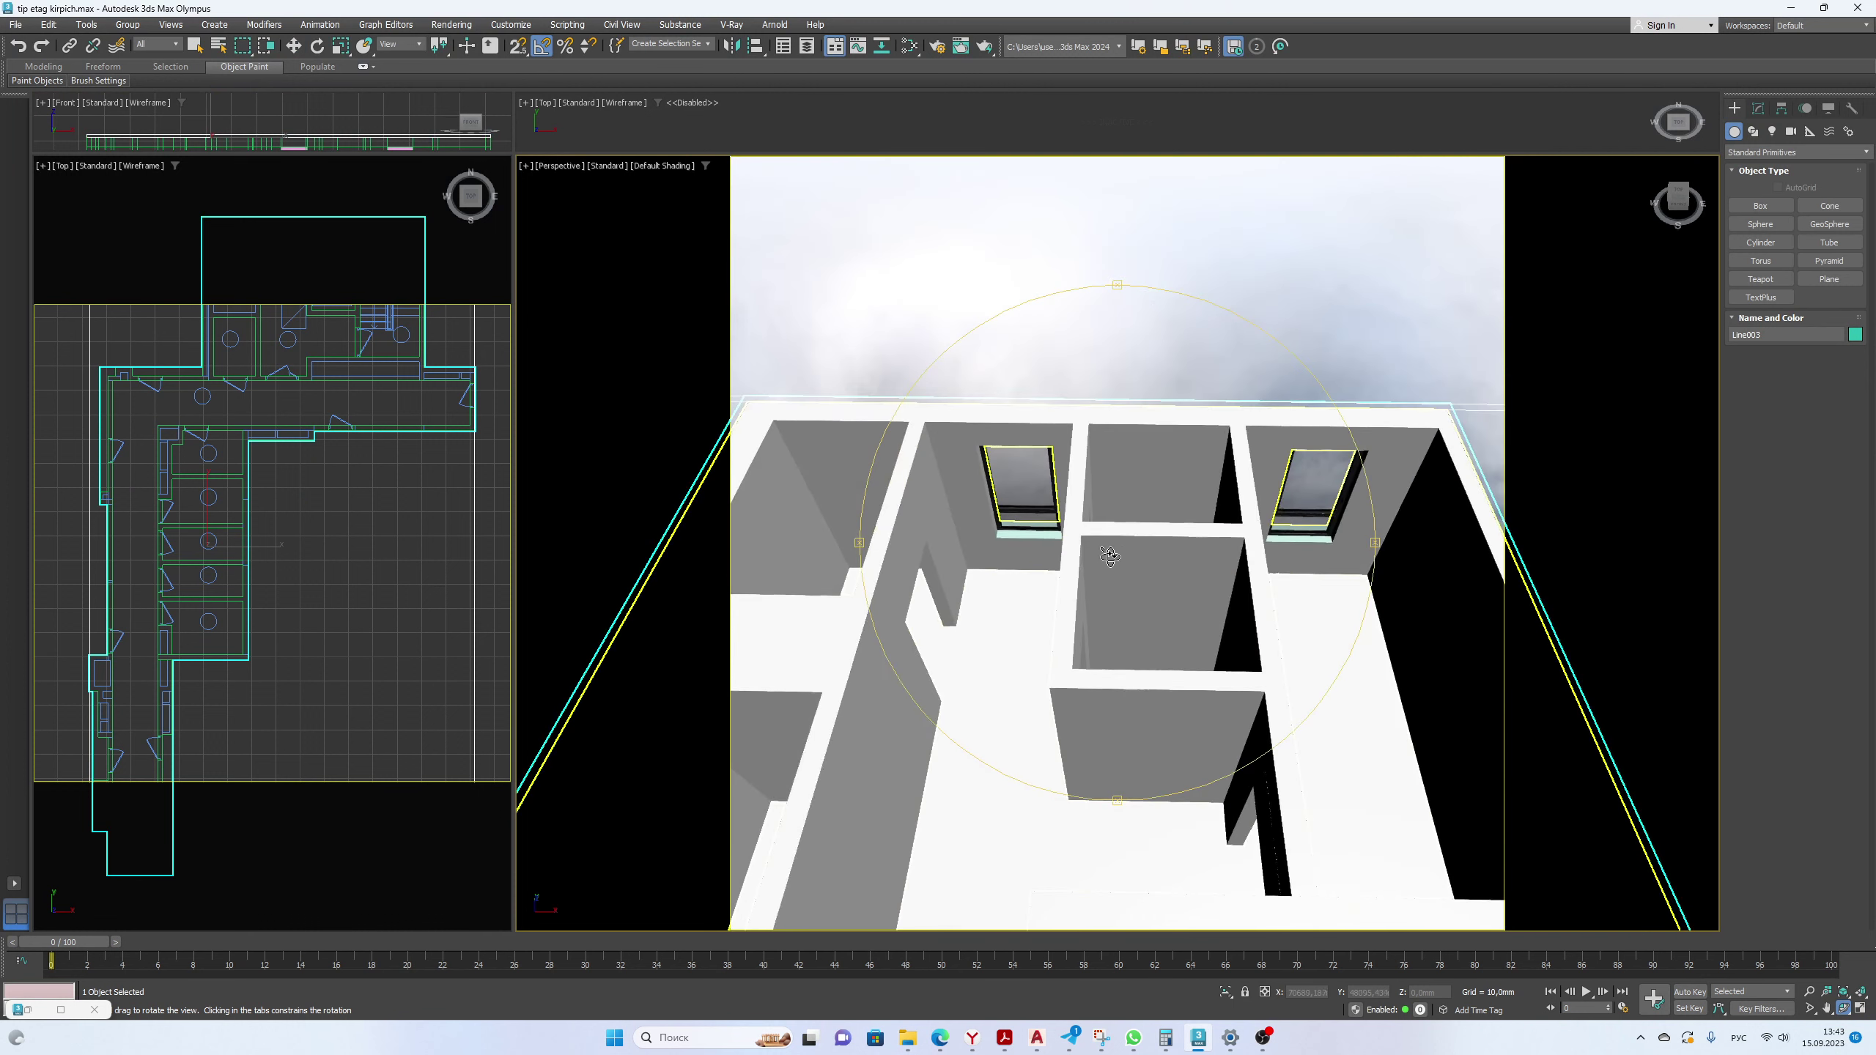
{"action": "left_click", "coordinate": [294, 47]}
{"action": "left_click", "coordinate": [975, 339]}
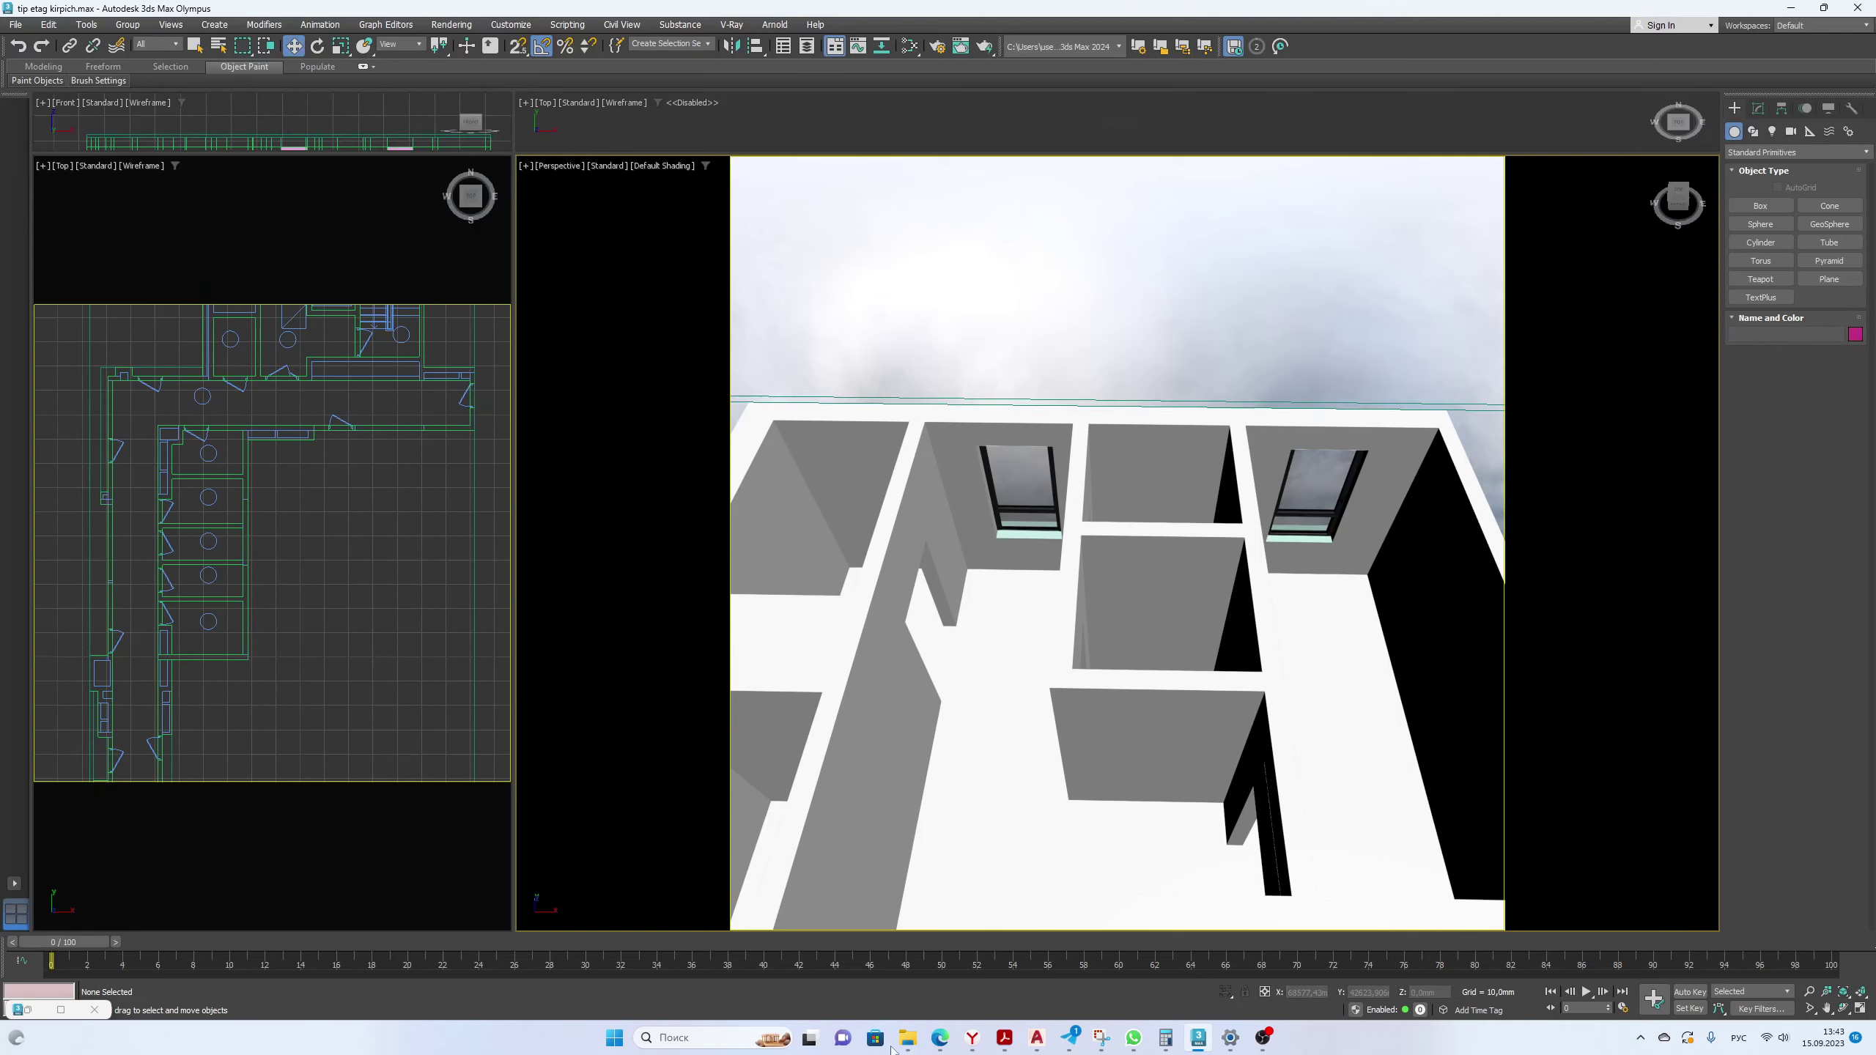
Switch to the browser and open the doors album (Двери) through the other models section (Другие модели) of the TripleD community menu.
{"action": "mouse_move", "coordinate": [974, 1049]}
{"action": "left_click", "coordinate": [599, 974]}
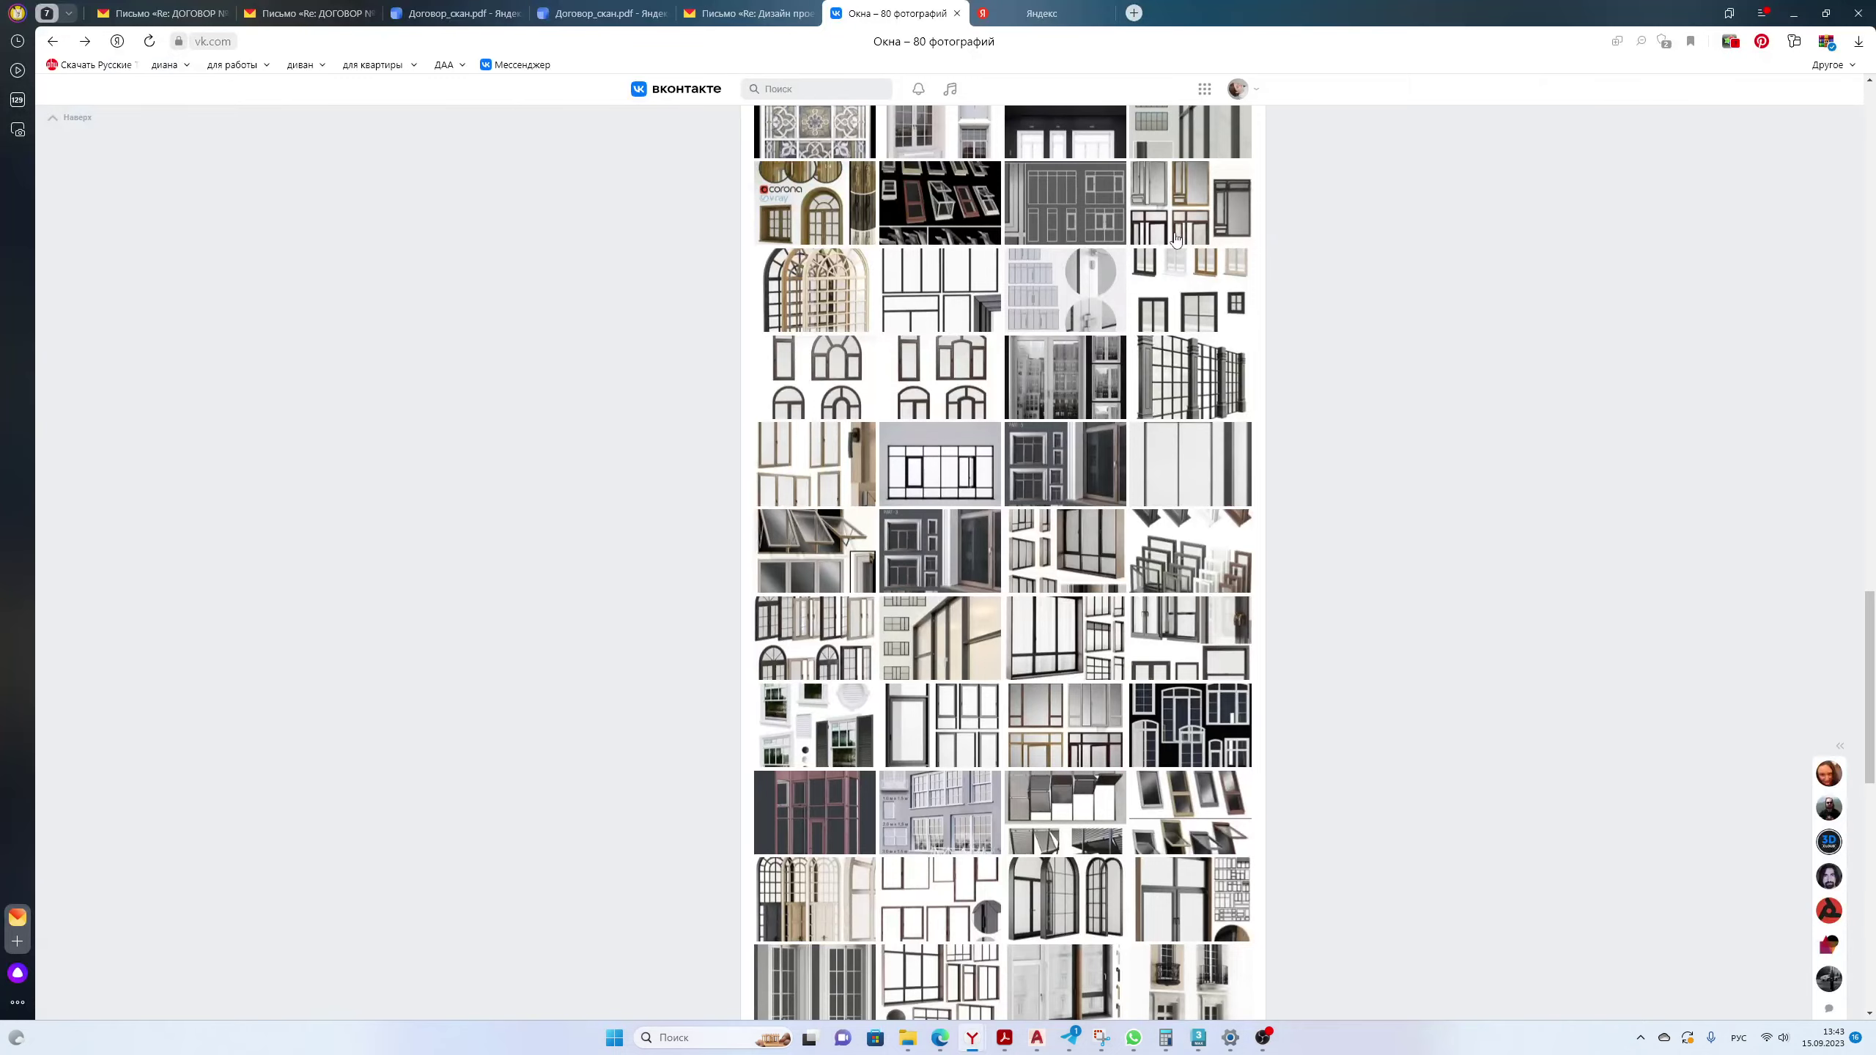
{"action": "scroll", "coordinate": [1354, 487], "scroll_direction": "up", "scroll_amount": 10}
{"action": "scroll", "coordinate": [1235, 398], "scroll_direction": "up", "scroll_amount": 5}
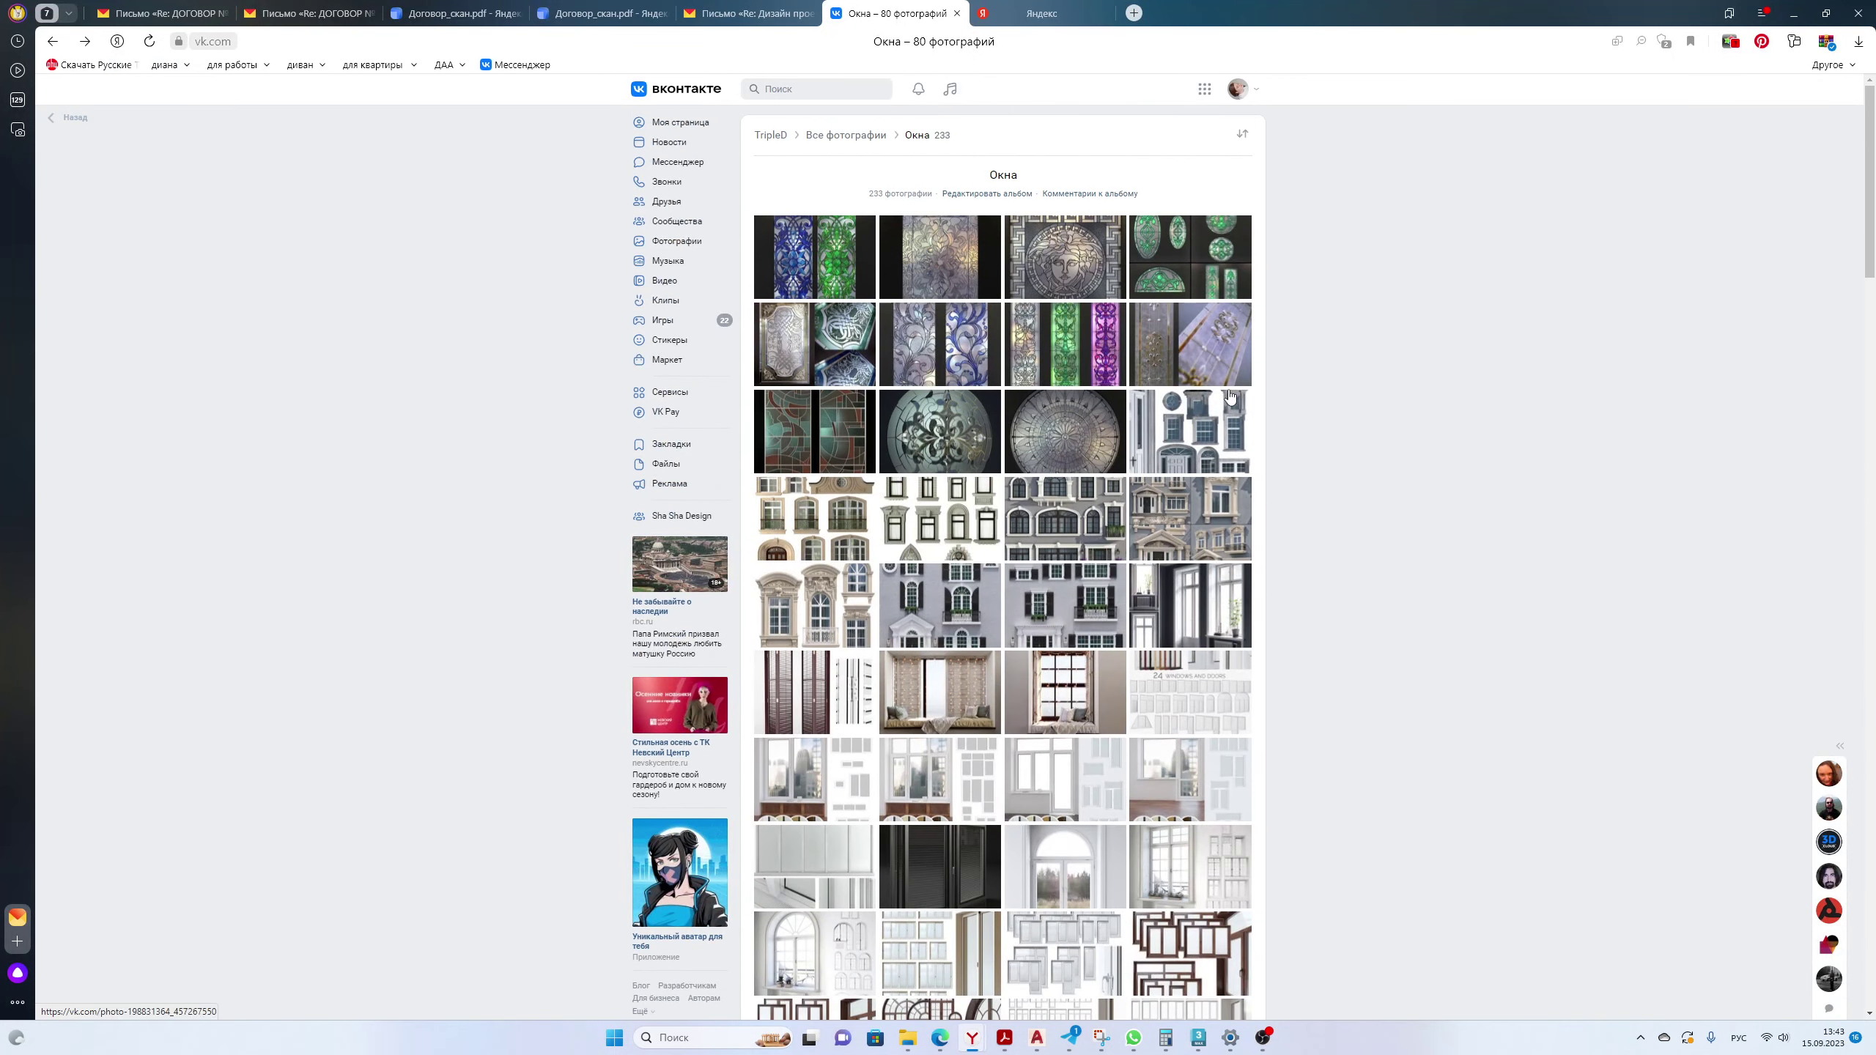
{"action": "left_click", "coordinate": [769, 136]}
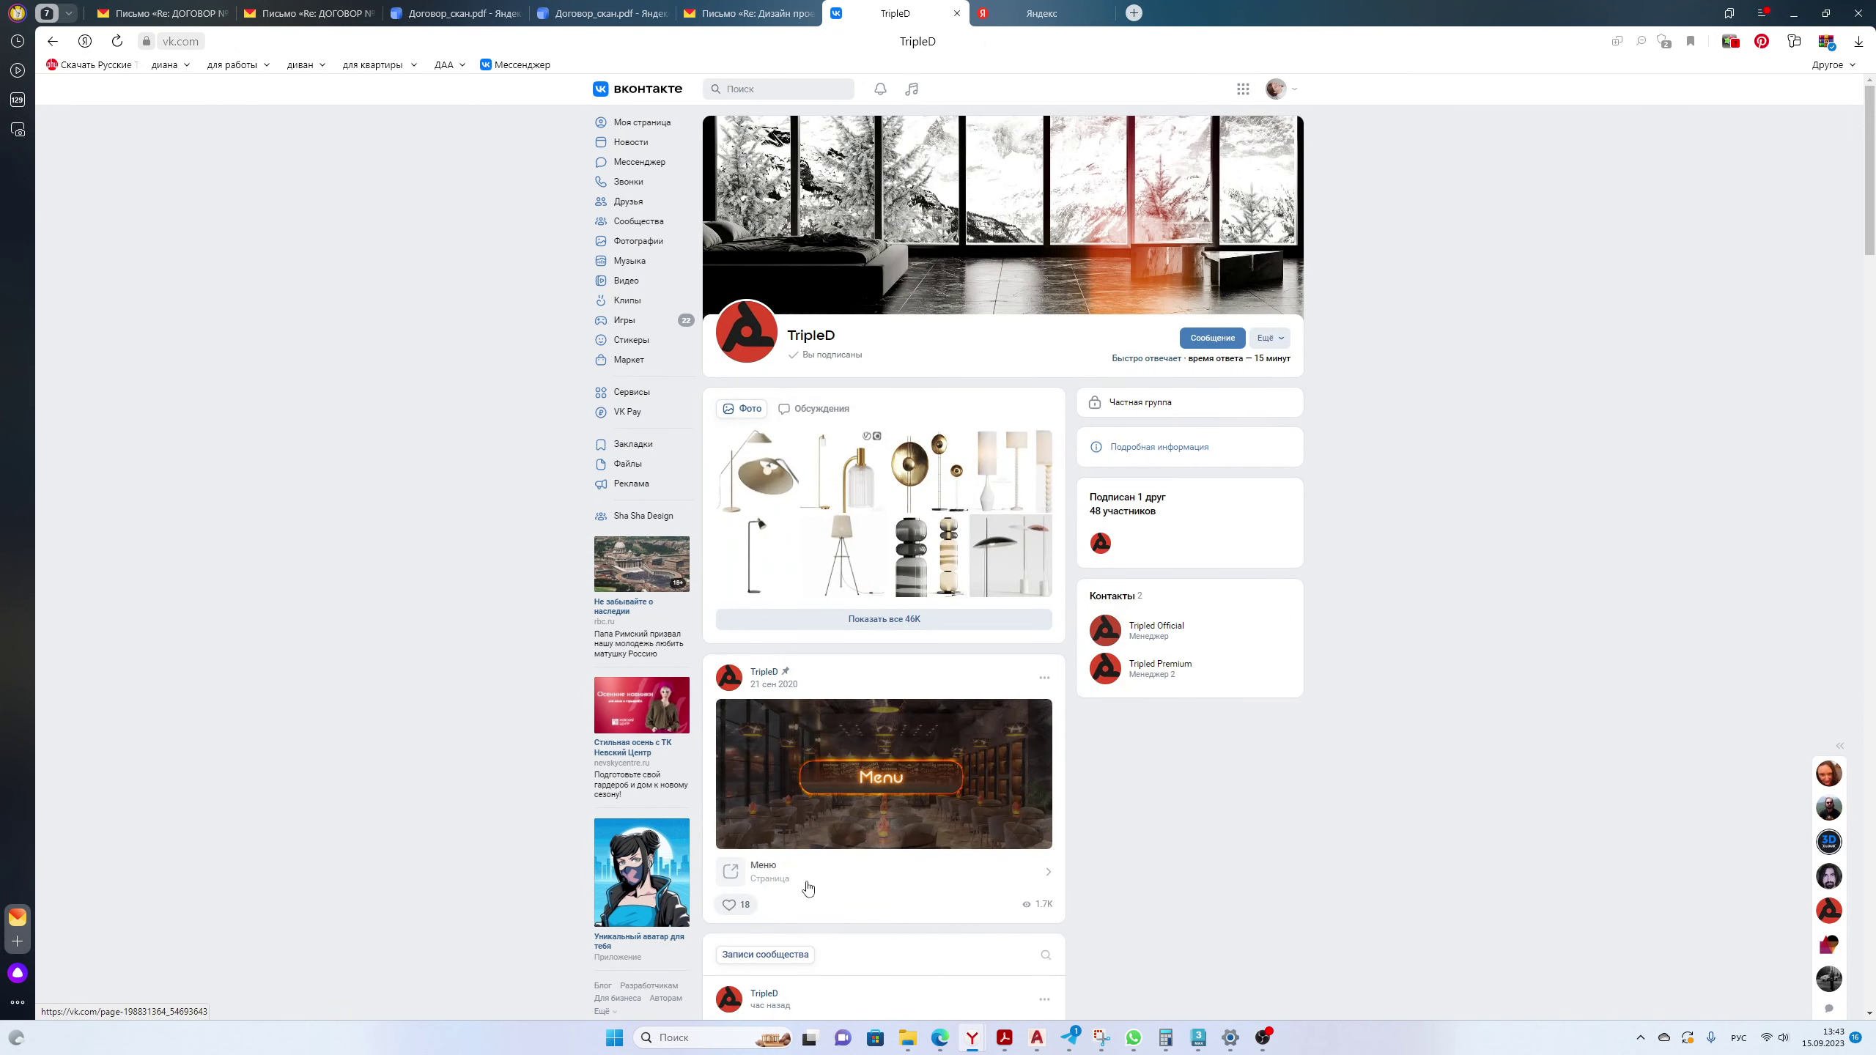
{"action": "left_click", "coordinate": [901, 784]}
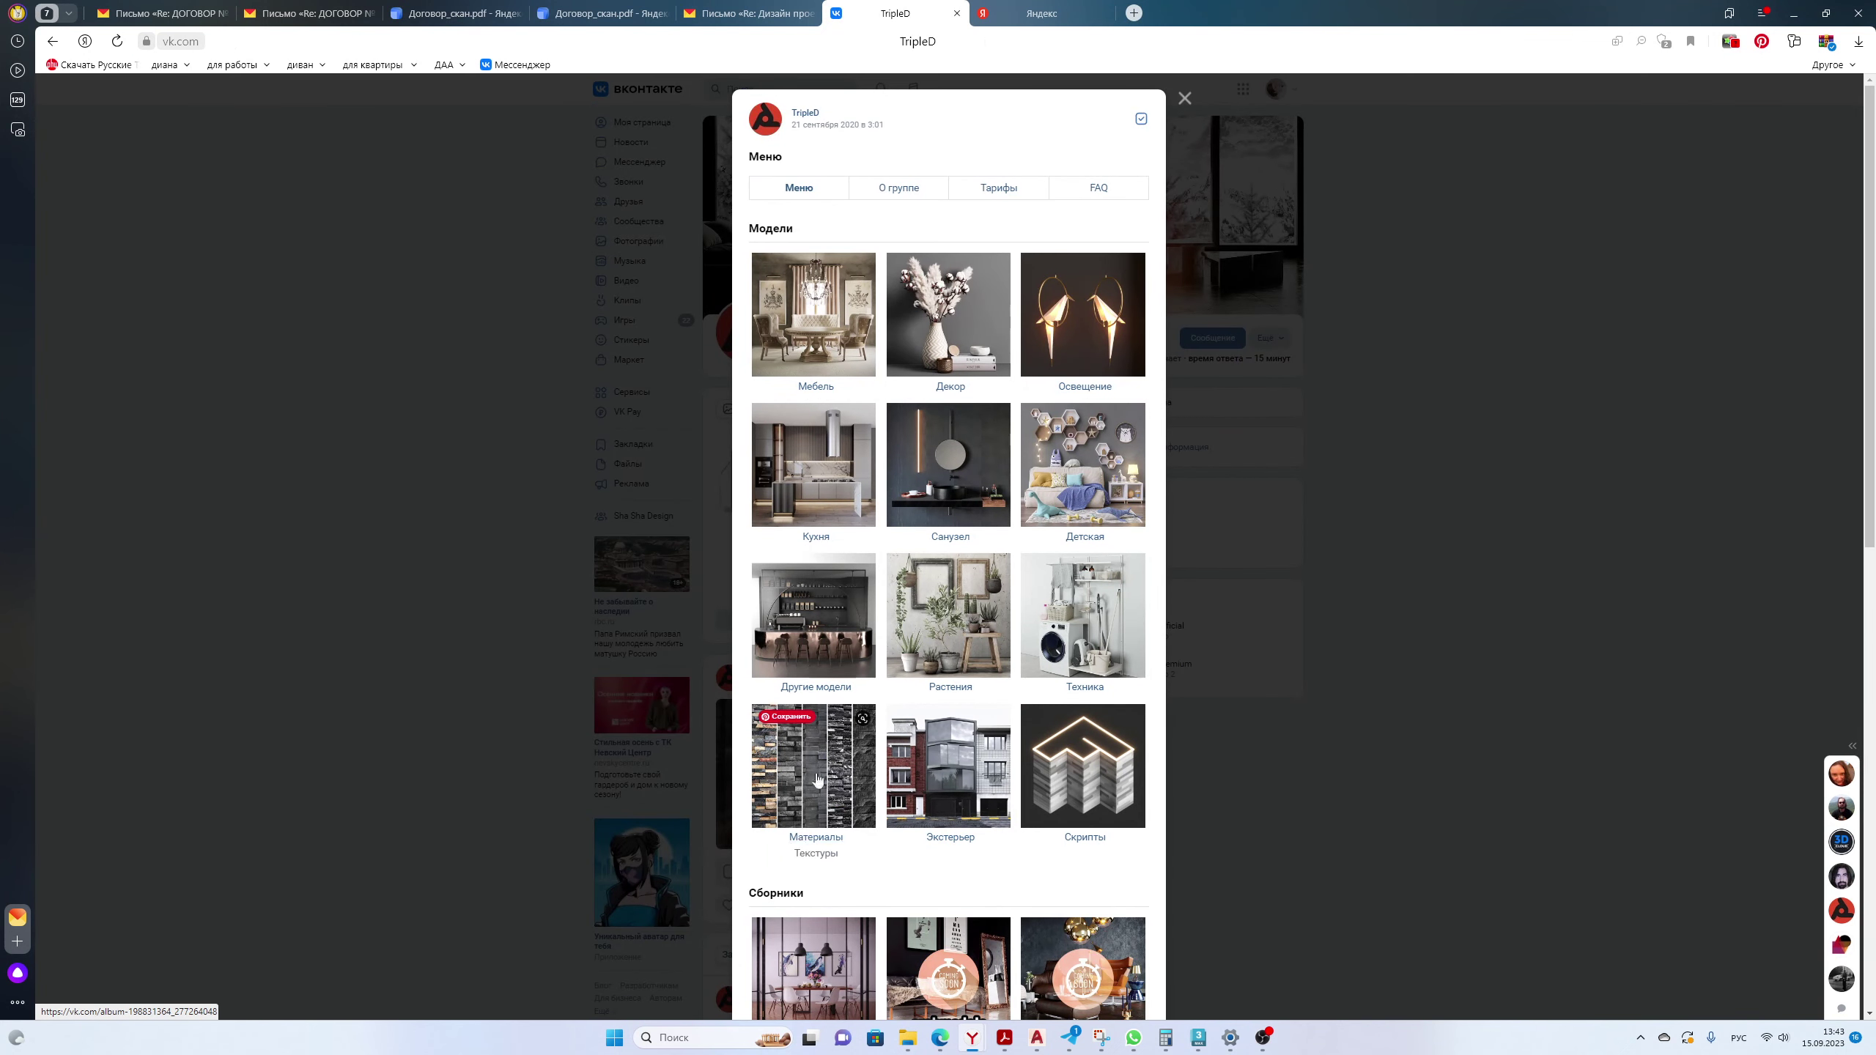
{"action": "left_click", "coordinate": [816, 635]}
{"action": "left_click", "coordinate": [960, 317]}
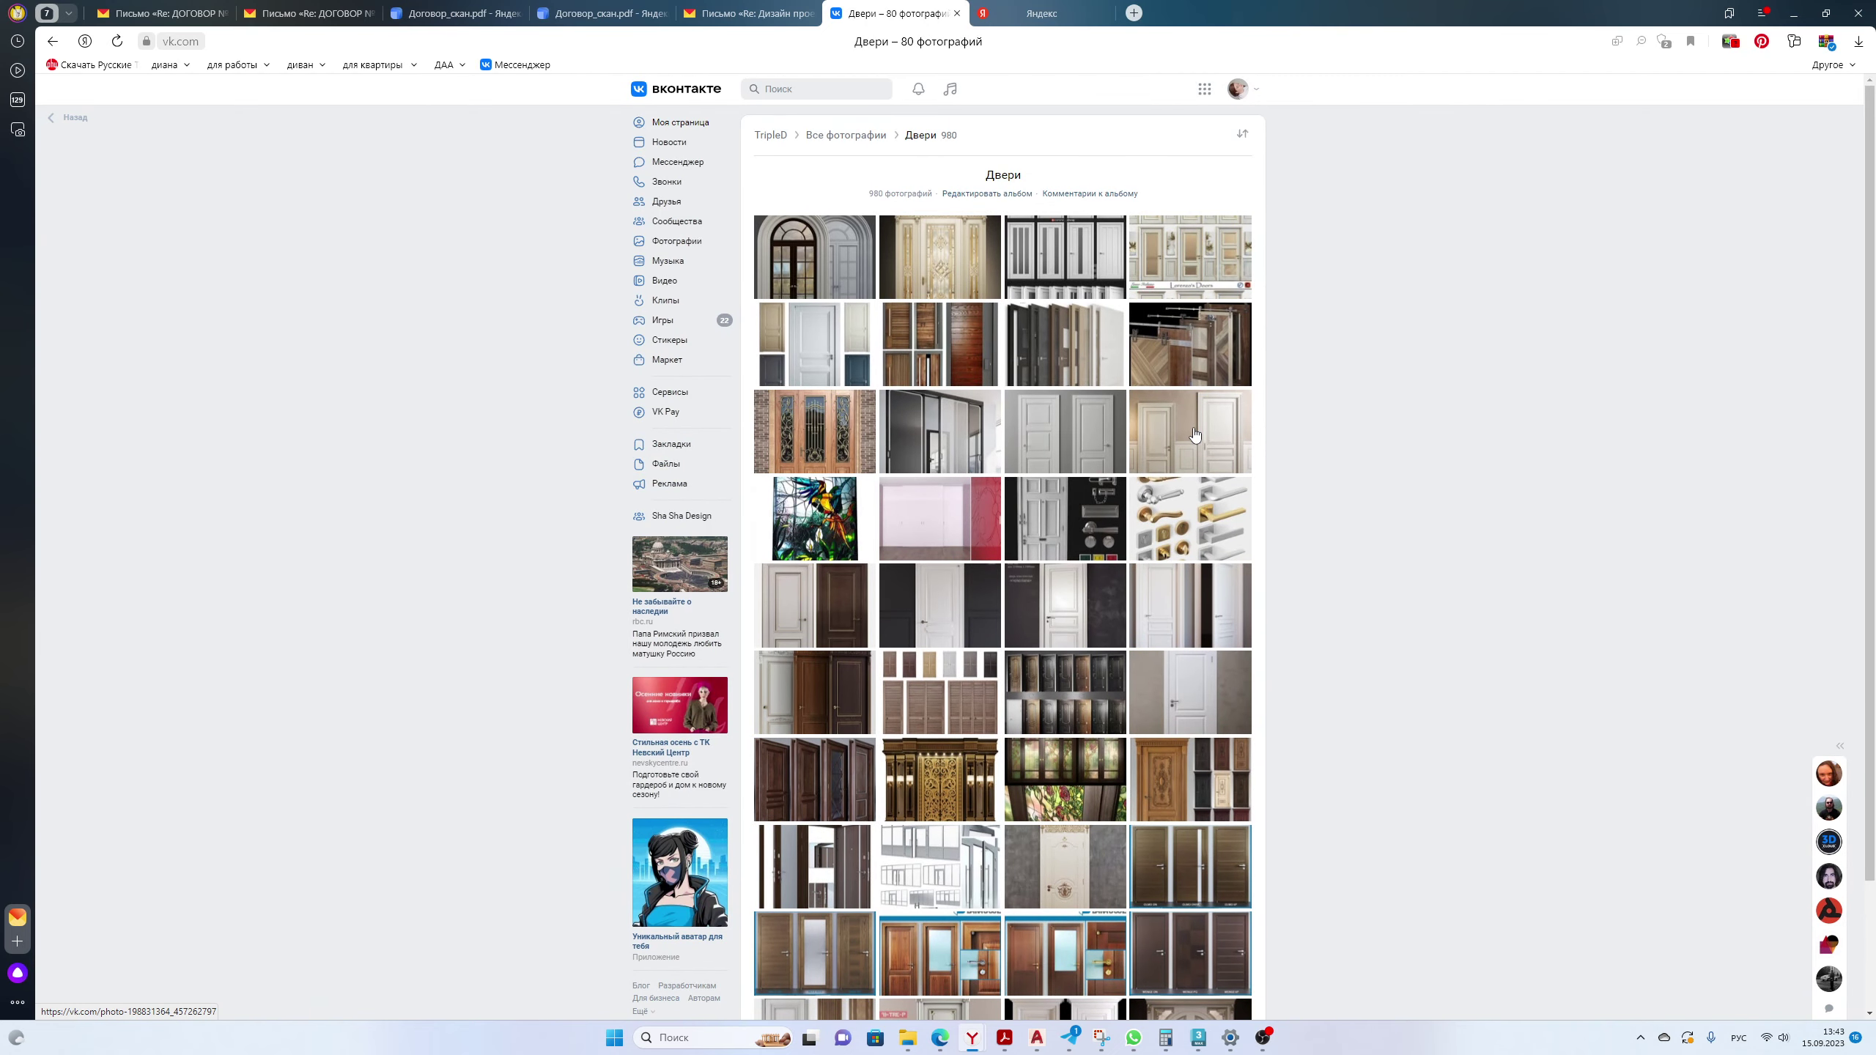
Browse the doors album and open the Barausse 39 doors entry.
{"action": "scroll", "coordinate": [1194, 434], "scroll_direction": "down", "scroll_amount": 5}
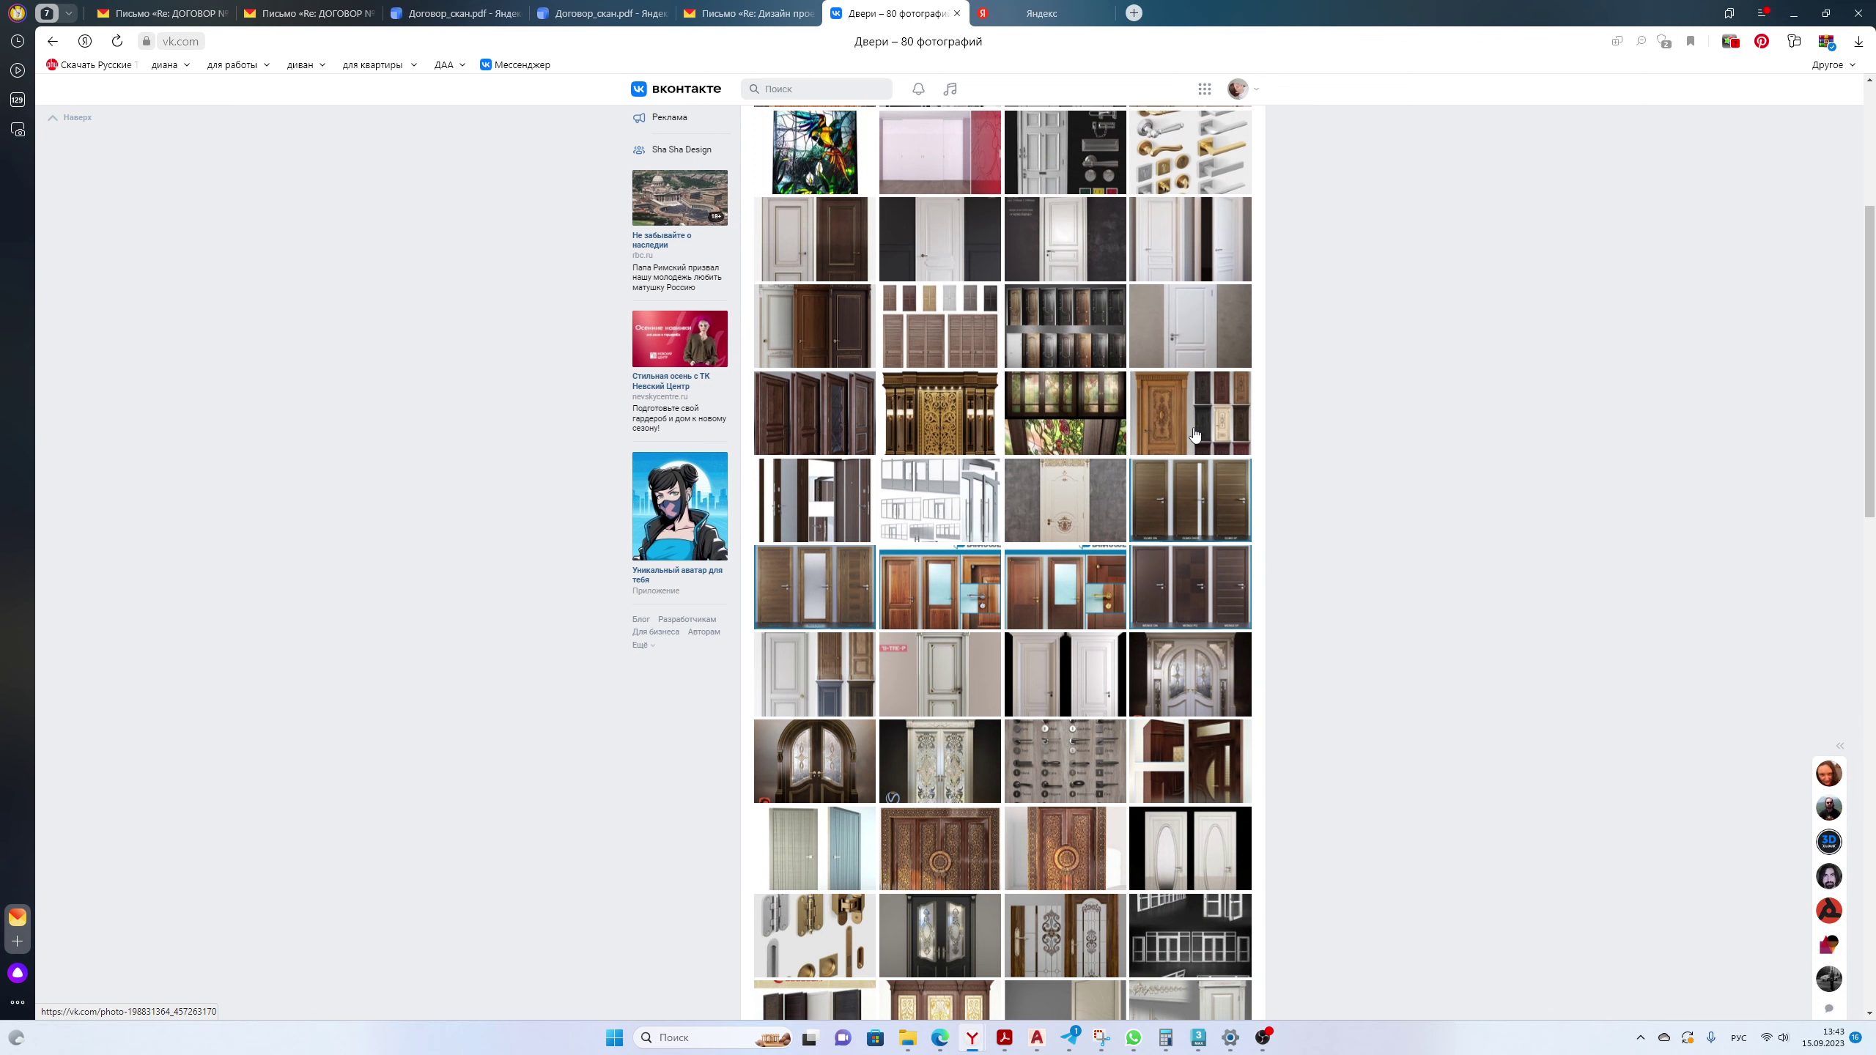
{"action": "scroll", "coordinate": [1194, 434], "scroll_direction": "down", "scroll_amount": 4}
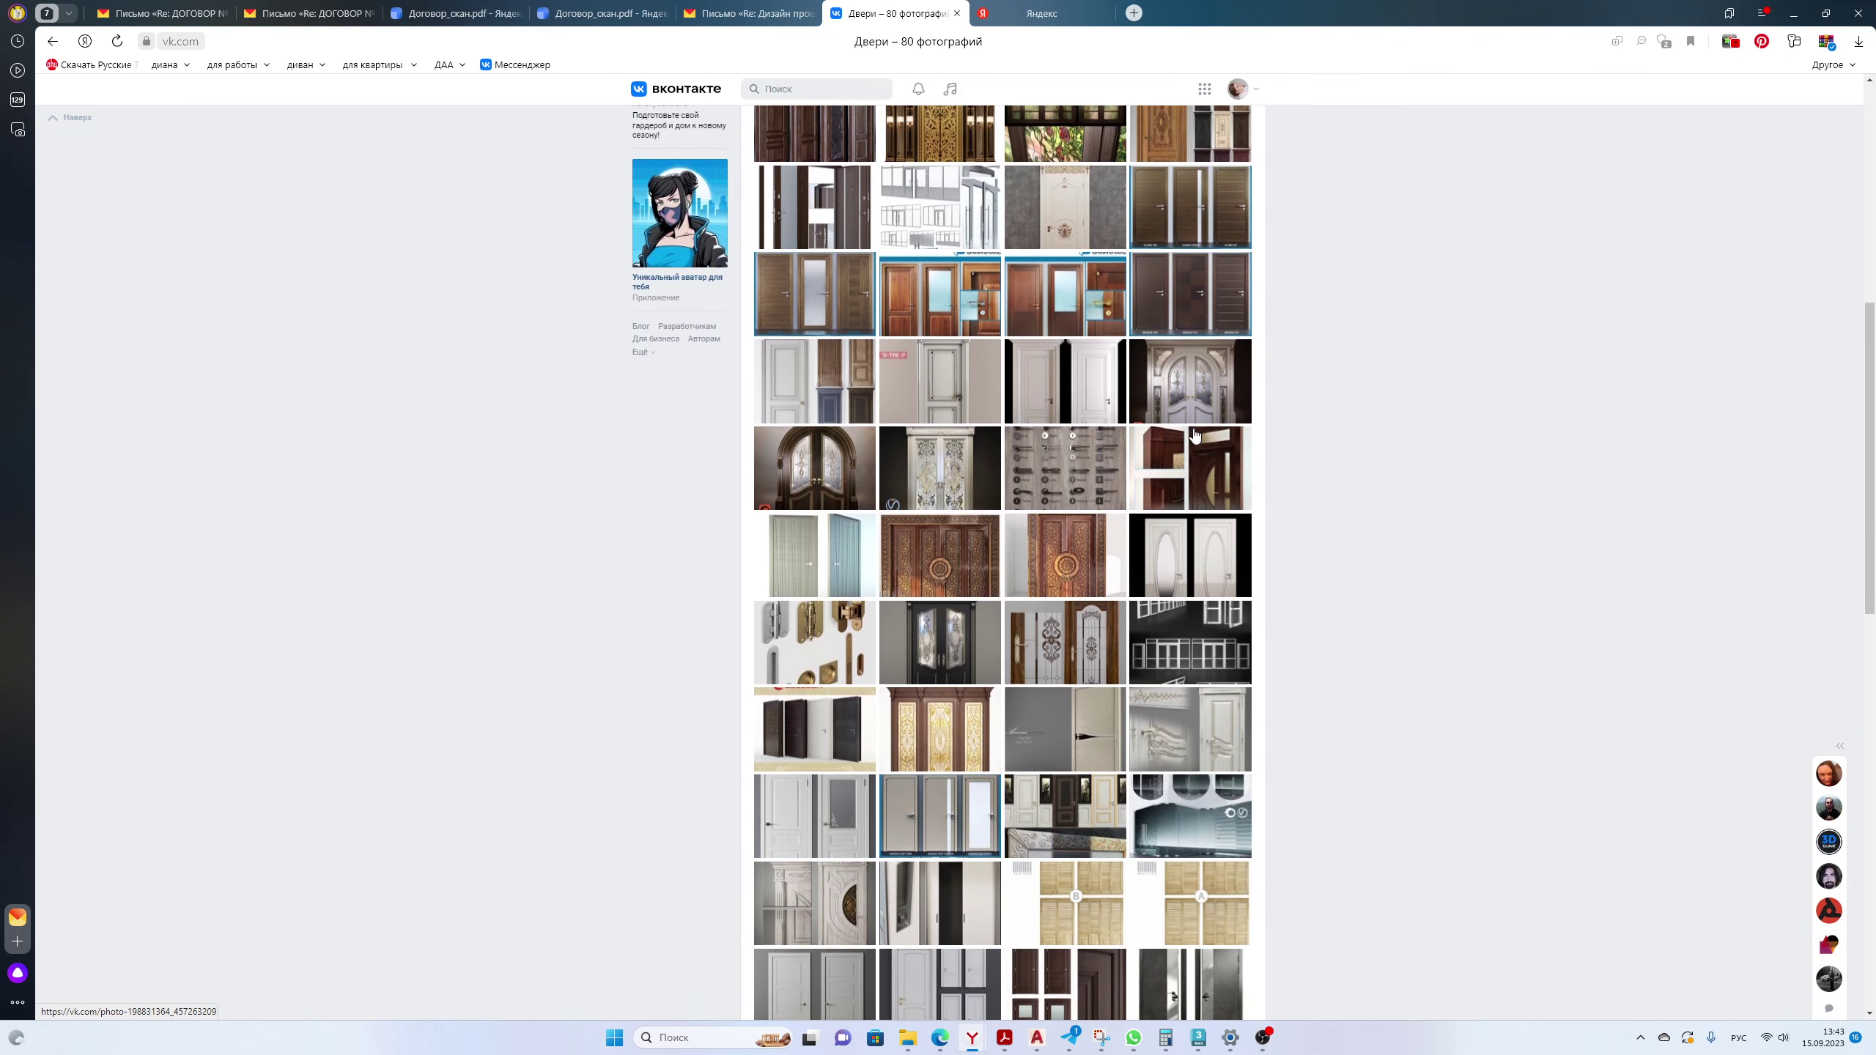
{"action": "scroll", "coordinate": [1194, 435], "scroll_direction": "down", "scroll_amount": 4}
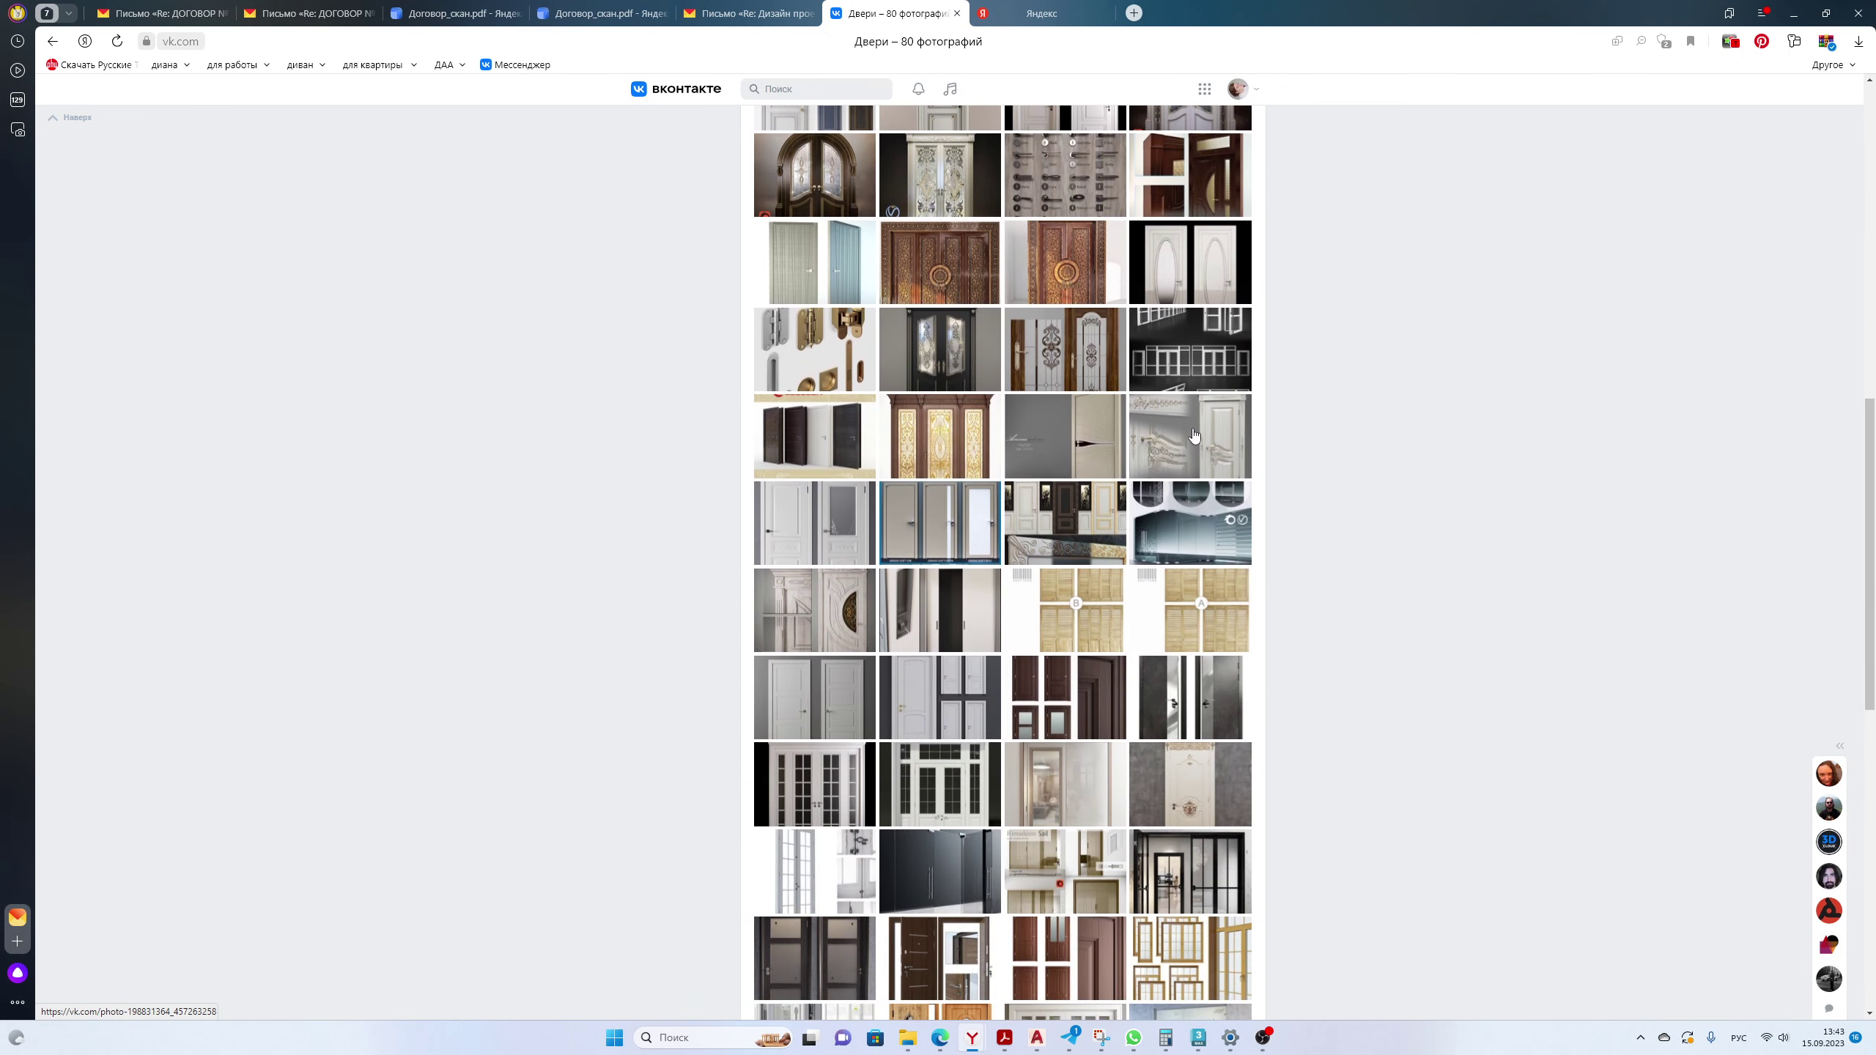
{"action": "left_click", "coordinate": [915, 533]}
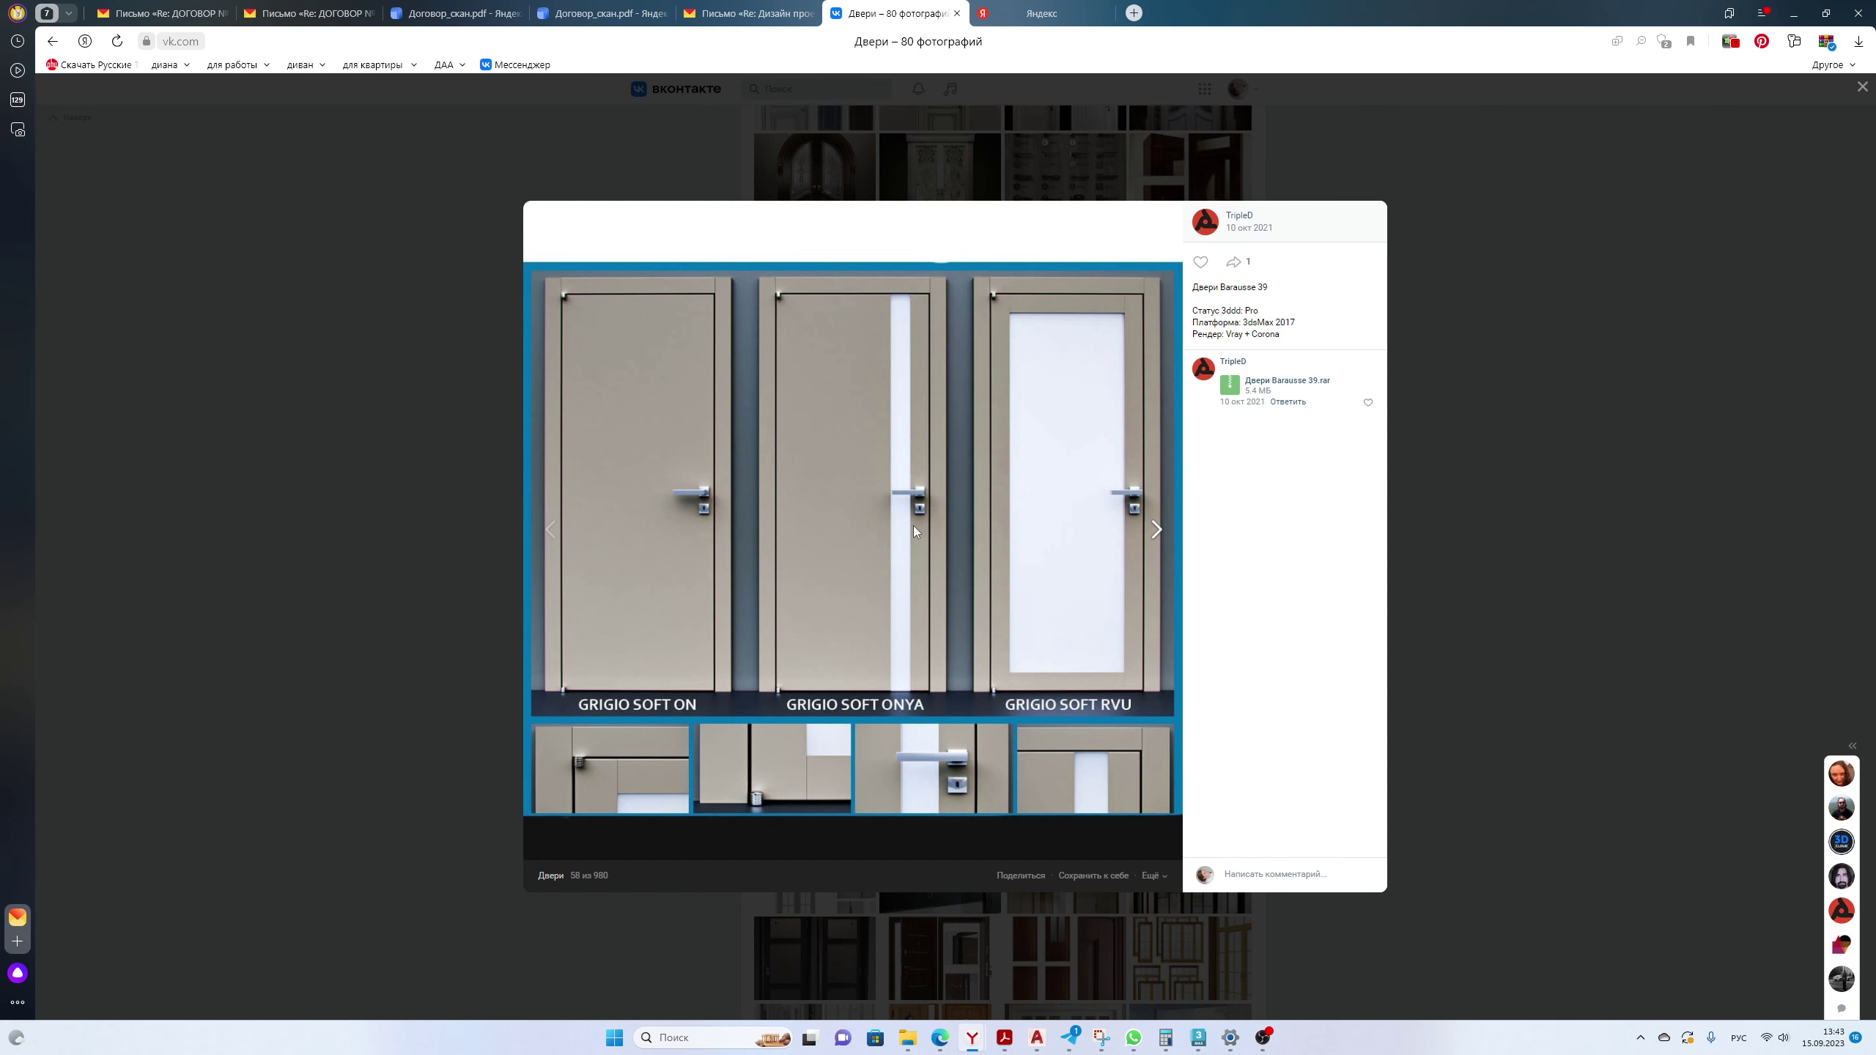
Duplicate the browser tab with the Barausse 39 doors, then close the photo in the original tab to continue browsing the album.
{"action": "right_click", "coordinate": [876, 9]}
{"action": "left_click", "coordinate": [932, 95]}
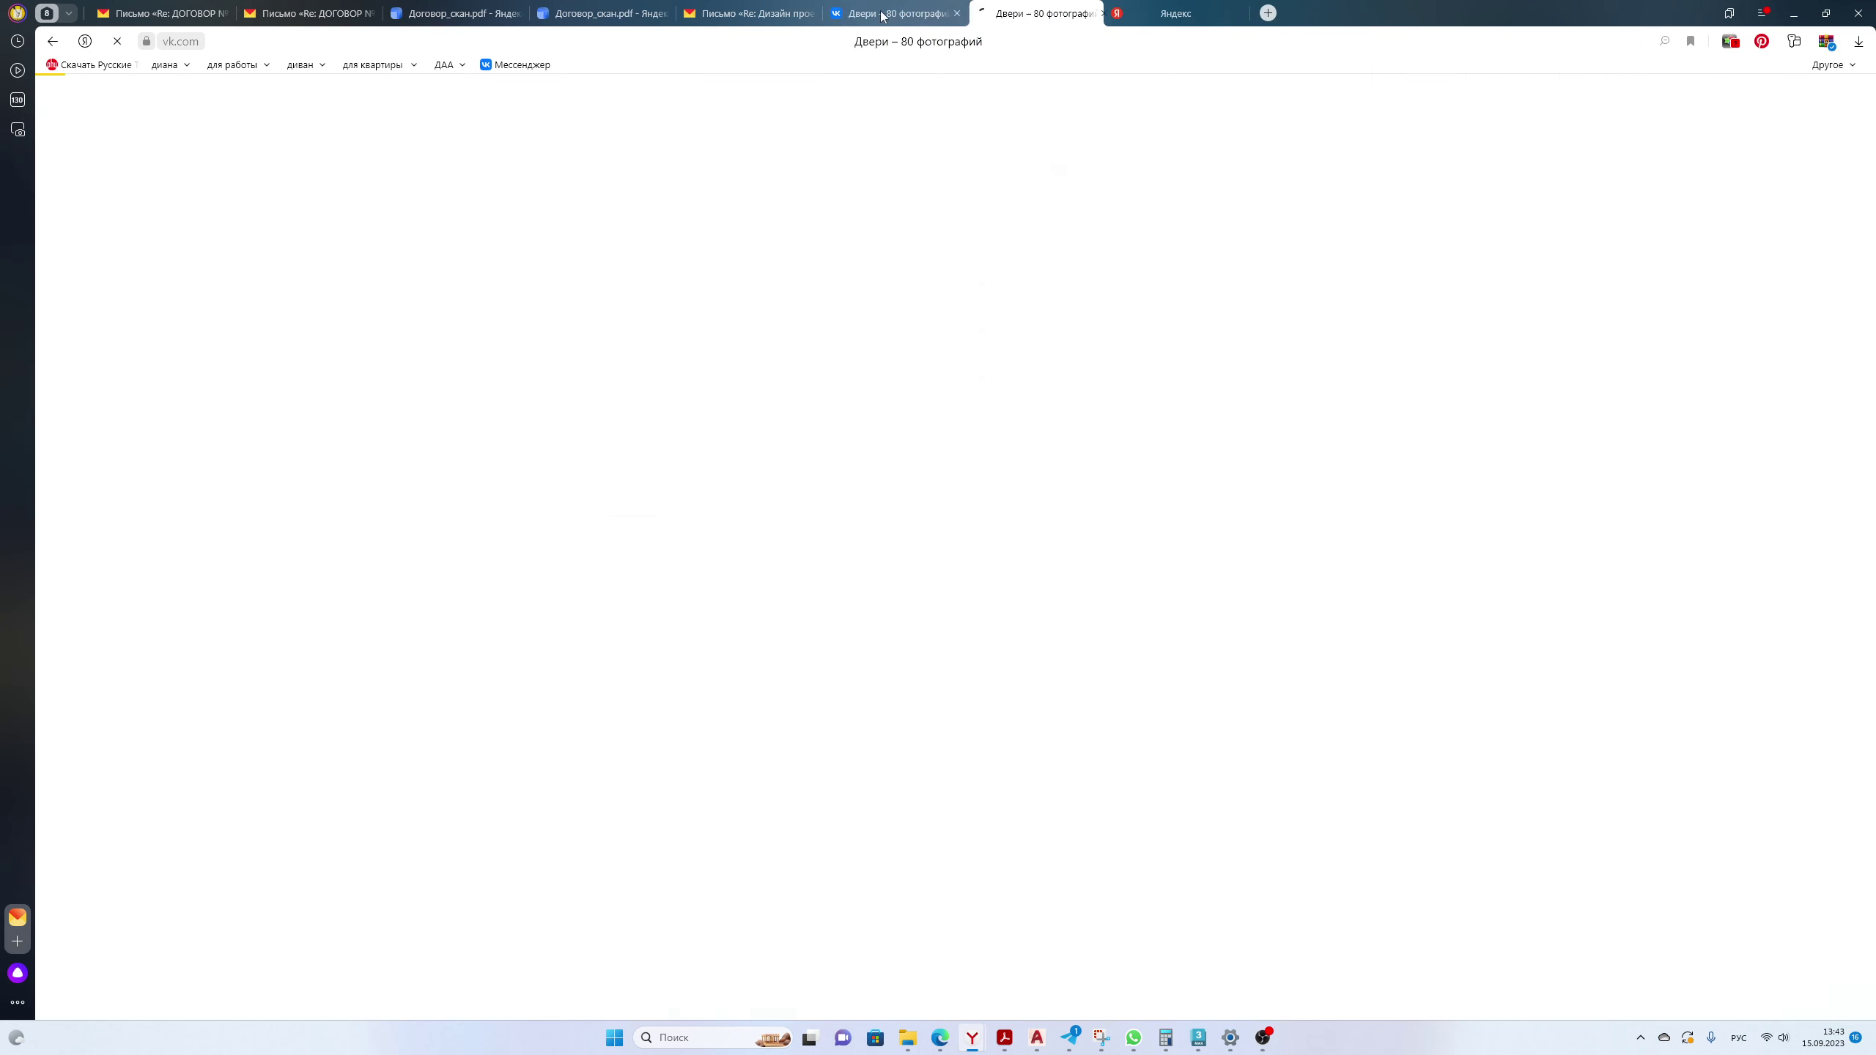
{"action": "left_click", "coordinate": [882, 16]}
{"action": "left_click", "coordinate": [1388, 455]}
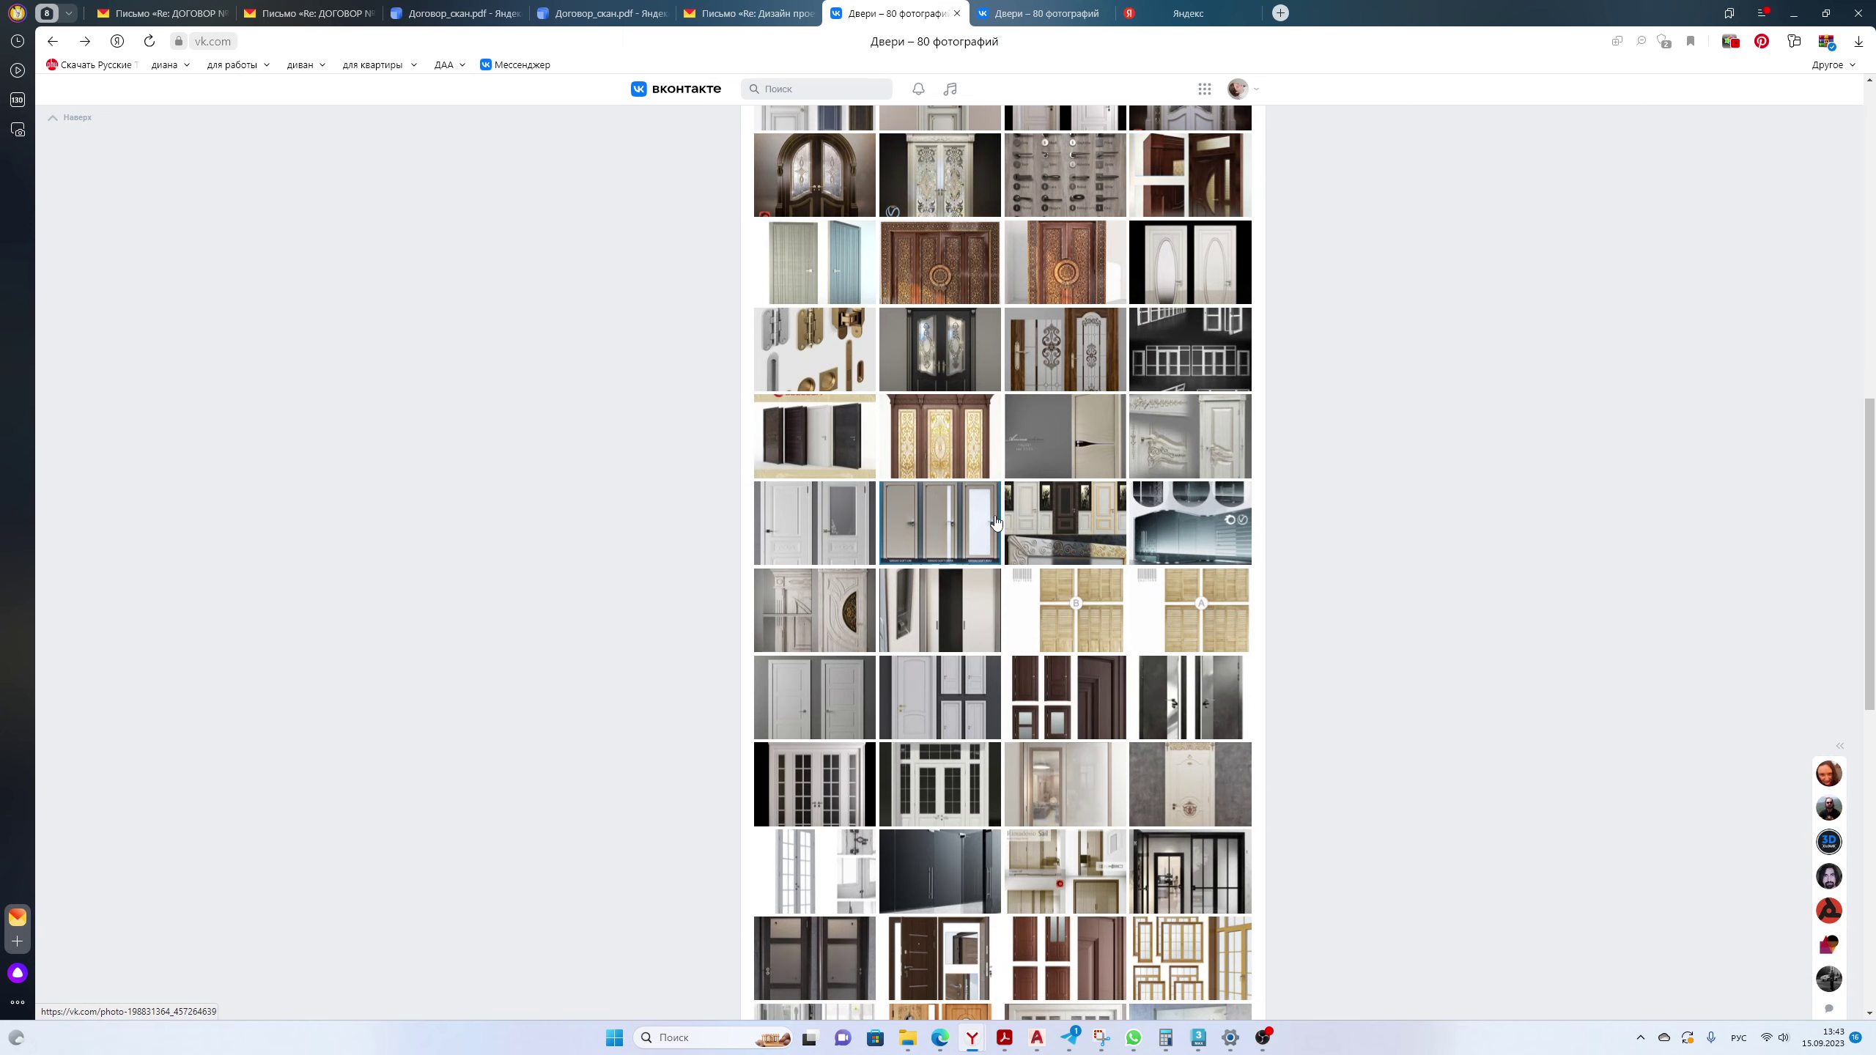
{"action": "scroll", "coordinate": [995, 521], "scroll_direction": "down", "scroll_amount": 3}
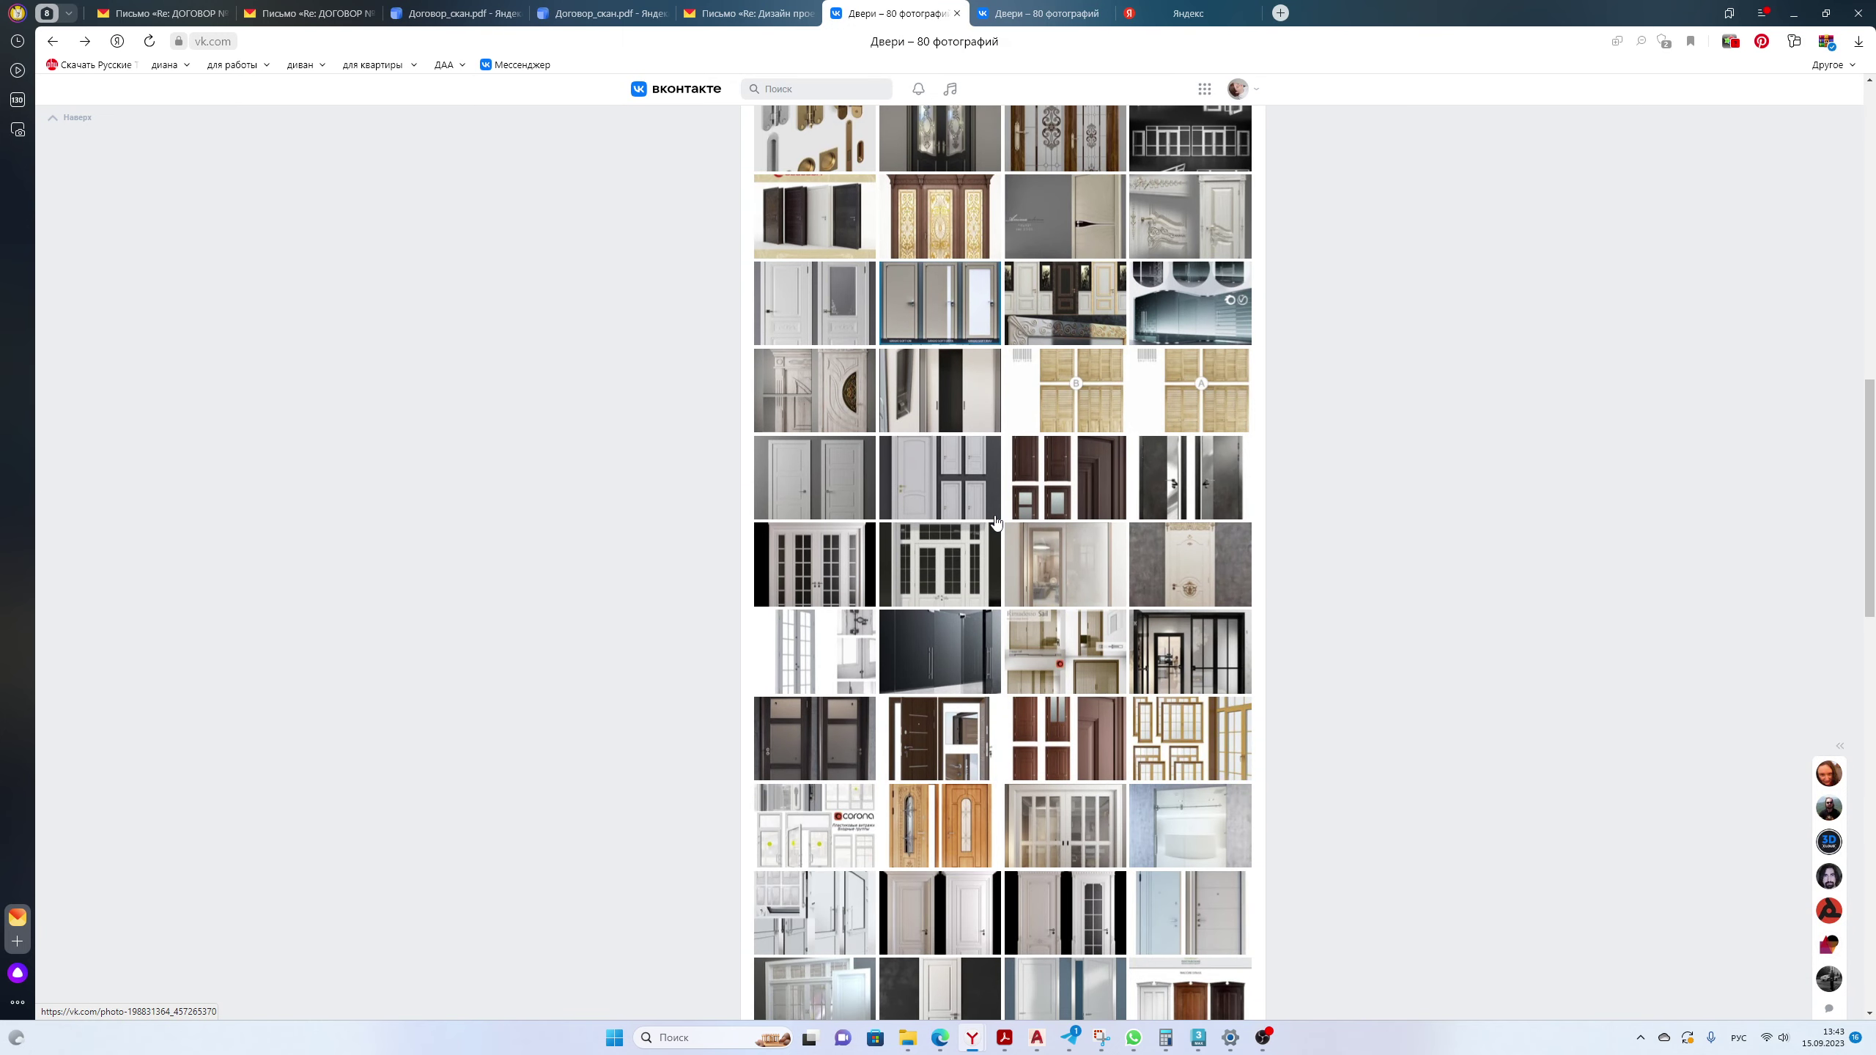